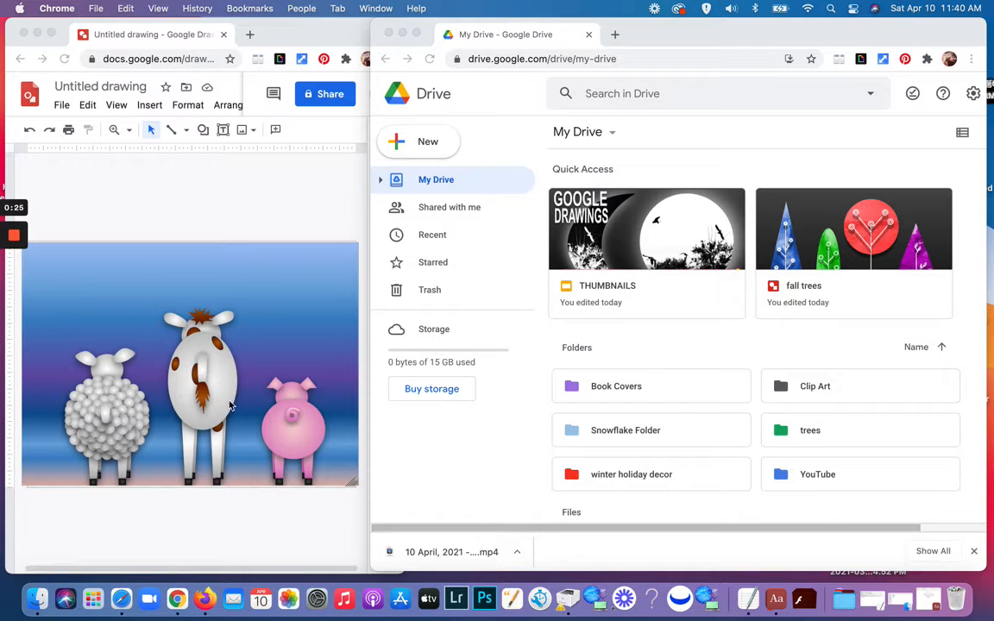
Step: Create a new folder named "animals" in My Drive
scroll(566, 336, down, 2)
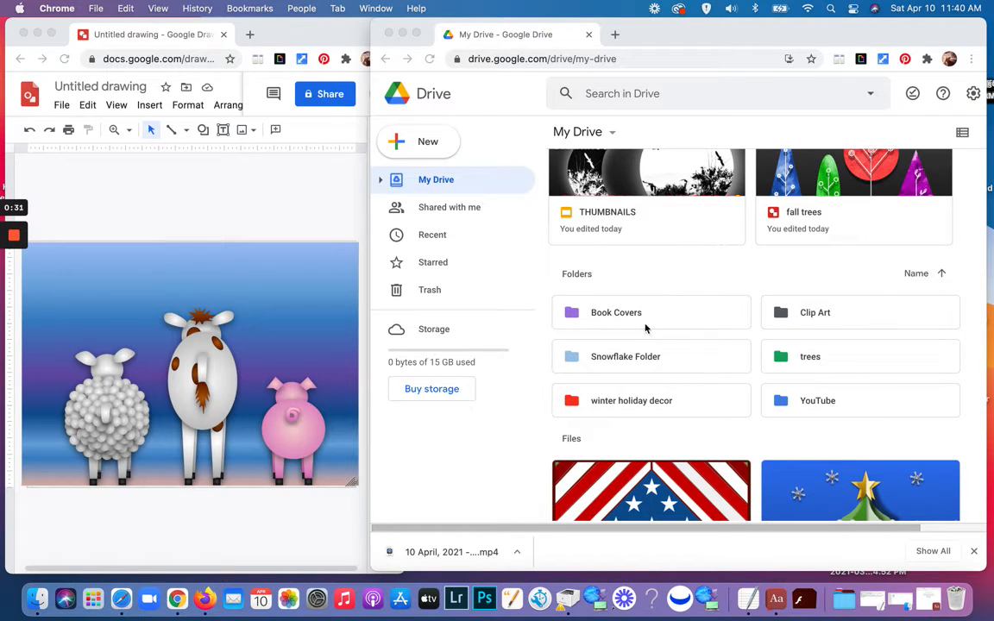
click(397, 144)
click(397, 144)
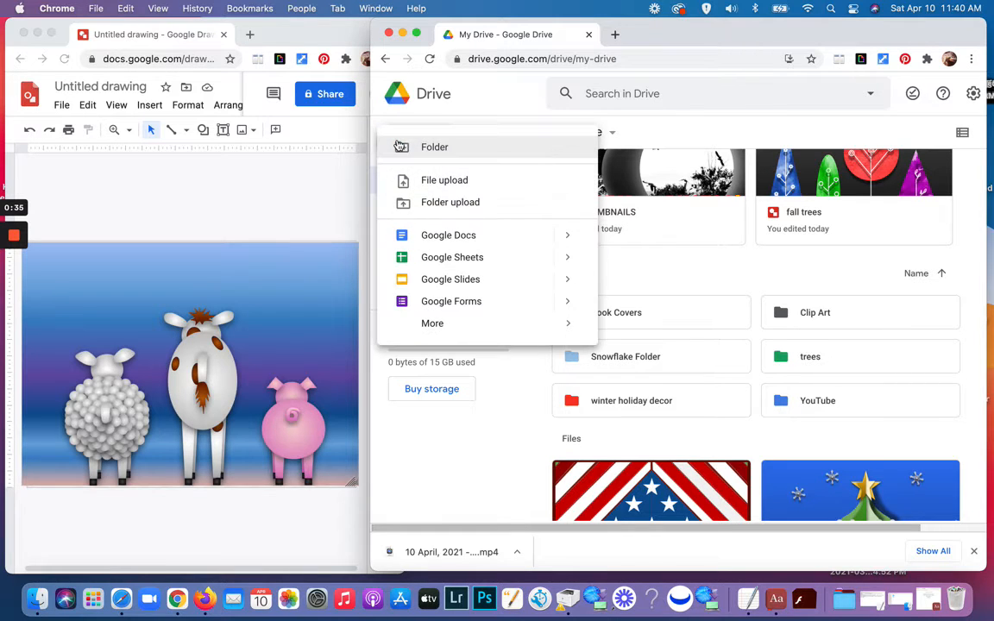
click(400, 146)
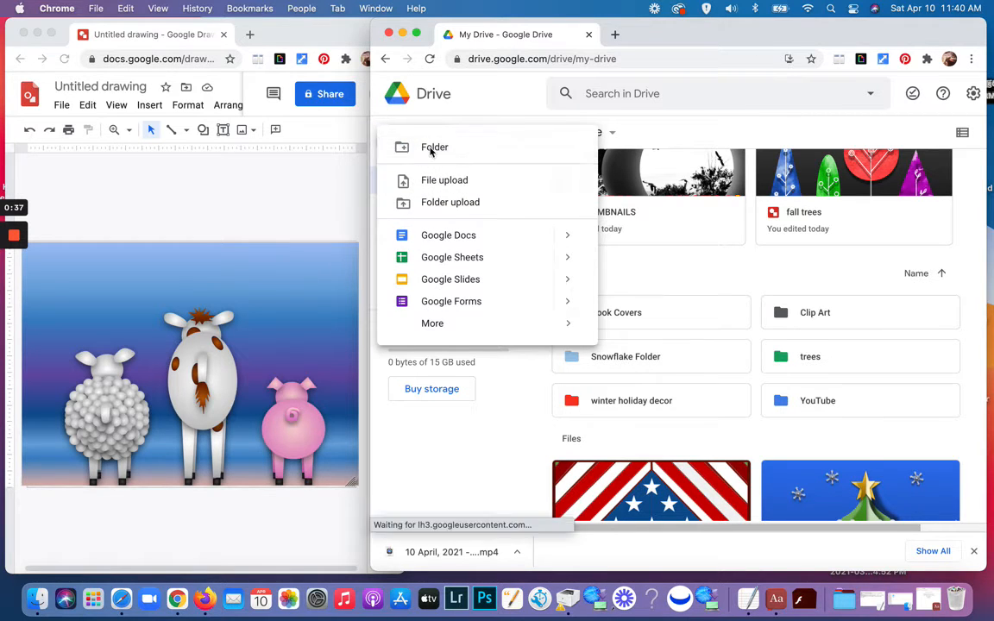
text(animals)
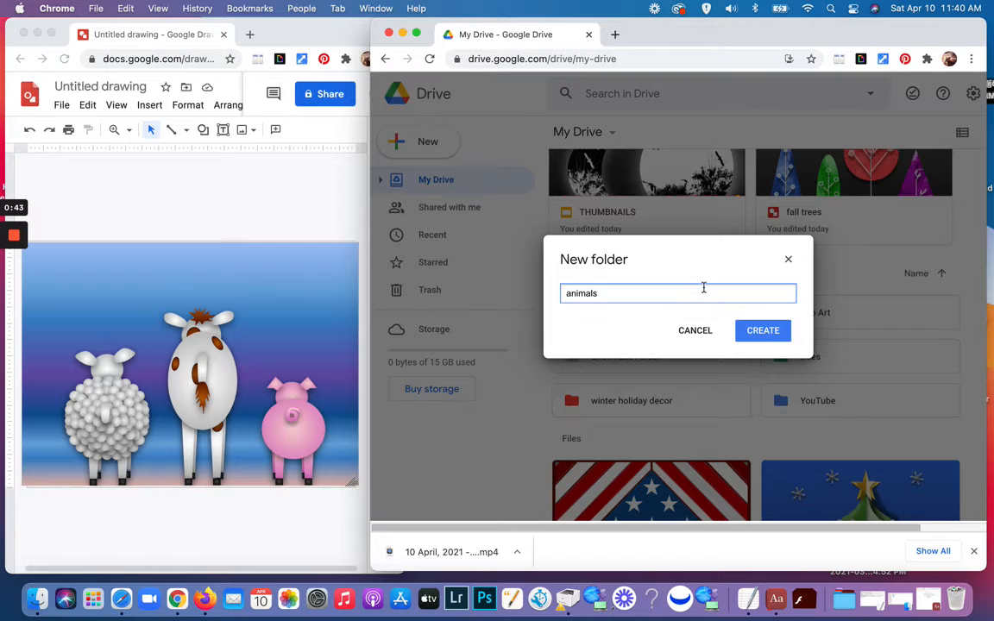
click(773, 334)
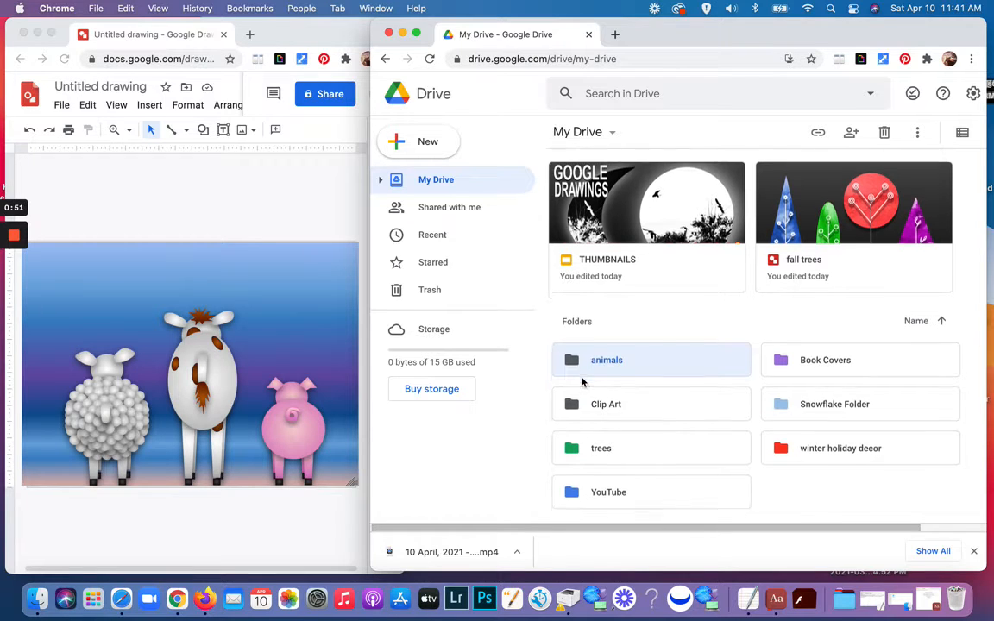
Step: Change the colour of the animals folder to brown
scroll(582, 382, down, 1)
right_click(570, 345)
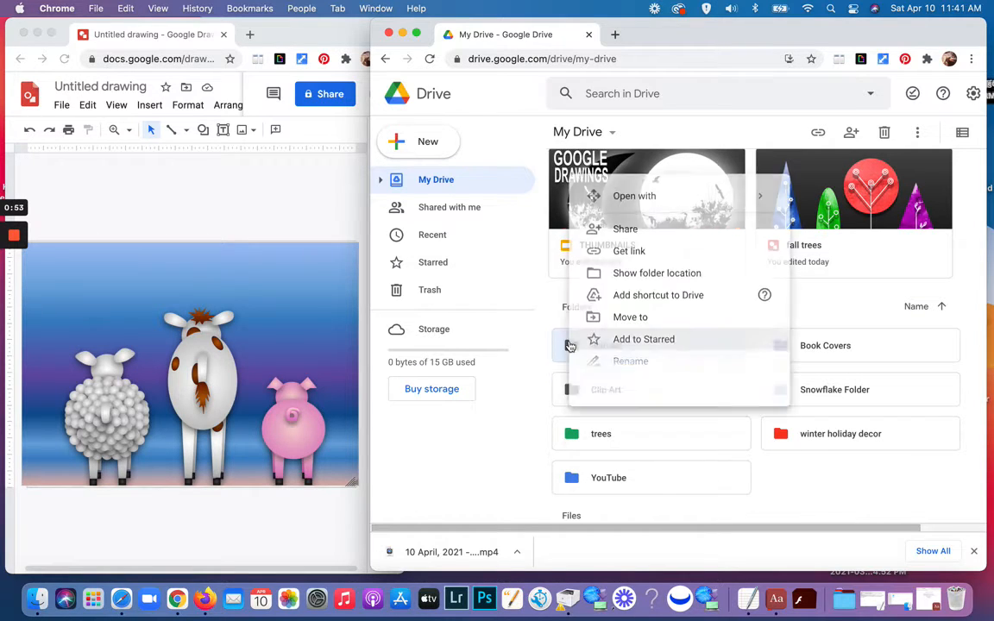
mouse_move(633, 388)
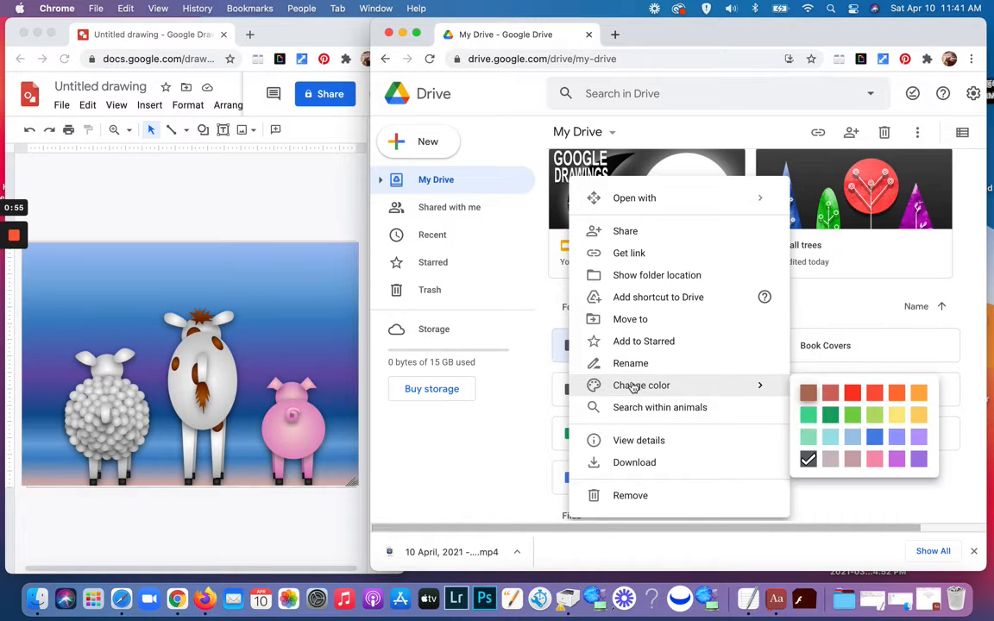
click(802, 394)
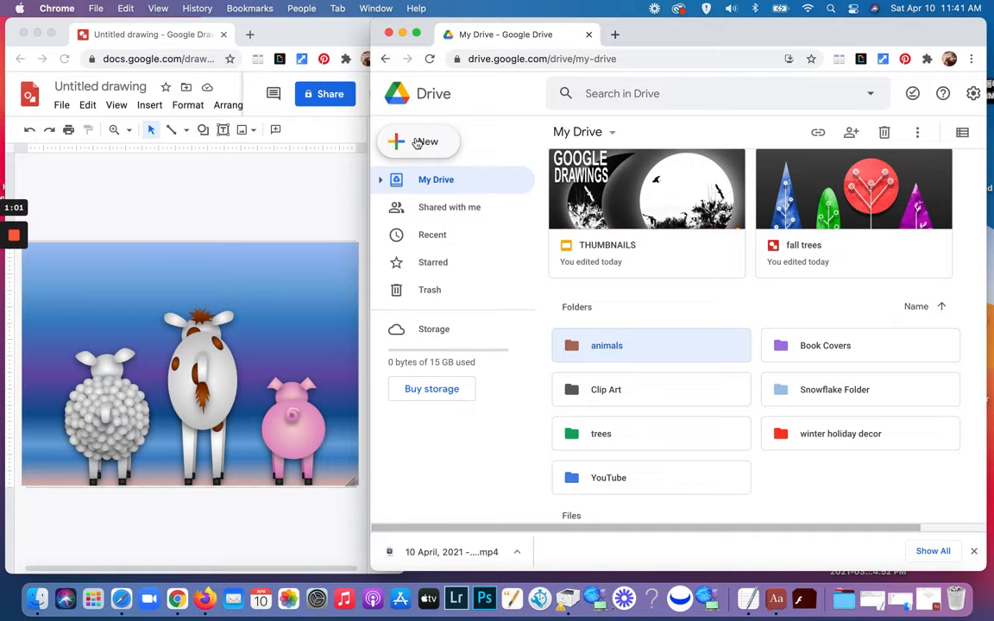
Step: Create a new Google Drawings file and name it "pig back side"
click(416, 143)
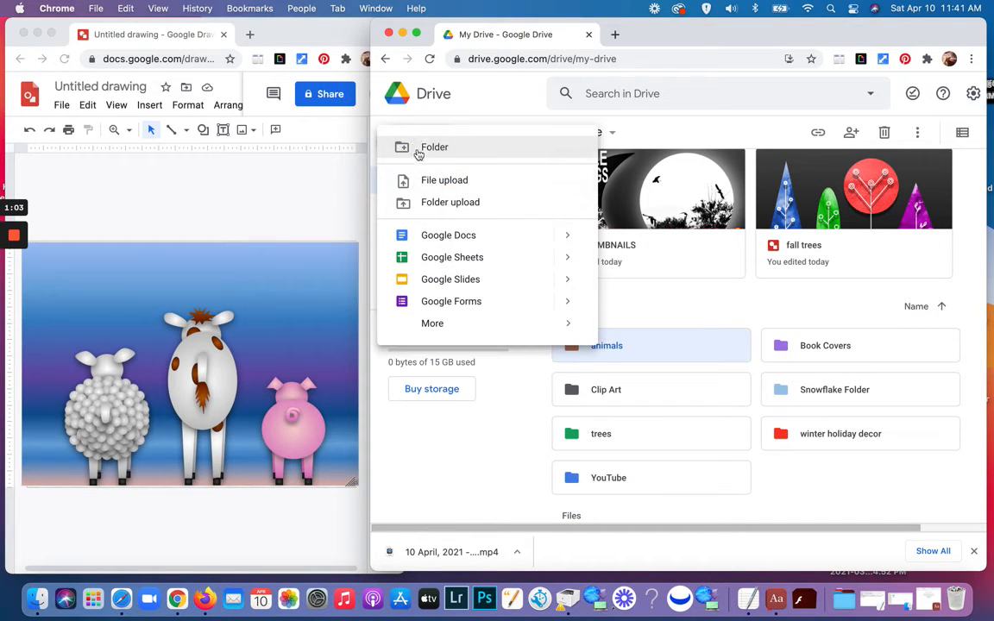
mouse_move(453, 333)
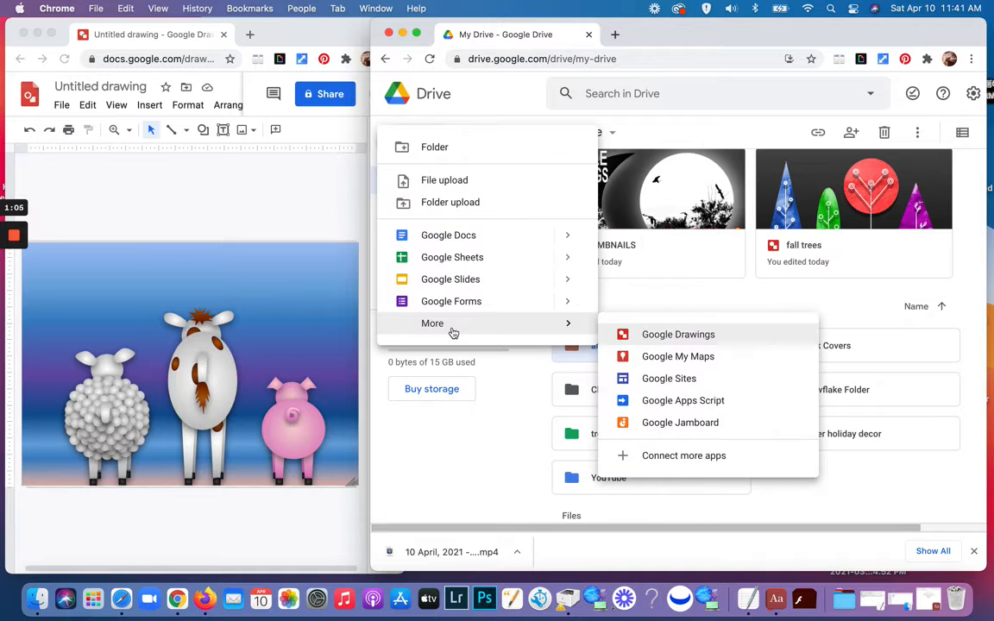
click(631, 336)
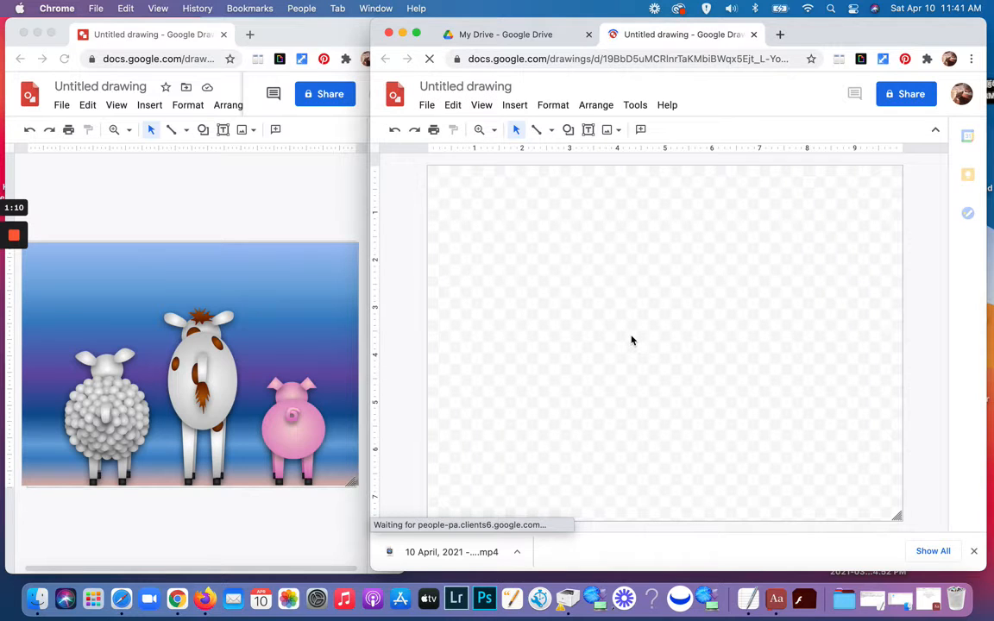
click(479, 86)
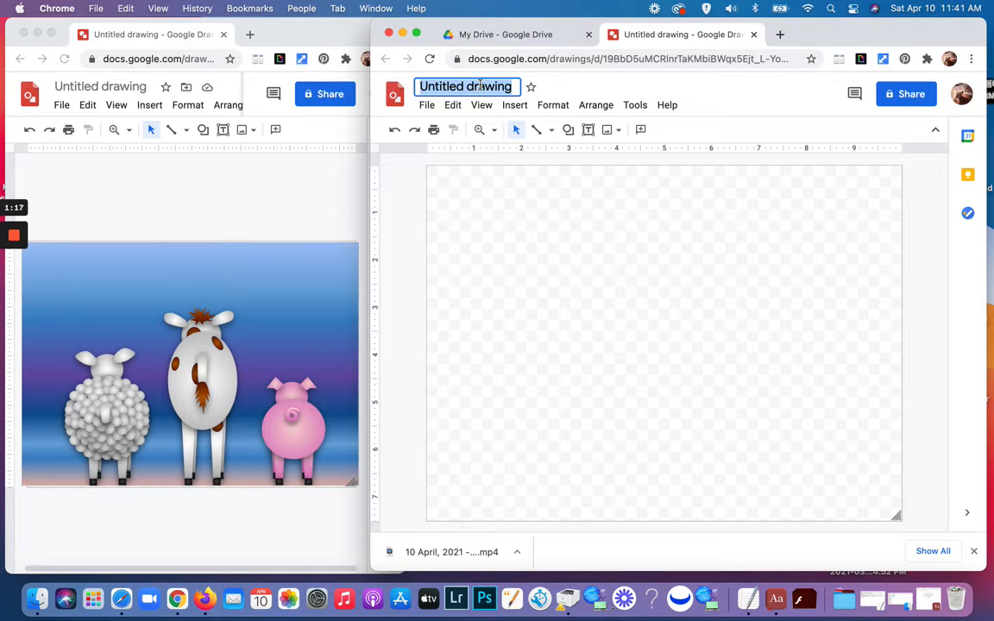
text(pig)
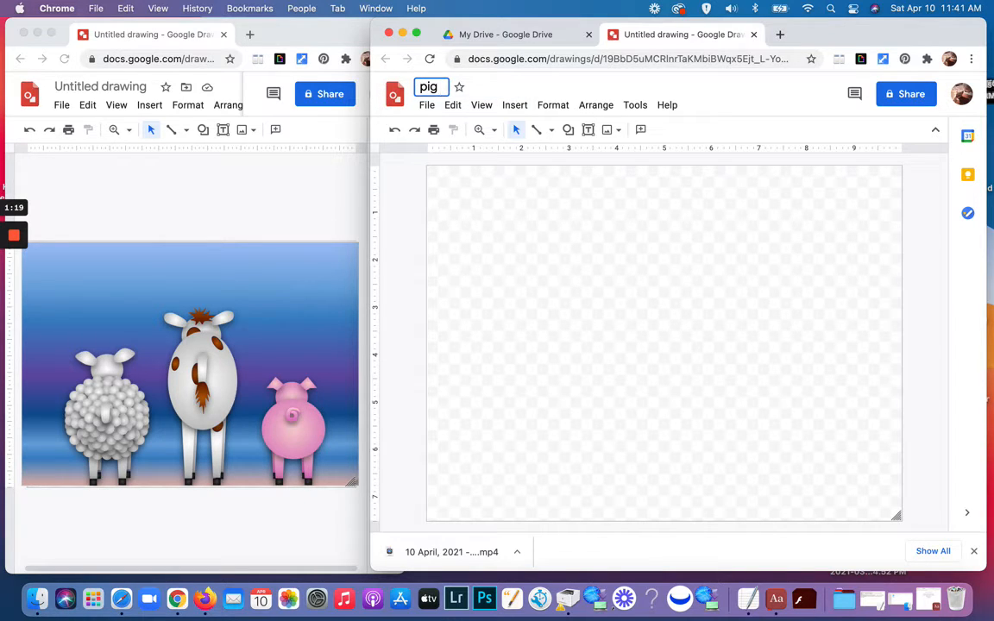
text( back sid)
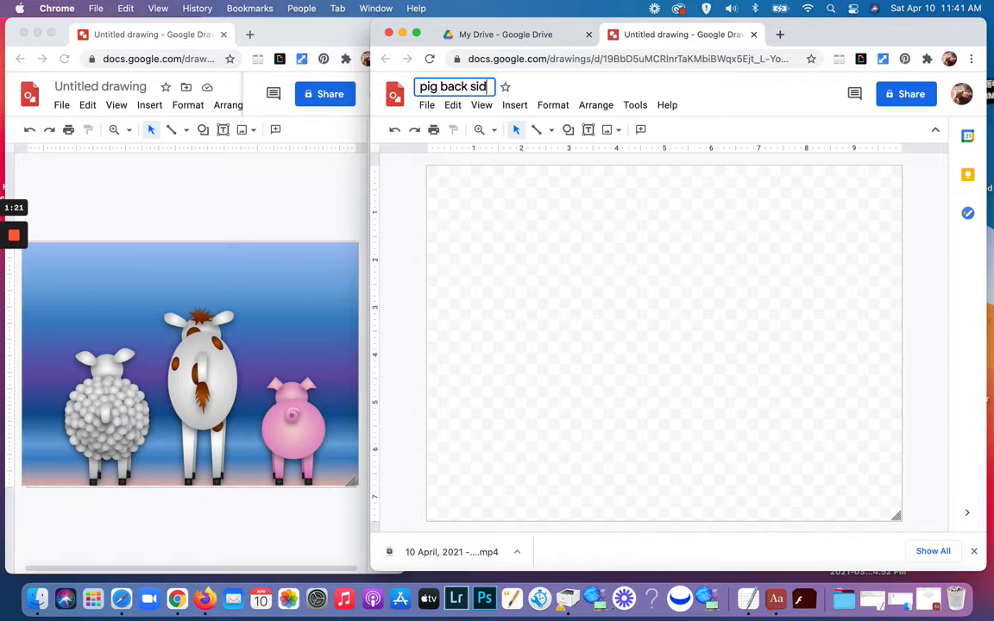
text(e)
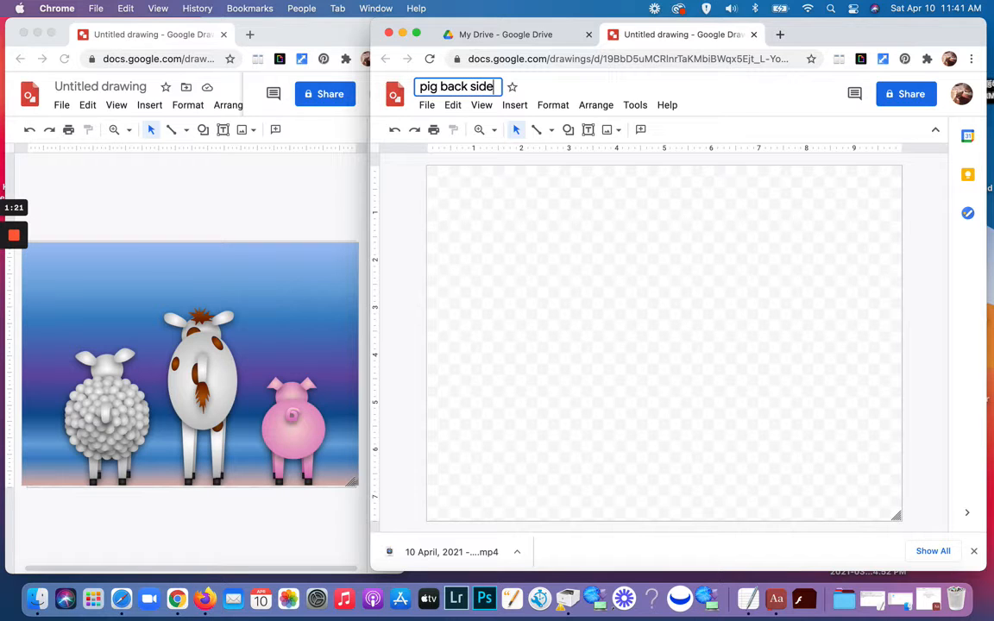
Step: Move the pig back side drawing into the animals folder and dismiss the move notification
click(429, 106)
mouse_move(445, 260)
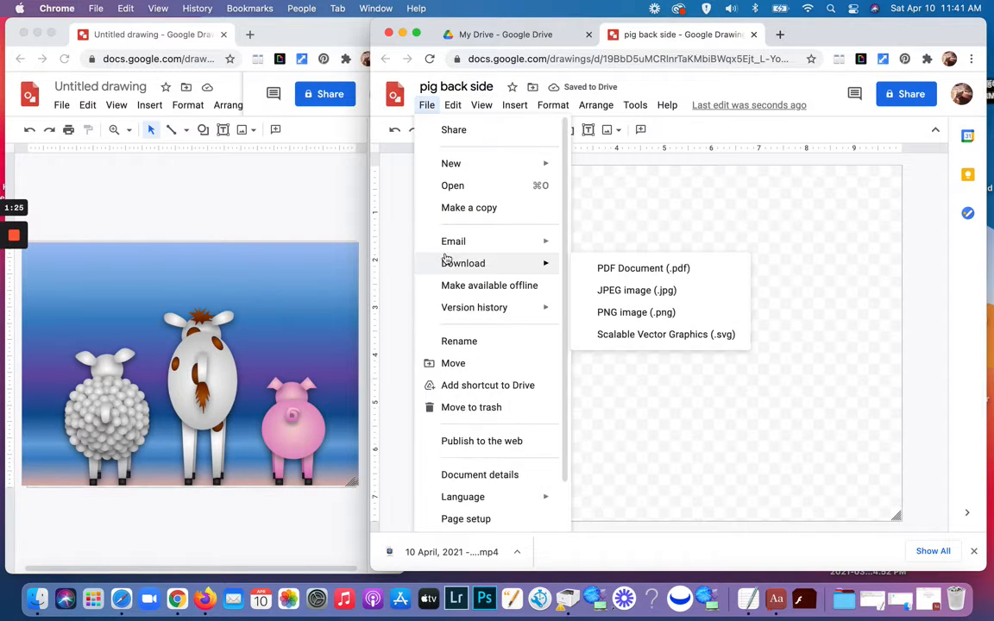
click(453, 365)
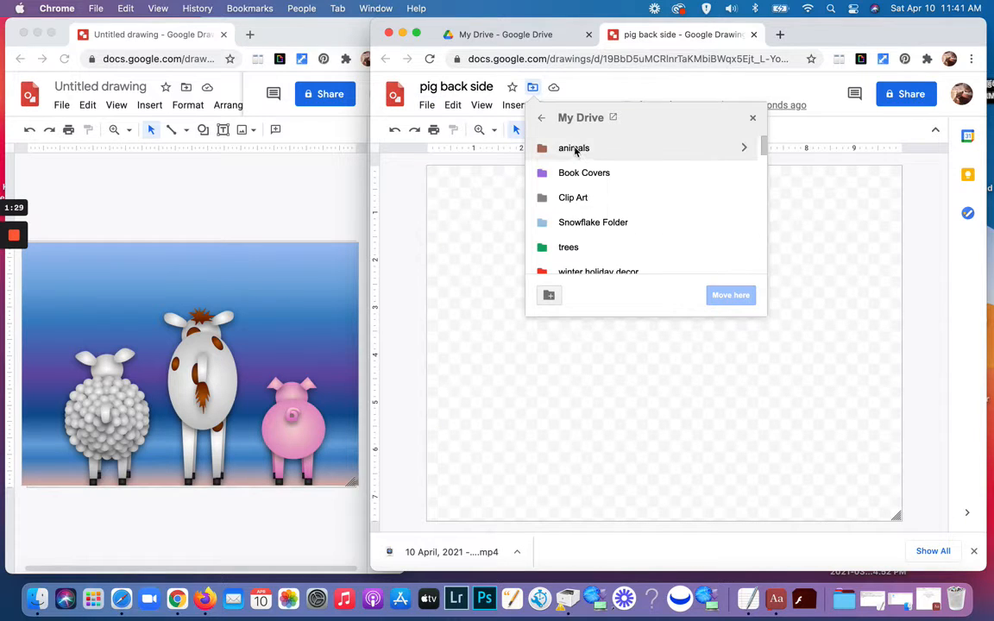
click(582, 155)
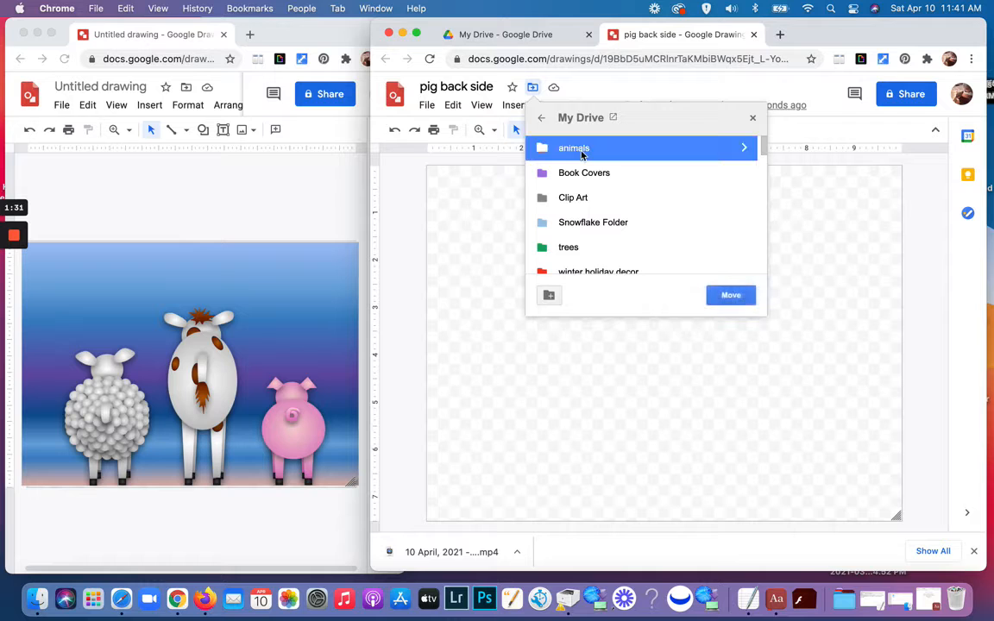
click(745, 295)
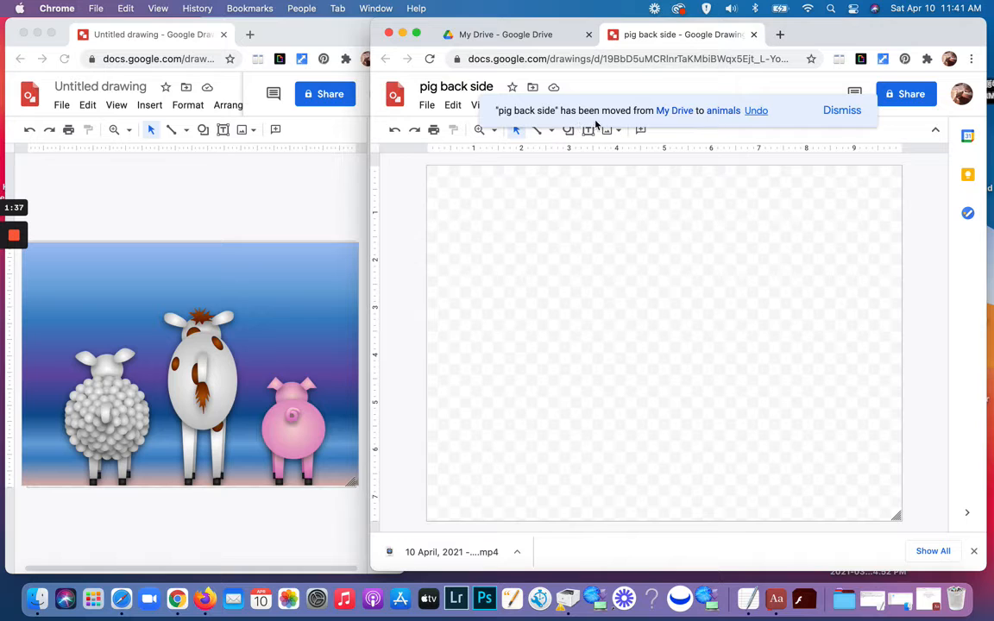
click(843, 111)
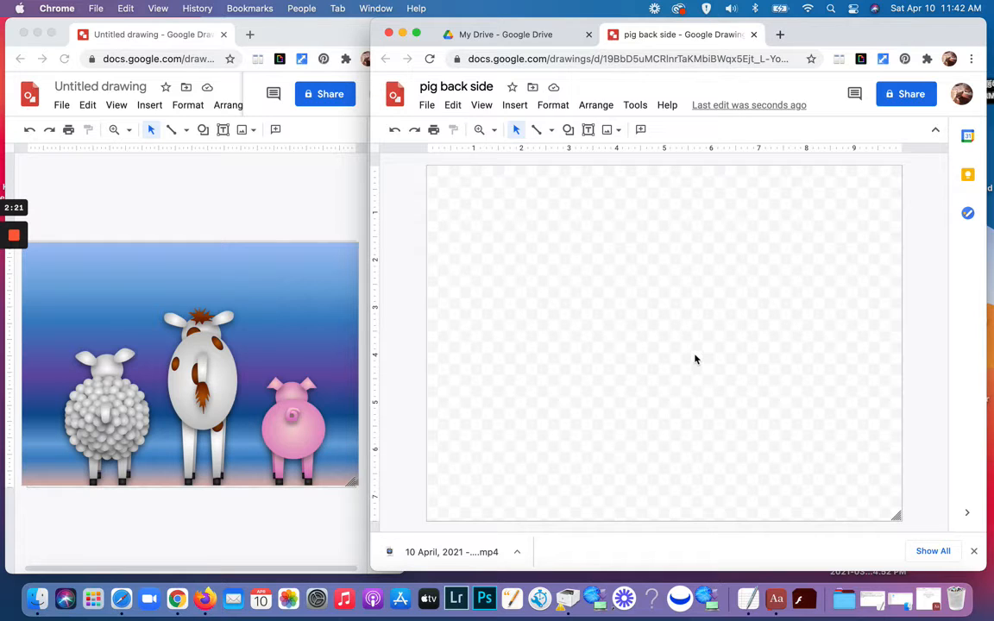
Step: Start a custom linear gradient for the drawing's background and add seven intermediate gradient stops
right_click(655, 317)
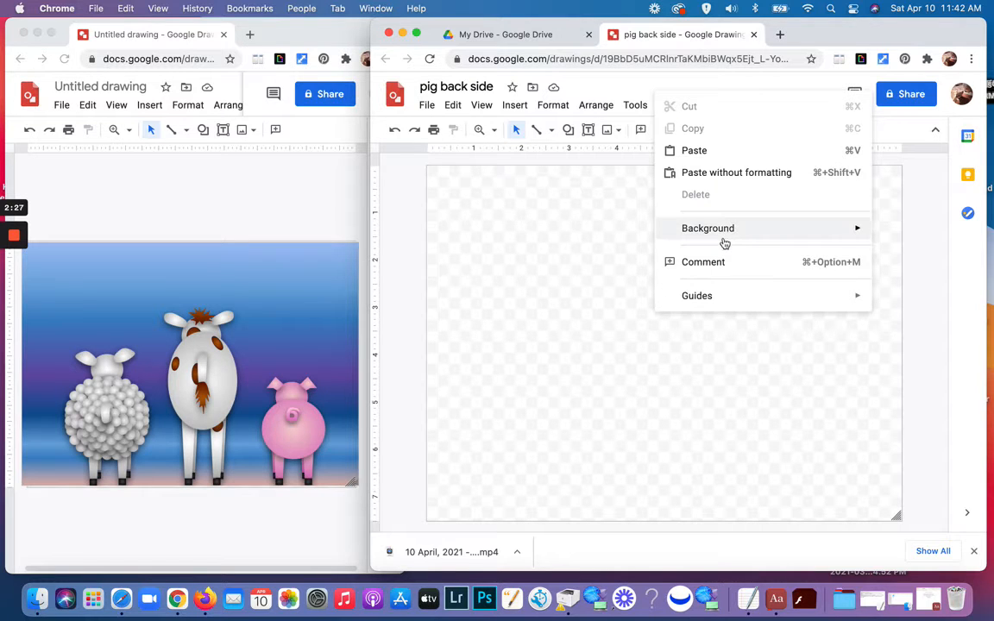
mouse_move(695, 240)
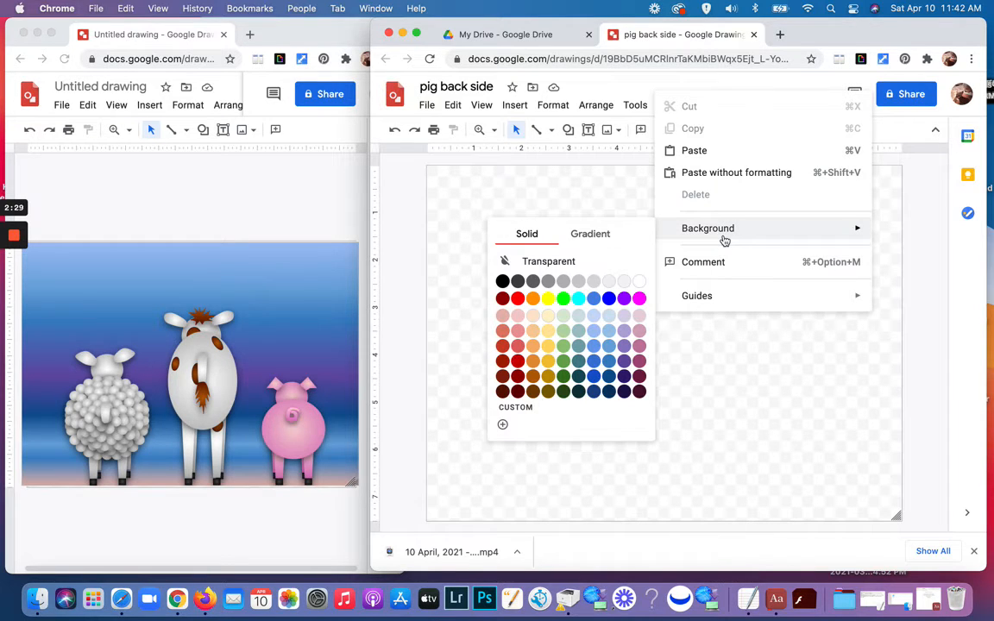
click(603, 235)
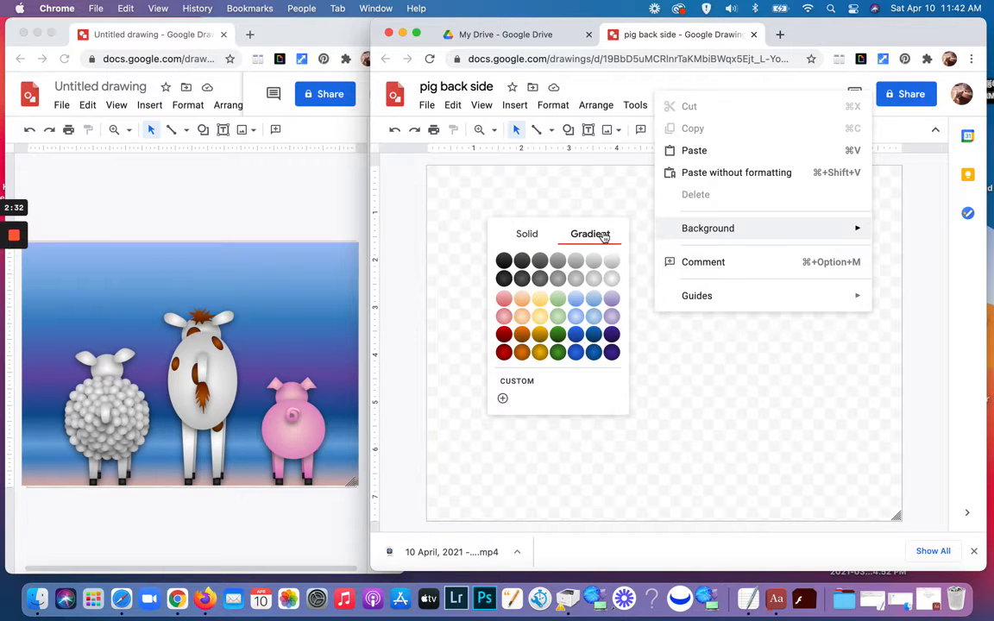
click(502, 397)
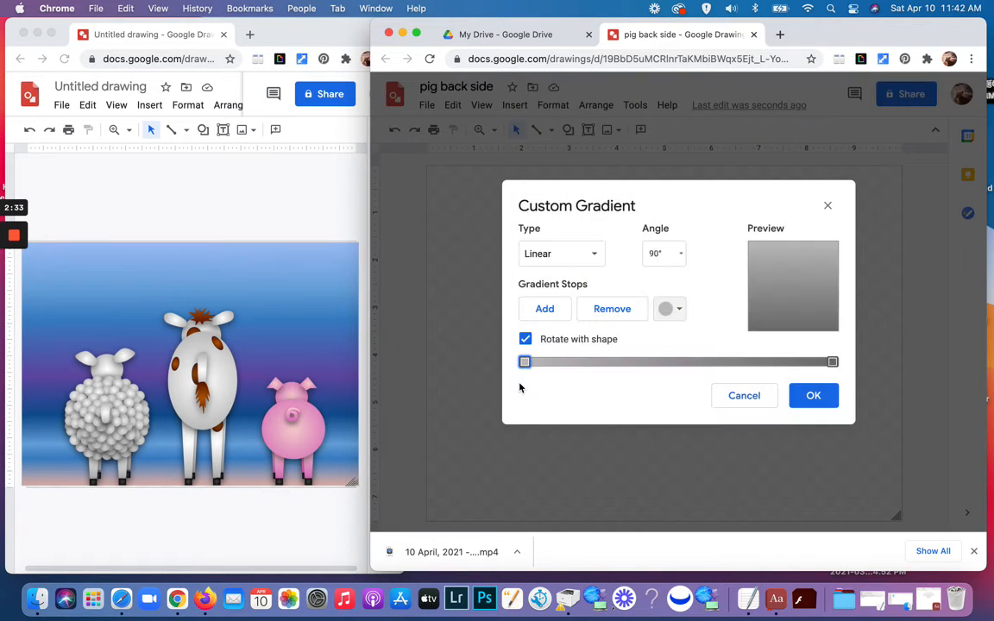
click(542, 312)
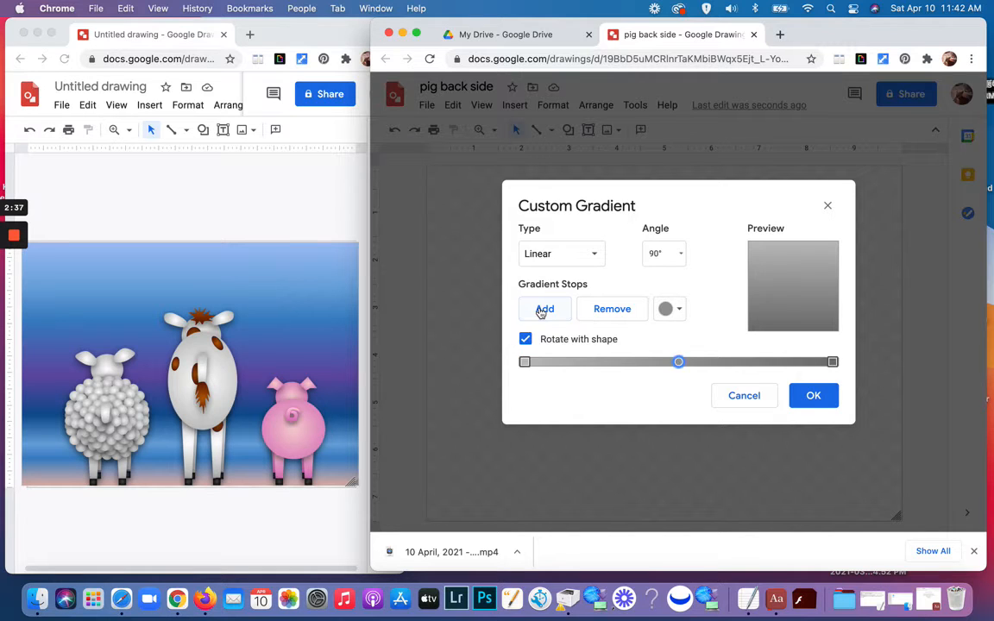
click(541, 312)
click(541, 312)
click(542, 313)
click(542, 313)
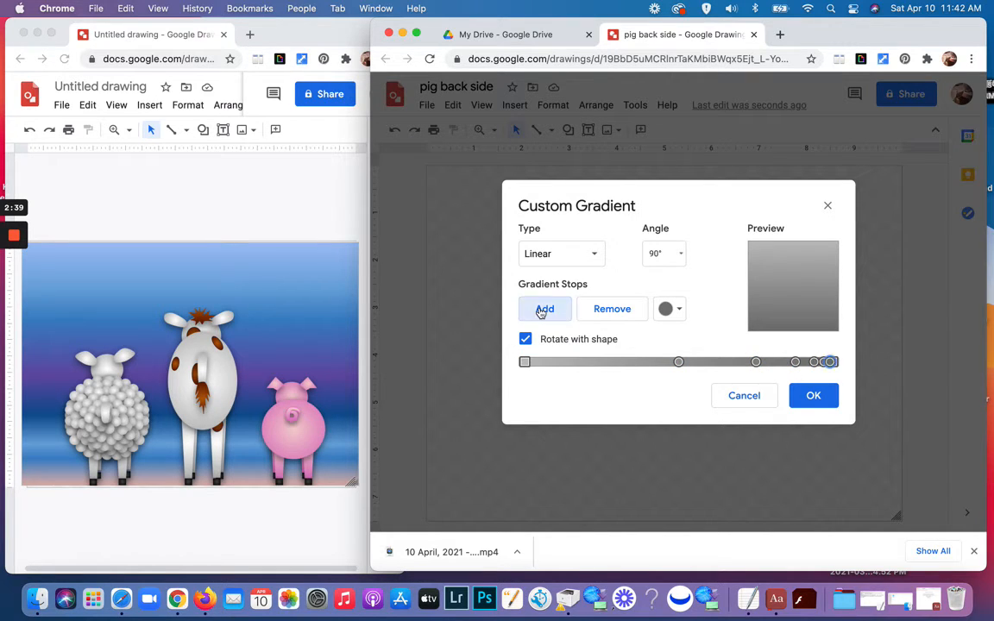
Step: Spread the seven intermediate gradient stops out roughly evenly between the two end stops
drag(678, 361, 585, 364)
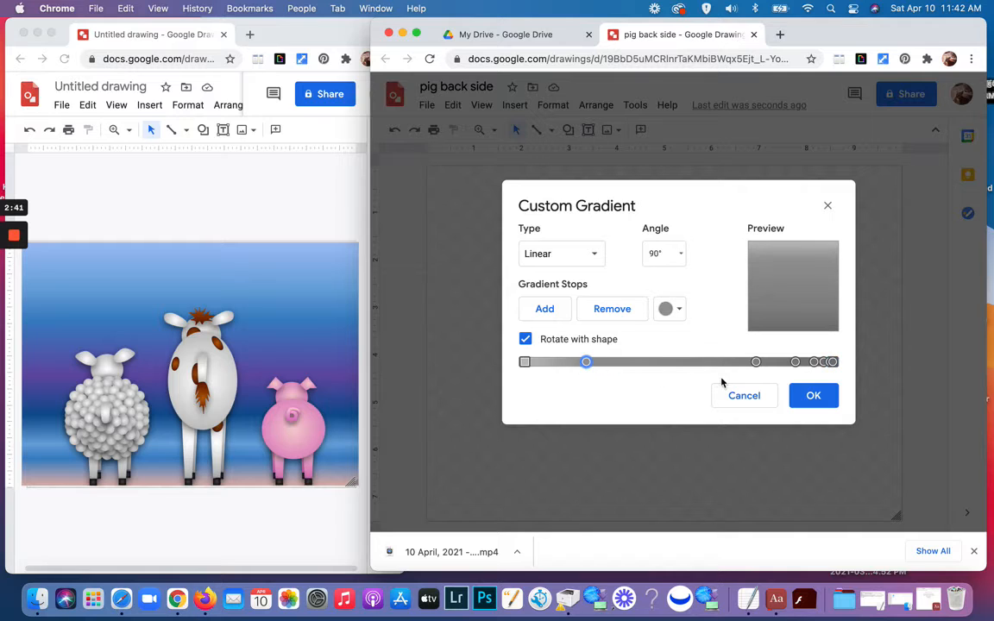
drag(754, 362, 632, 363)
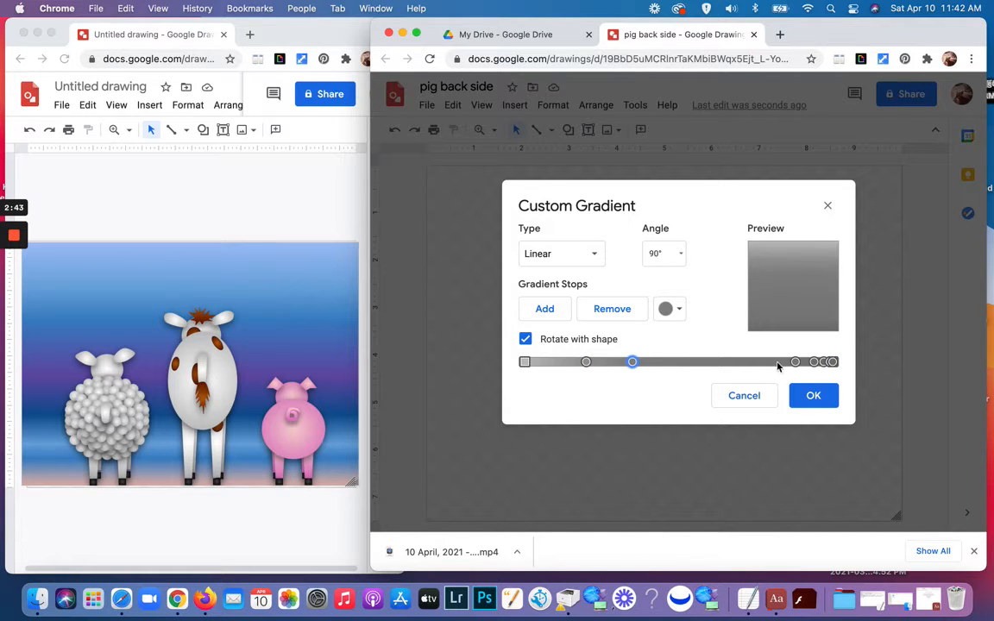
drag(794, 363, 677, 372)
drag(813, 361, 721, 364)
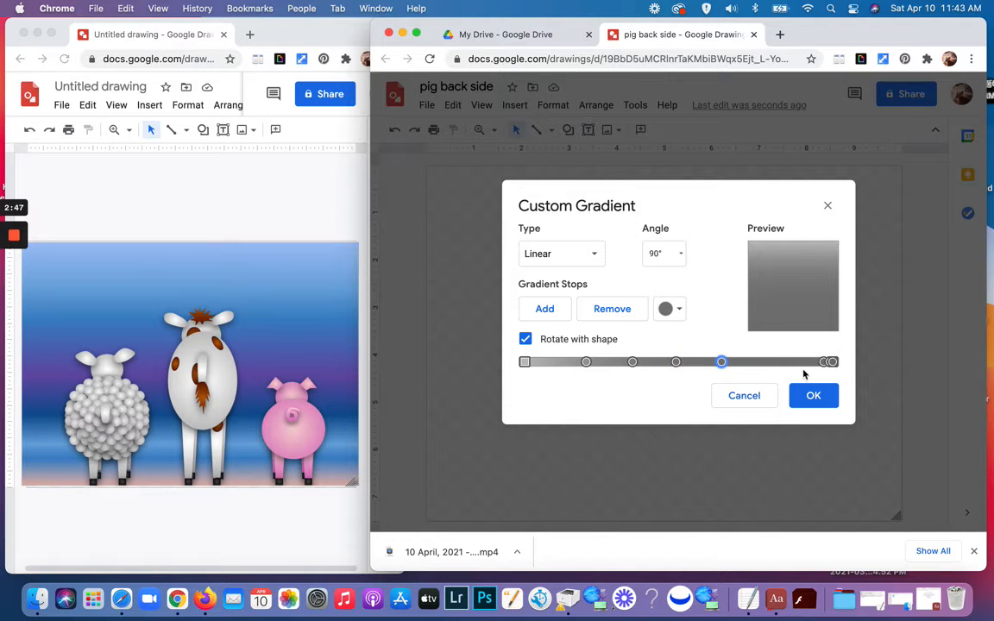
drag(825, 363, 760, 364)
mouse_move(822, 362)
mouse_down()
mouse_move(780, 364)
mouse_move(805, 363)
mouse_up()
drag(631, 363, 563, 365)
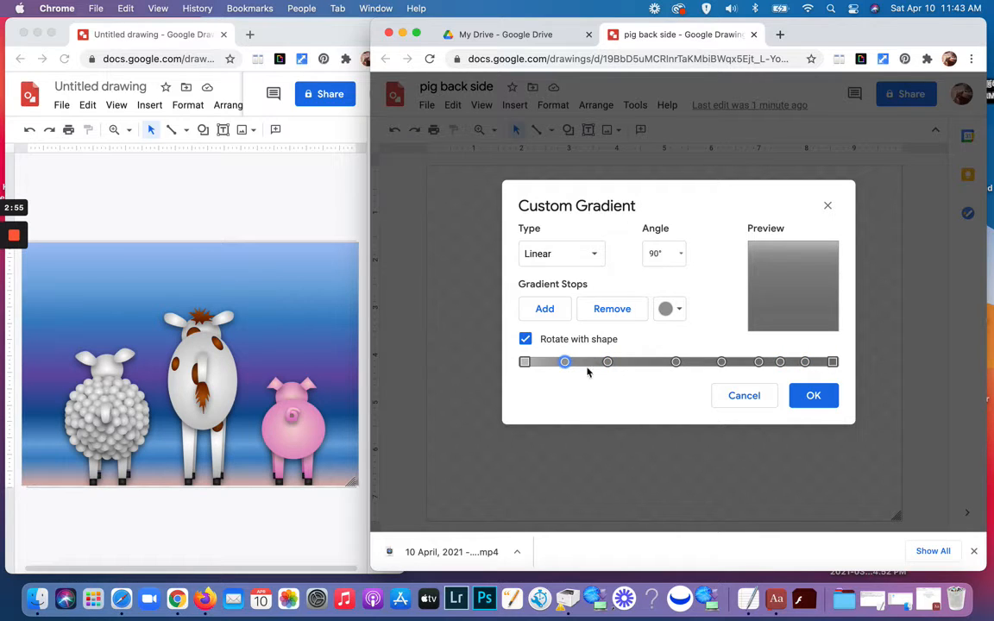
drag(675, 363, 651, 363)
drag(720, 363, 682, 363)
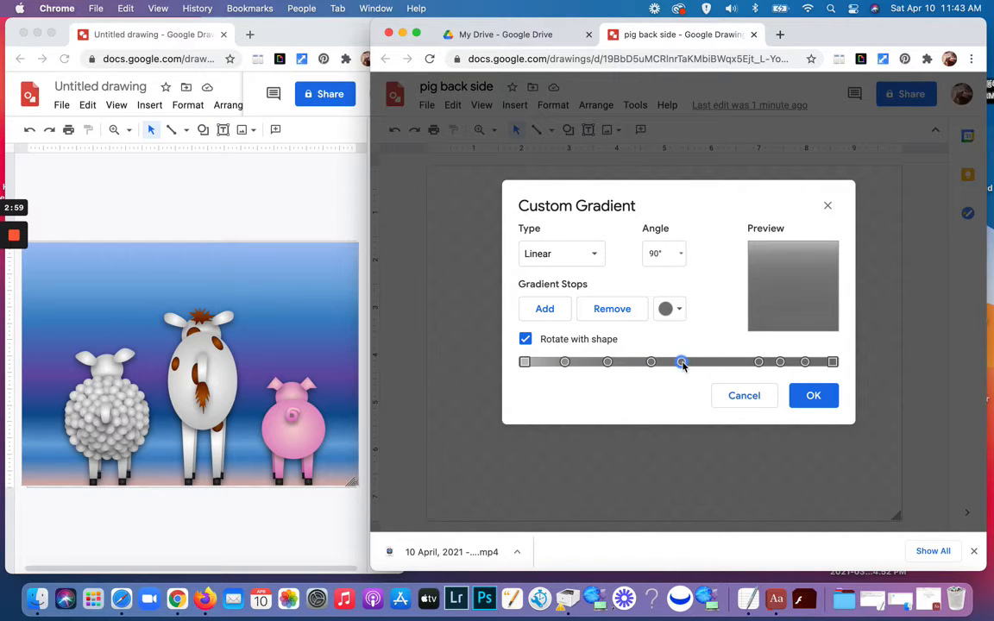
drag(759, 363, 731, 364)
Step: Set the colour of the gradient's final end stop to light orange
click(833, 363)
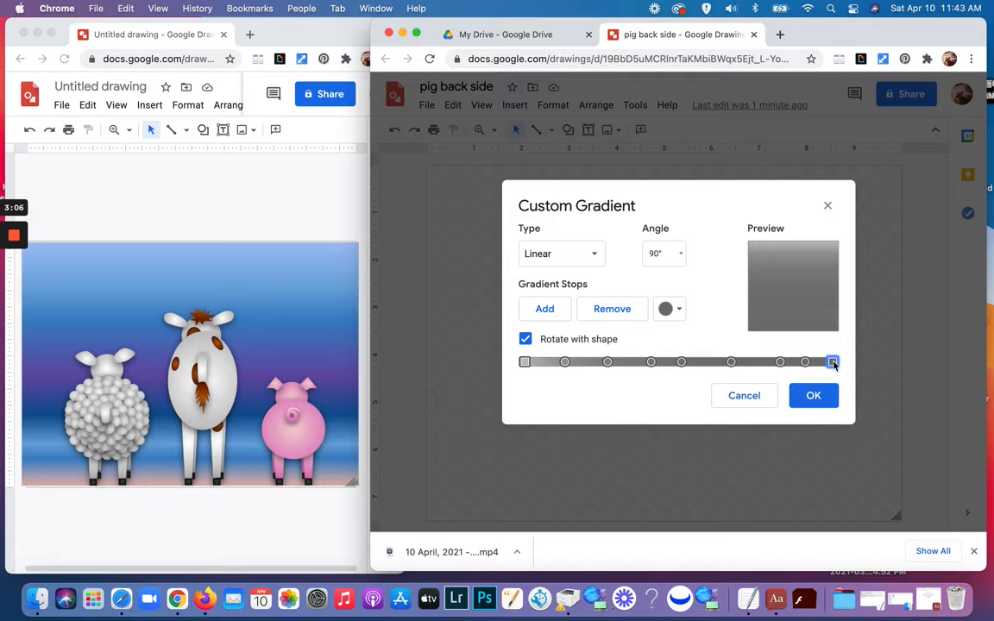
click(680, 312)
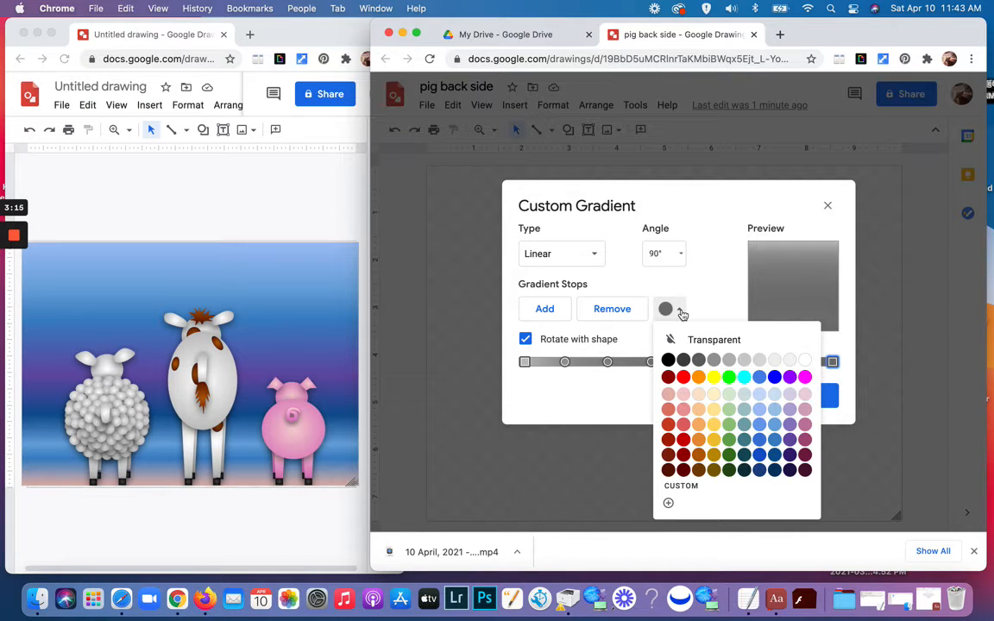
click(698, 397)
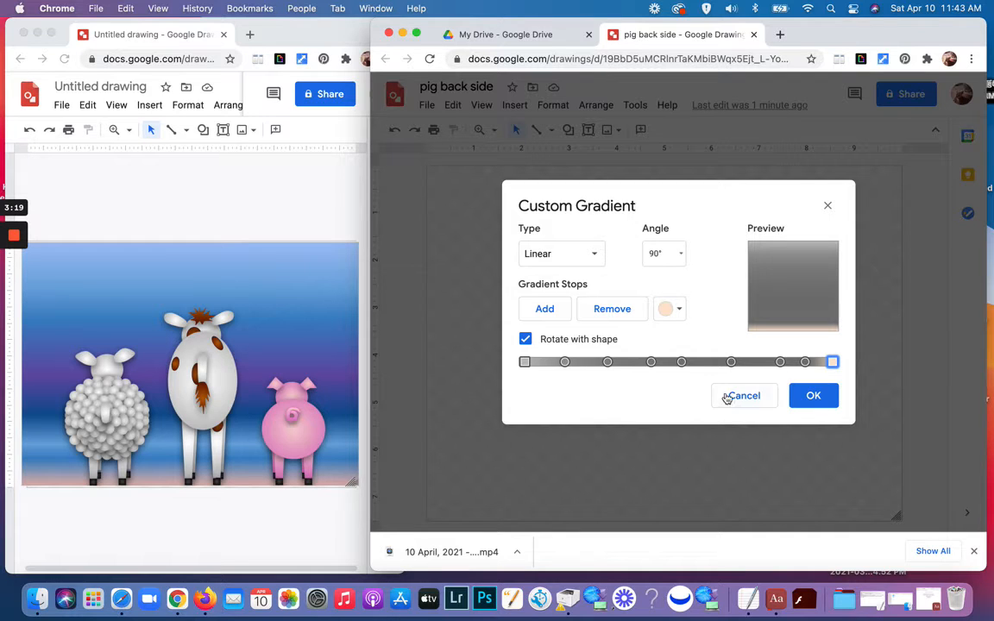
Step: Colour the seventh intermediate gradient stop light blue and the sixth one medium blue
click(806, 362)
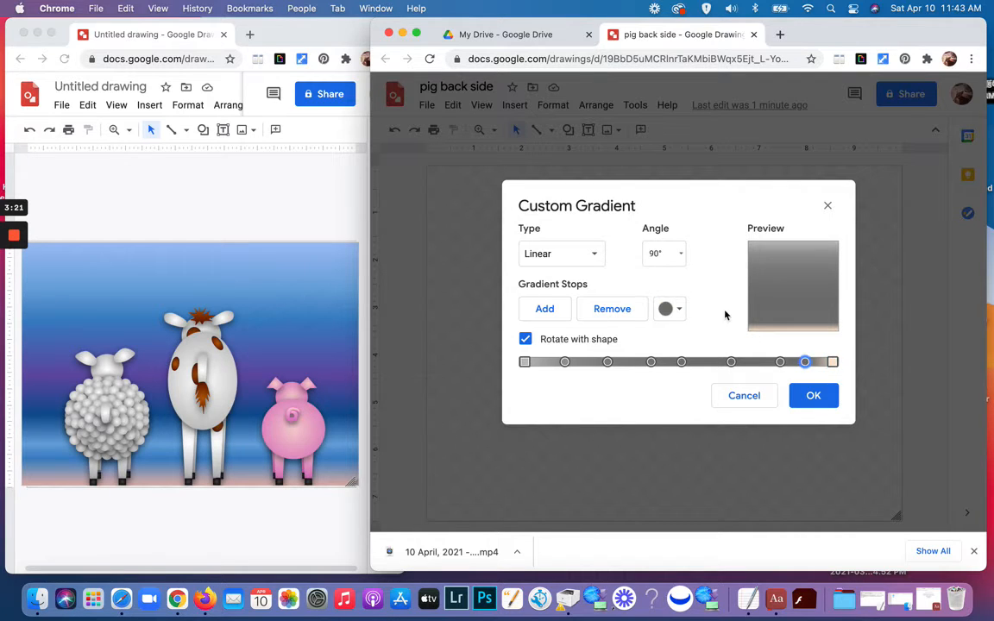
click(677, 310)
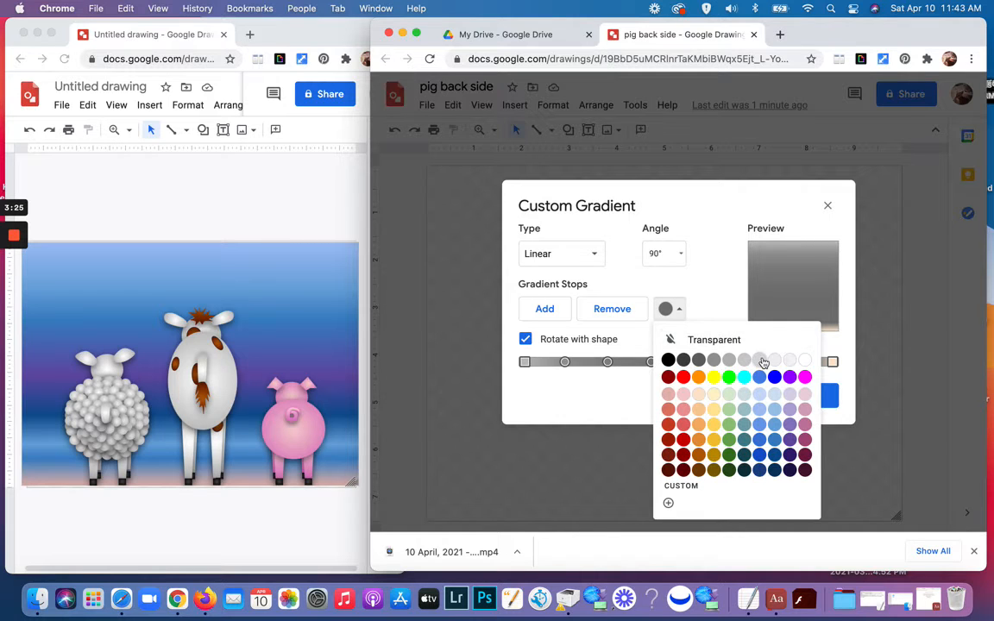
click(774, 426)
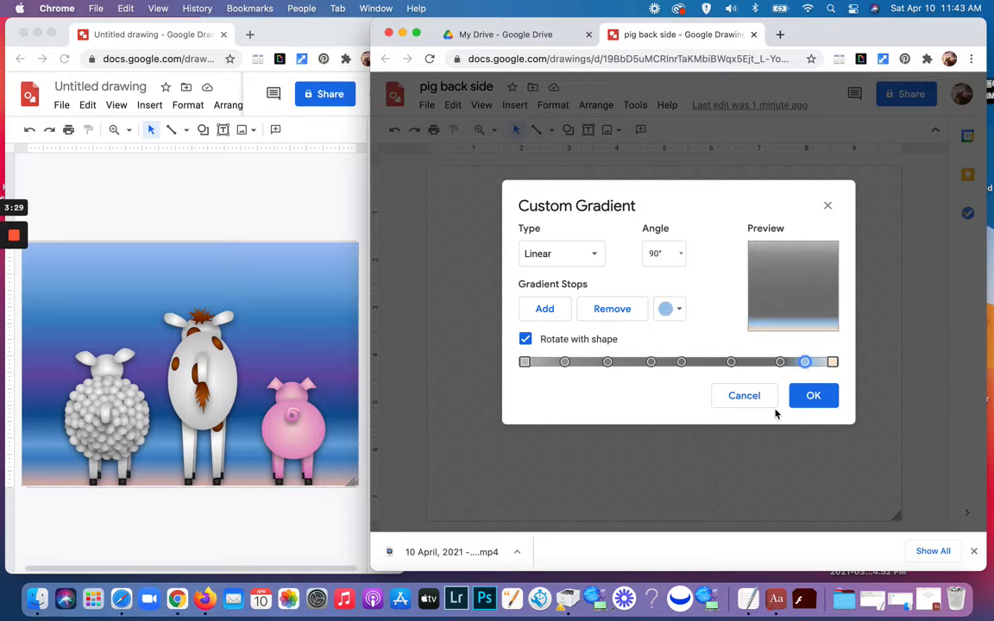
click(780, 362)
click(670, 309)
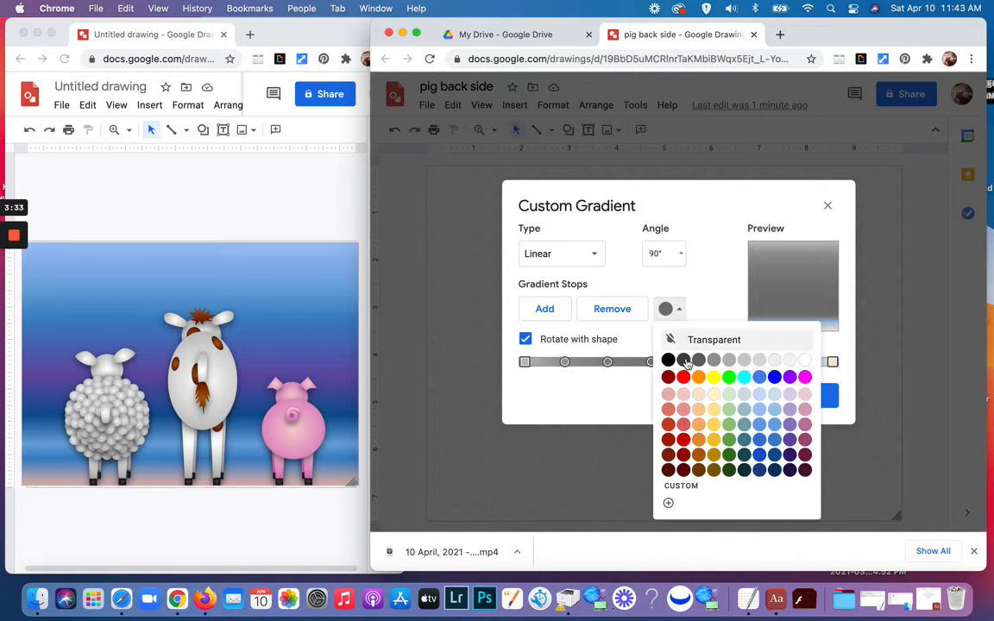
click(759, 377)
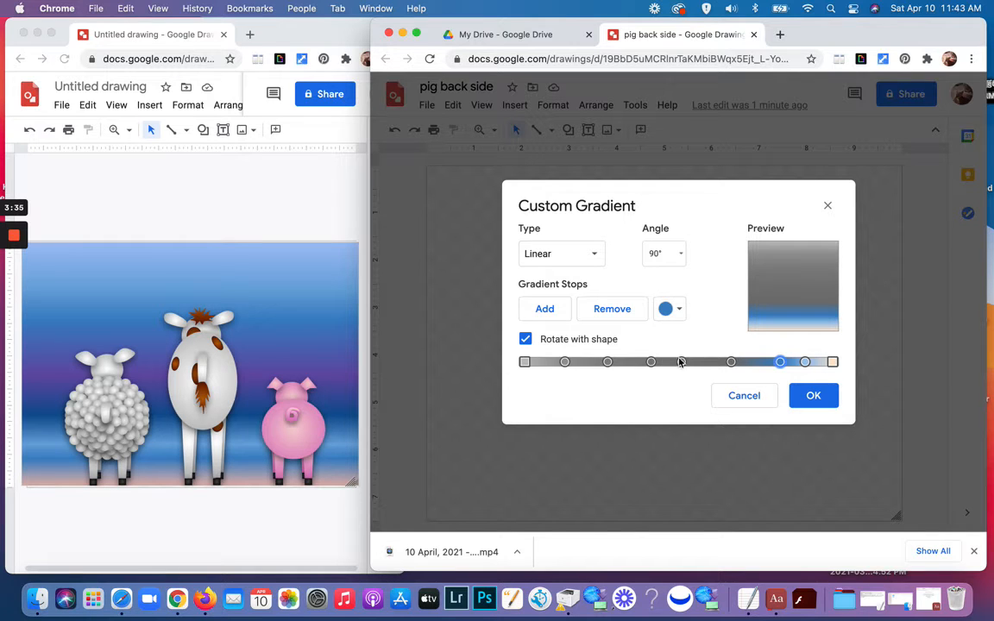
Step: Colour the fifth intermediate gradient stop medium blue and the fourth one a slightly lighter blue
click(730, 362)
click(680, 310)
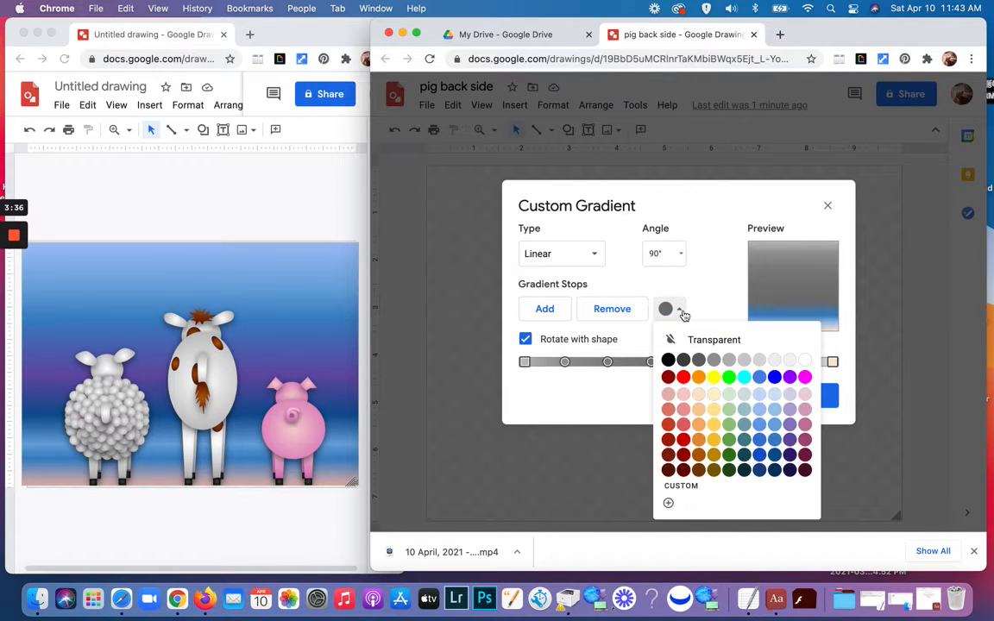
click(759, 377)
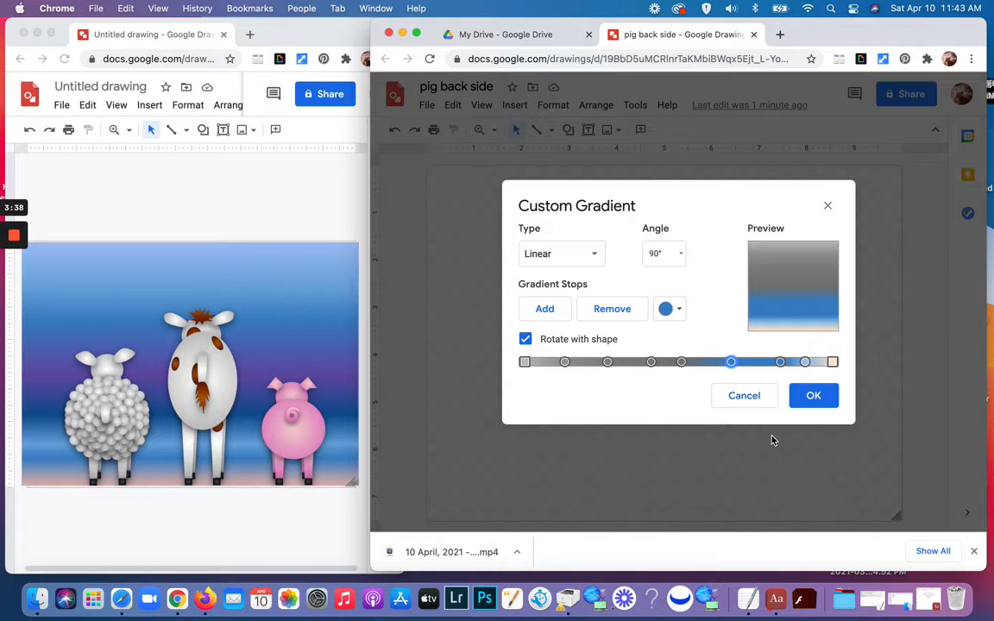
click(681, 362)
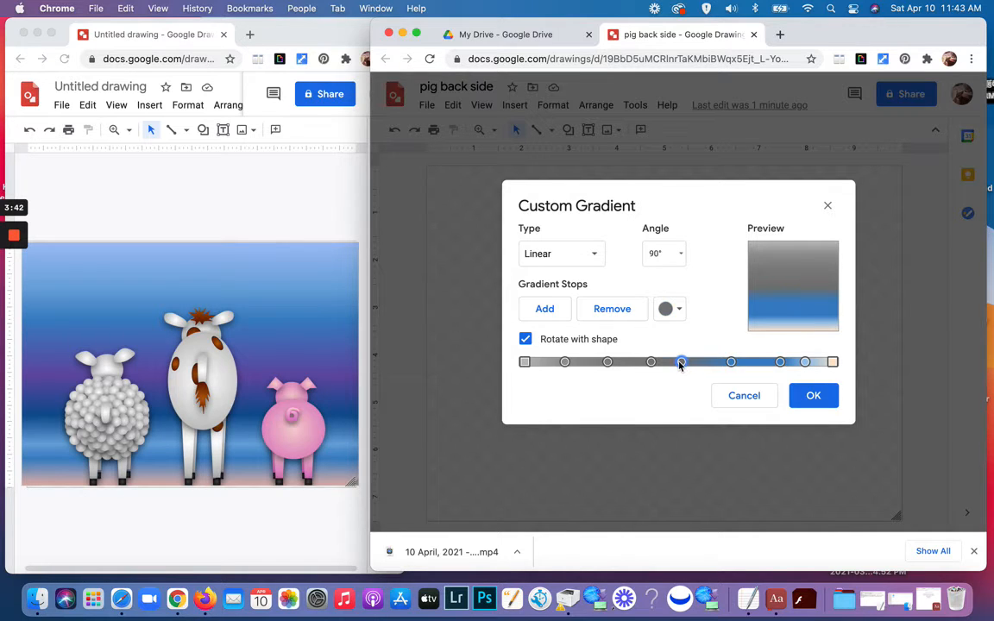
click(678, 312)
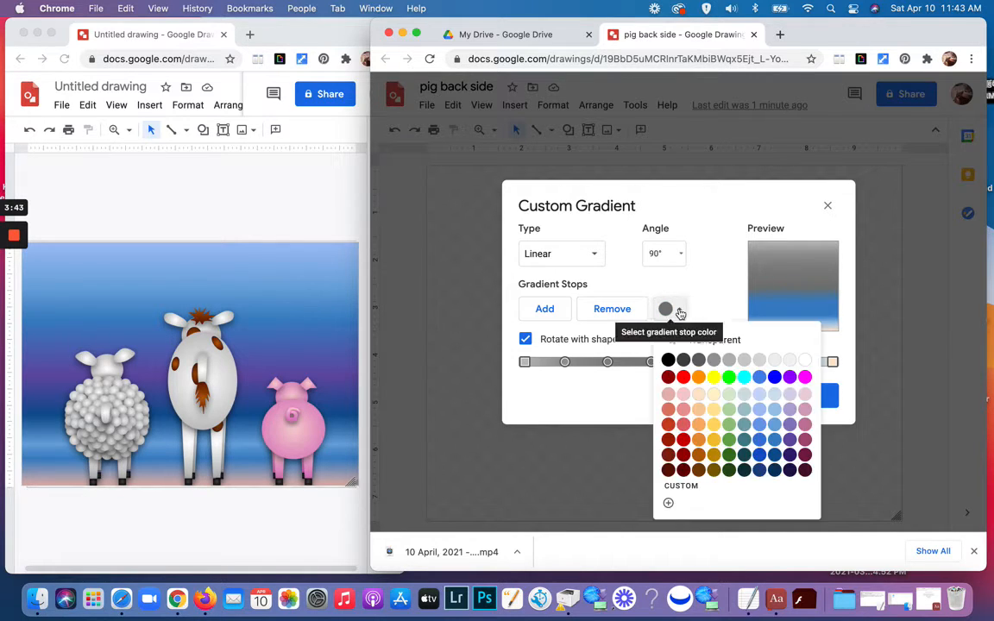
click(763, 420)
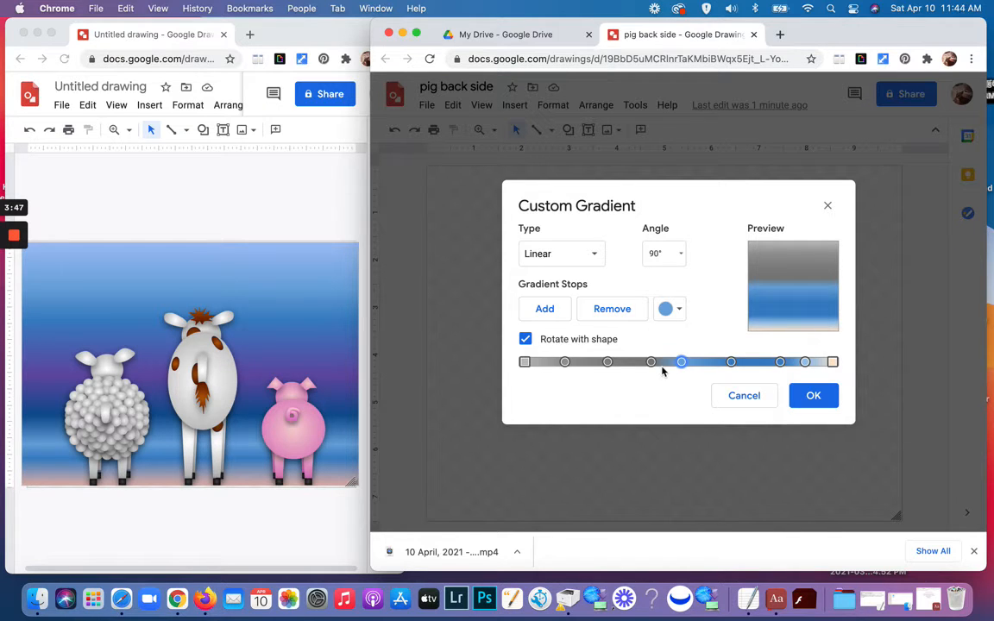
Step: Colour the third intermediate stop dark blue, and shift the second one slightly towards it and colour it purple
click(651, 362)
click(671, 312)
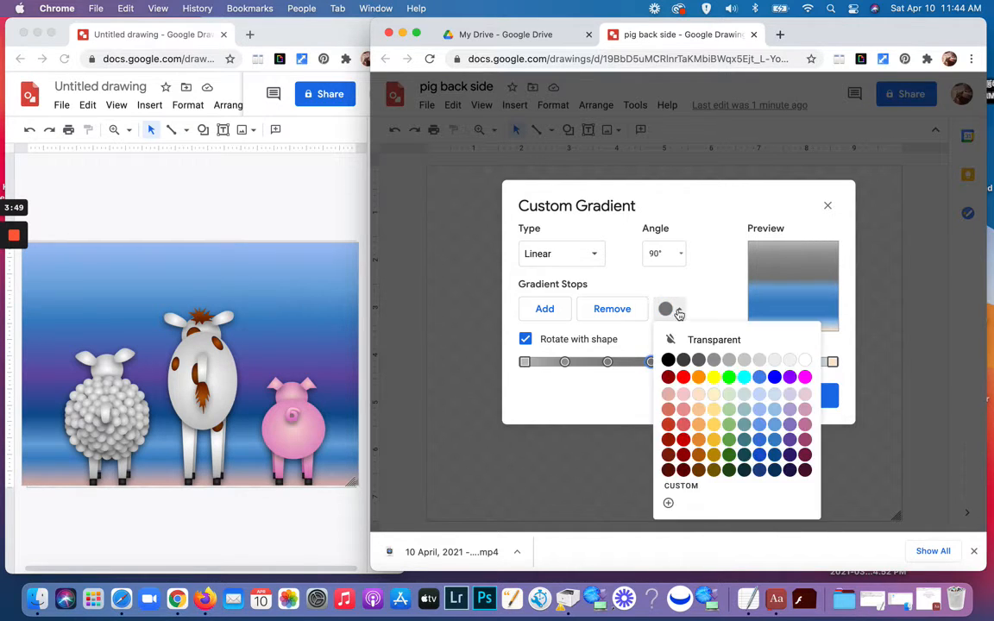
click(773, 457)
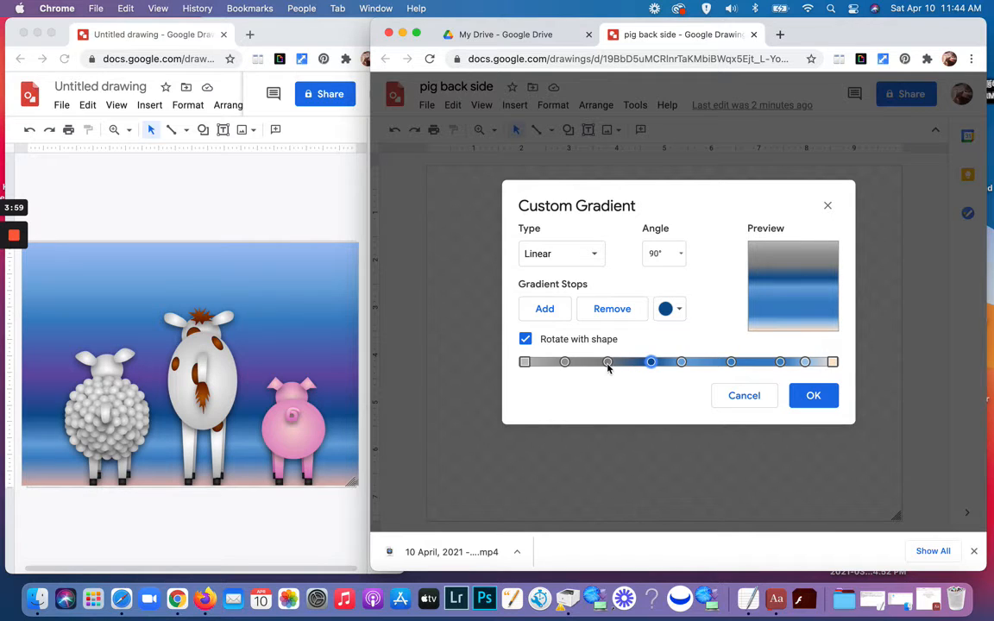
drag(608, 364, 620, 364)
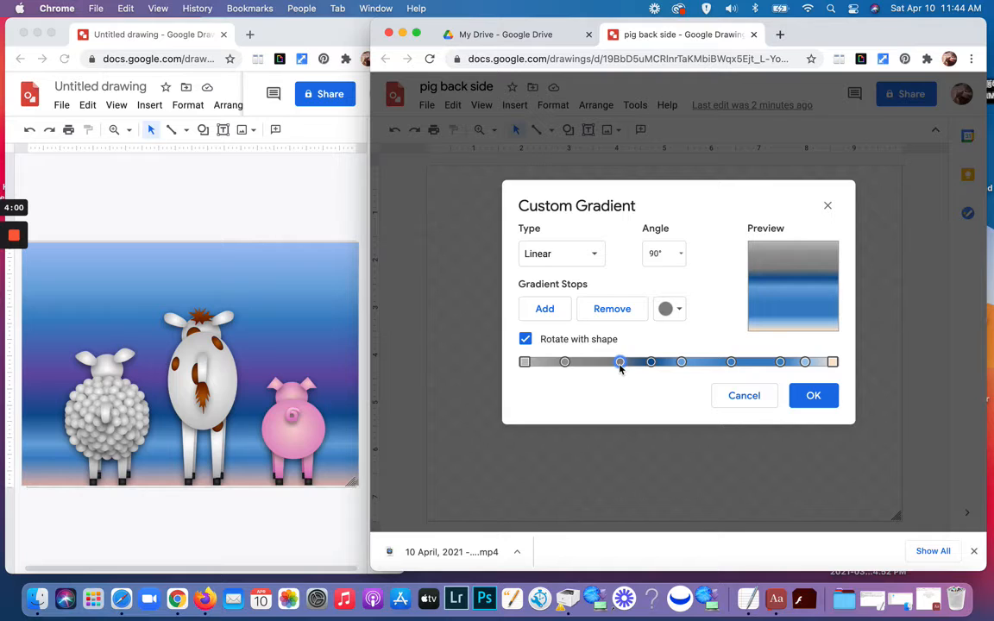
click(677, 309)
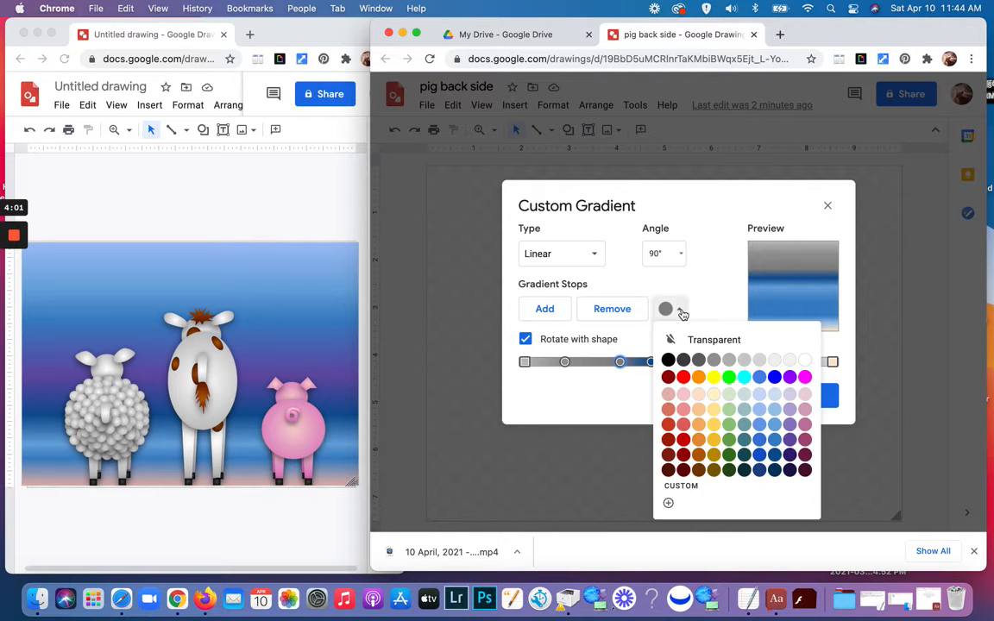
click(787, 441)
Step: Shift the first intermediate gradient stop slightly towards the purple one and colour it medium blue
drag(566, 366, 574, 363)
click(678, 309)
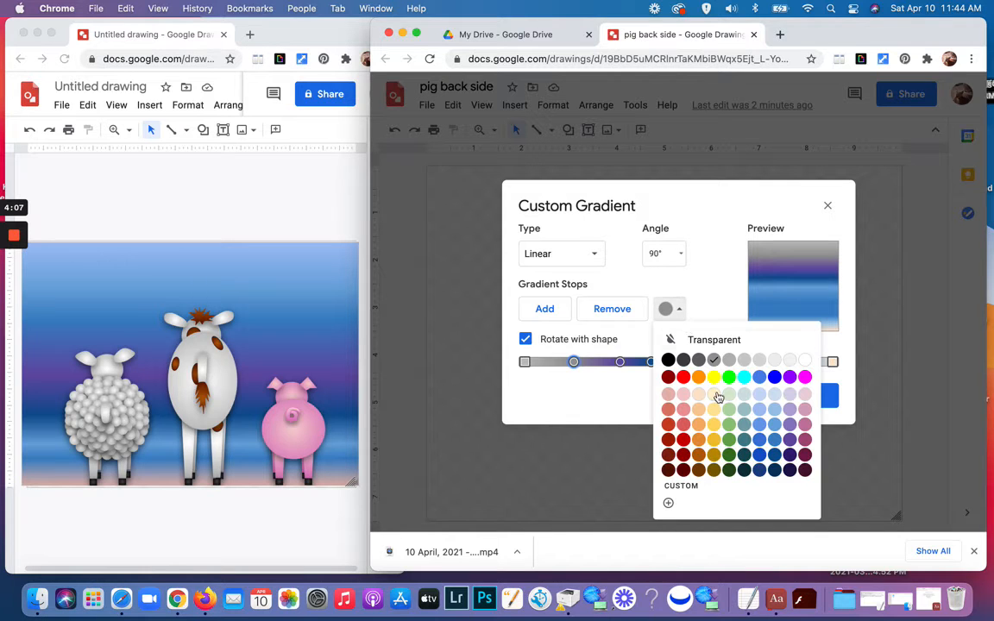
click(773, 432)
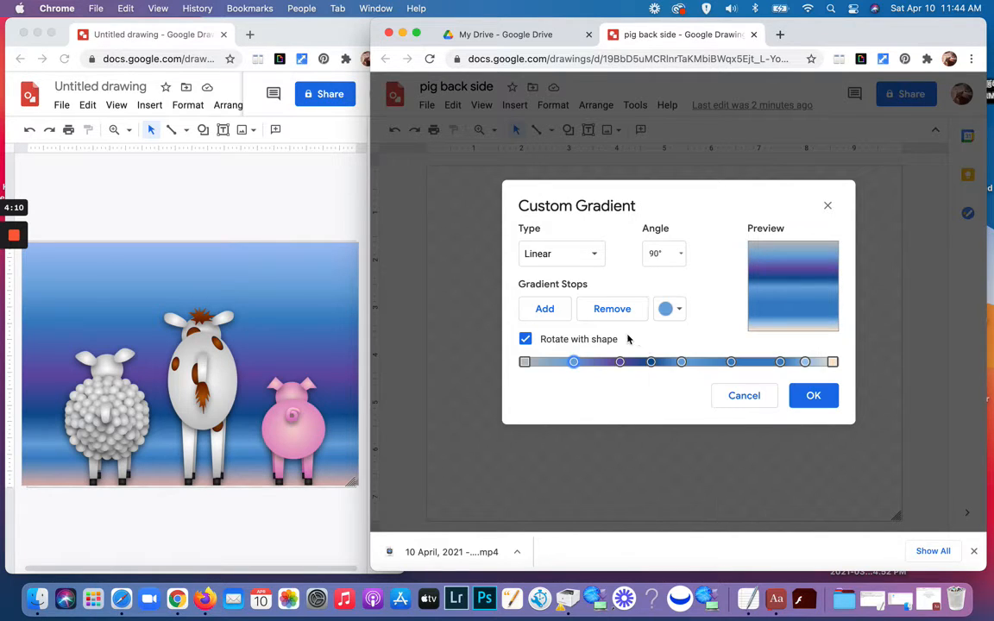
click(678, 311)
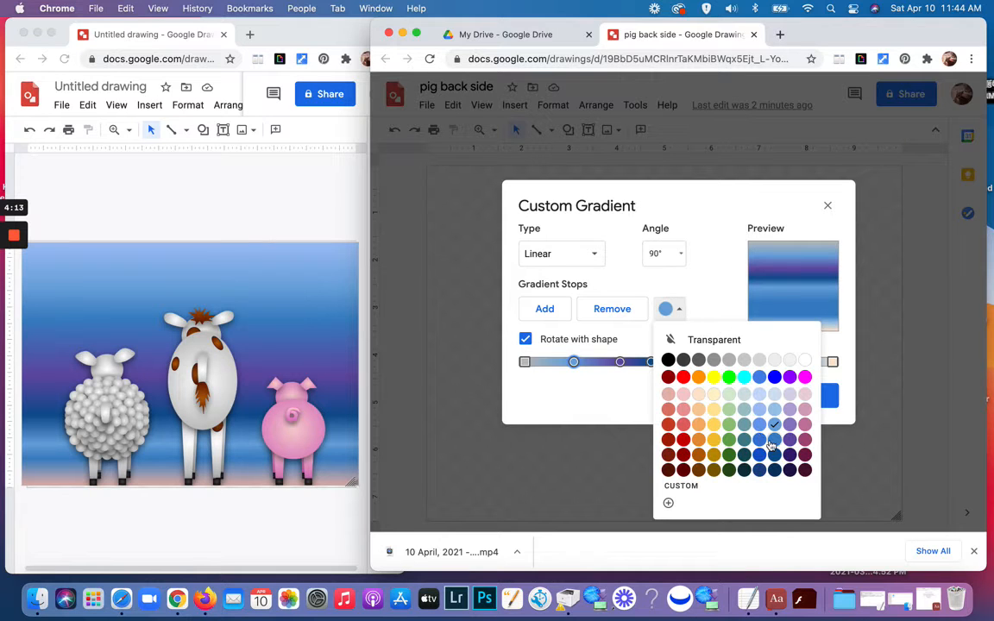
click(772, 444)
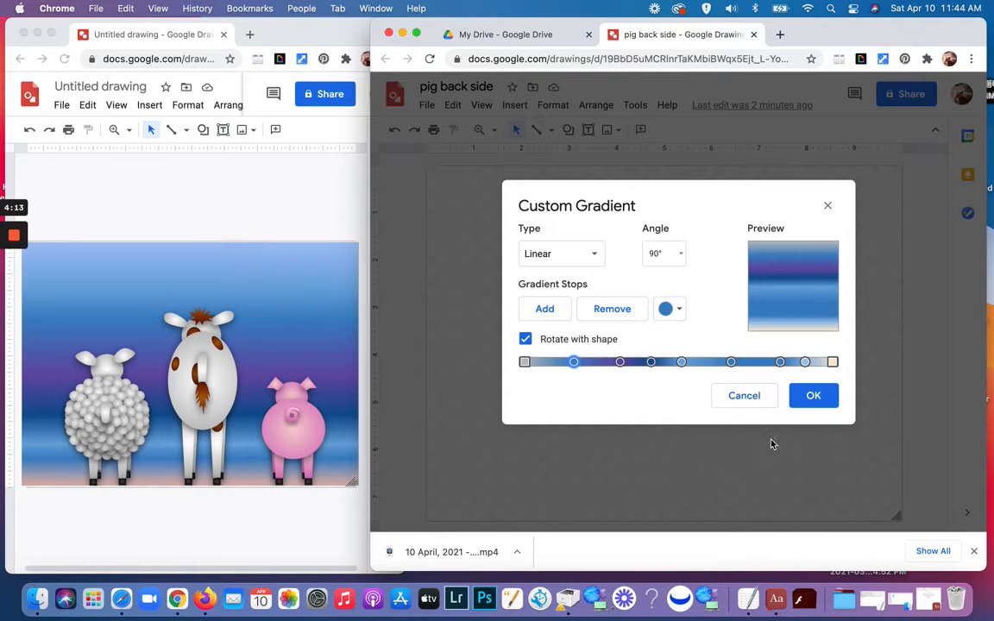
Step: Set the colour of the gradient's starting end stop to dark blue
click(523, 362)
click(677, 311)
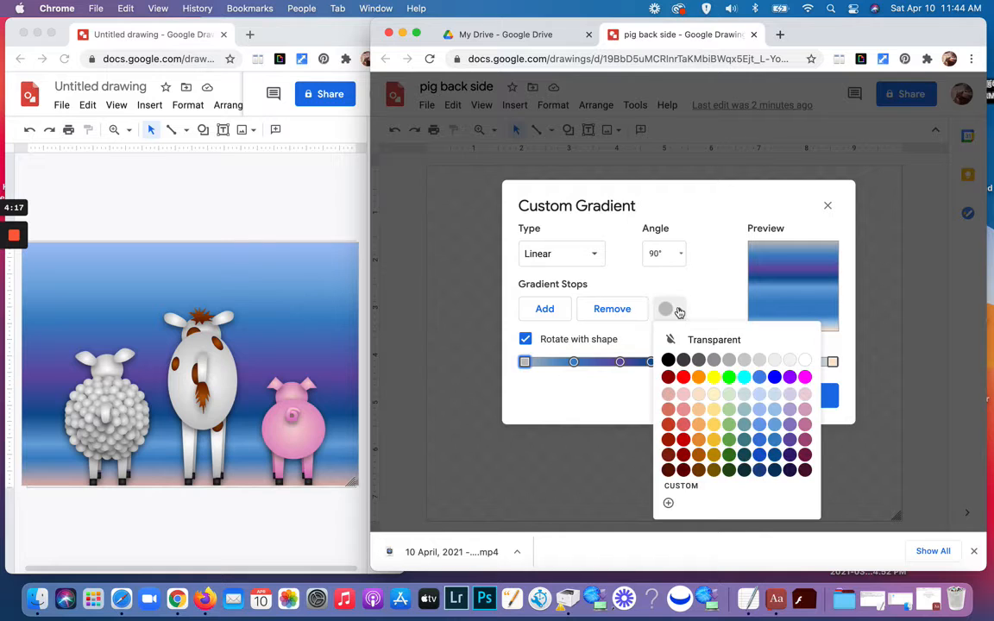
click(774, 449)
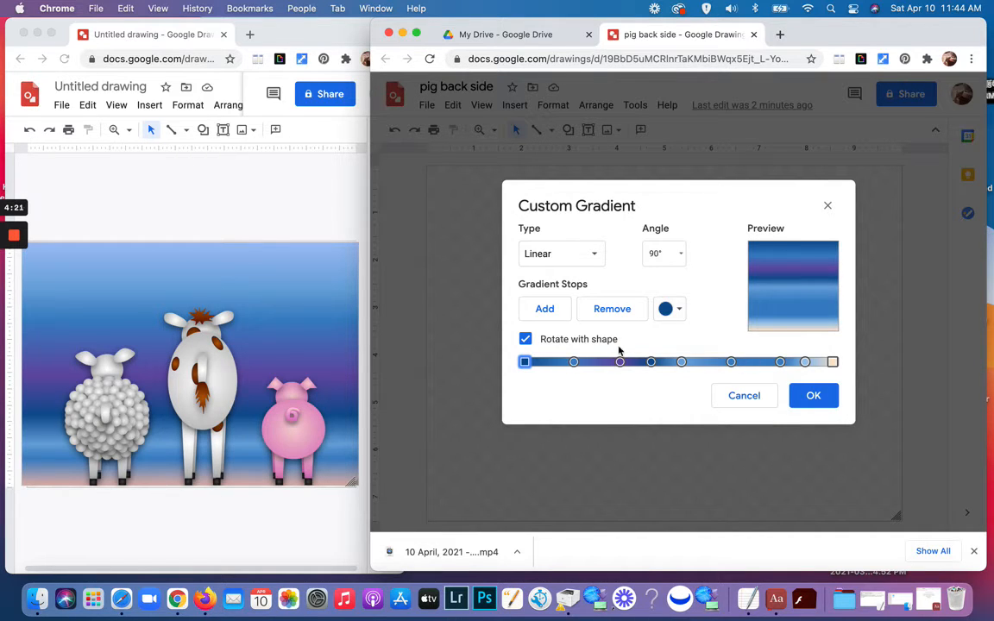
click(573, 362)
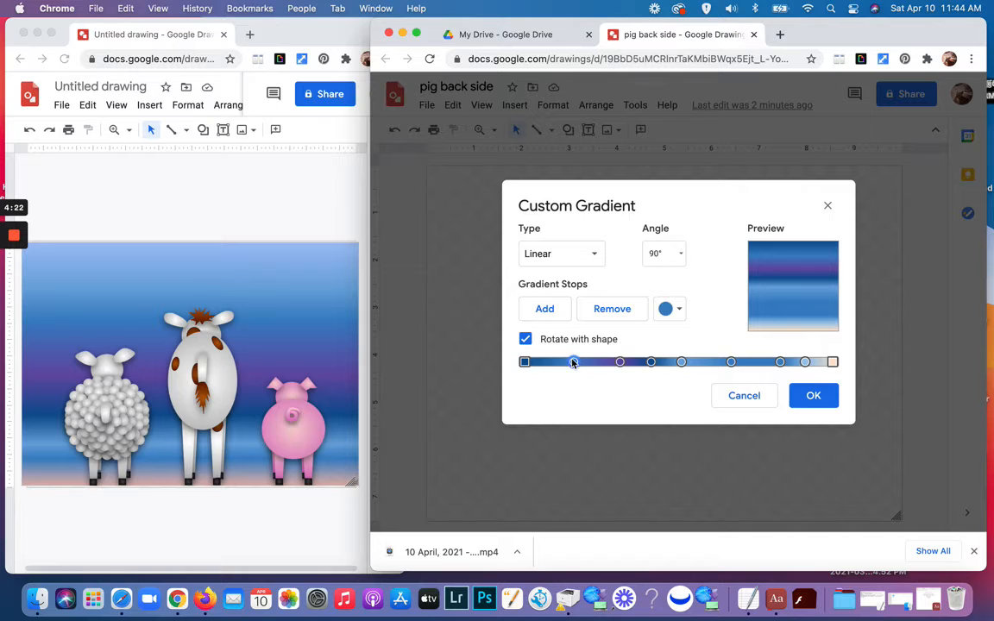
click(678, 311)
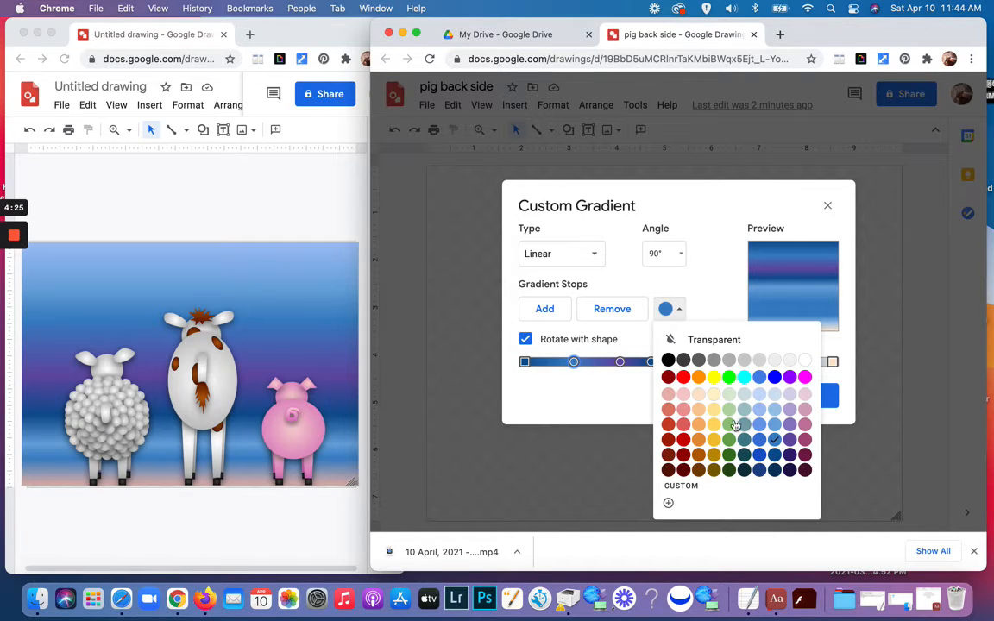
click(621, 445)
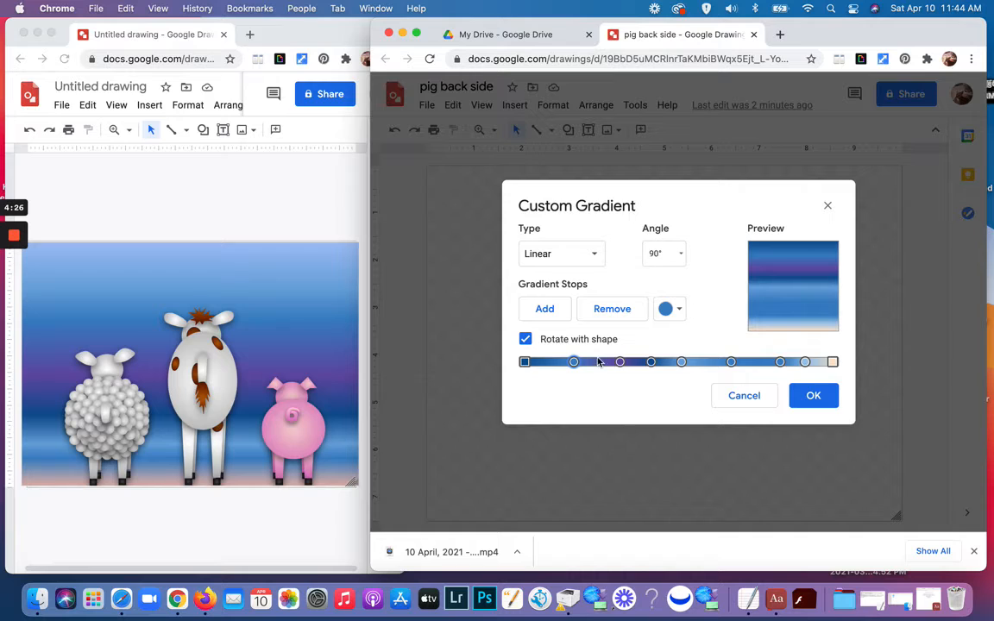
Step: Move the first three intermediate stops closer to the gradient's start and apply the gradient to the background
drag(580, 369, 550, 366)
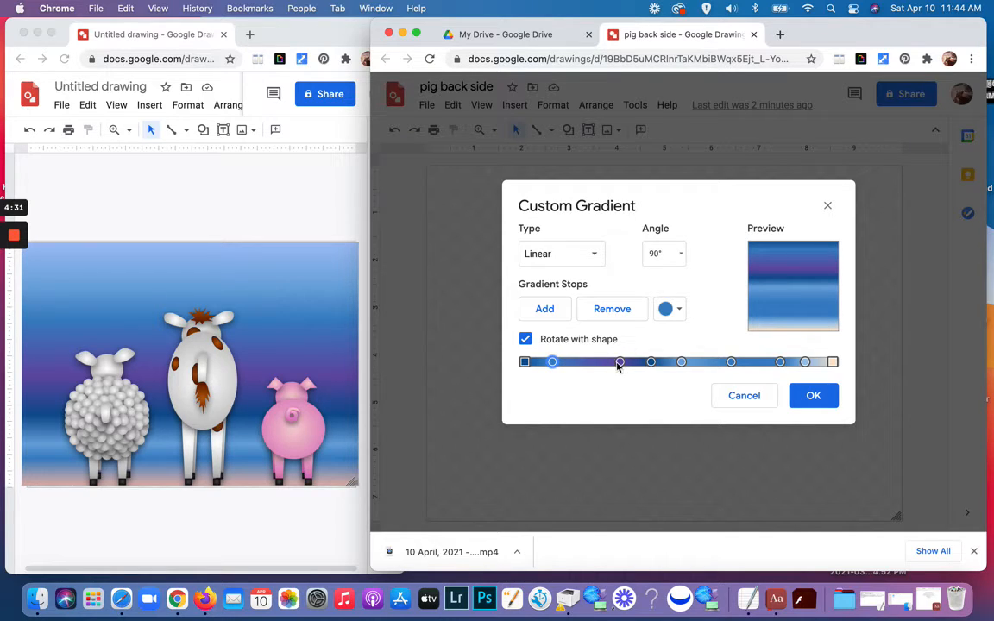
mouse_move(617, 366)
mouse_down()
mouse_move(595, 364)
mouse_move(639, 366)
mouse_move(583, 366)
mouse_move(615, 366)
mouse_move(600, 370)
mouse_up()
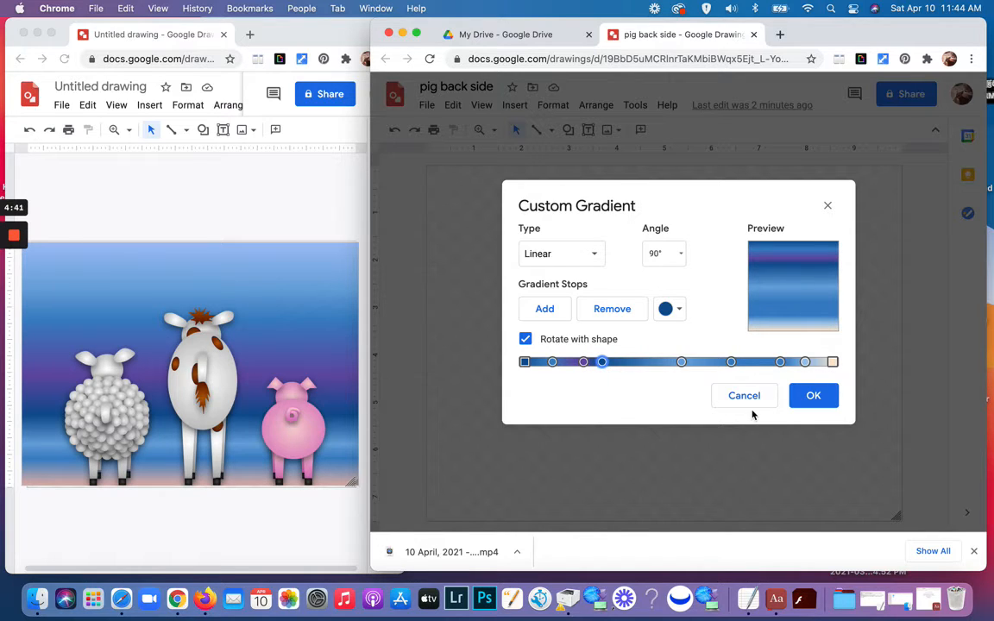
click(813, 397)
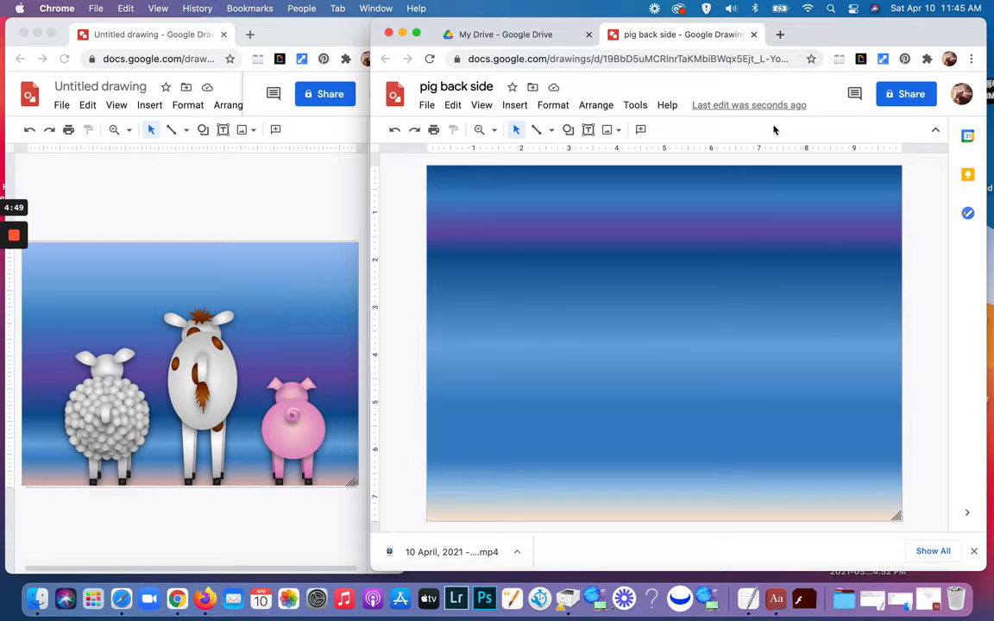
Step: Try a solid transparent background for the drawing and undo that change
right_click(709, 334)
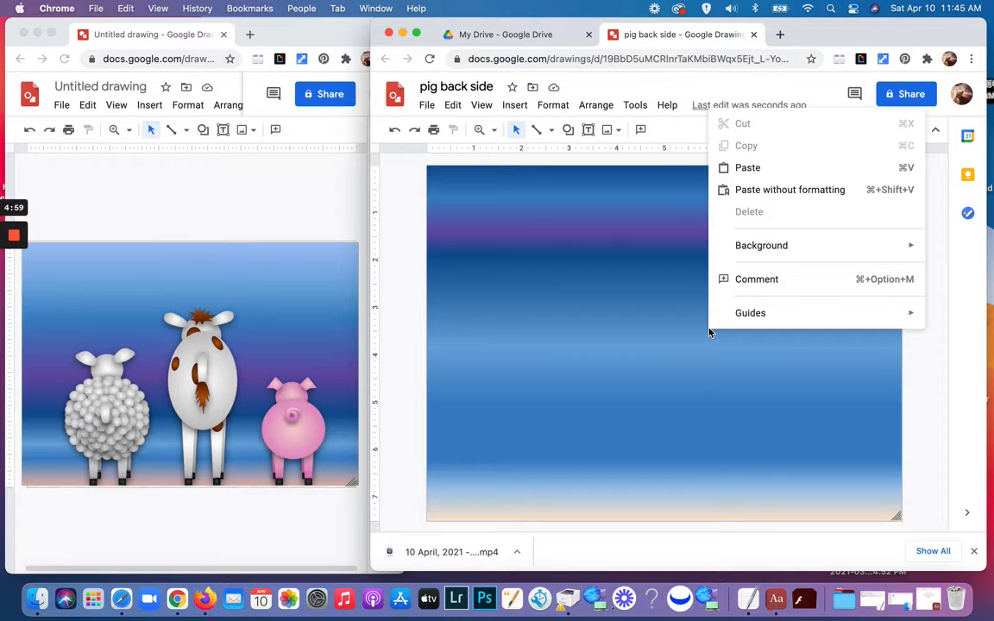
mouse_move(765, 256)
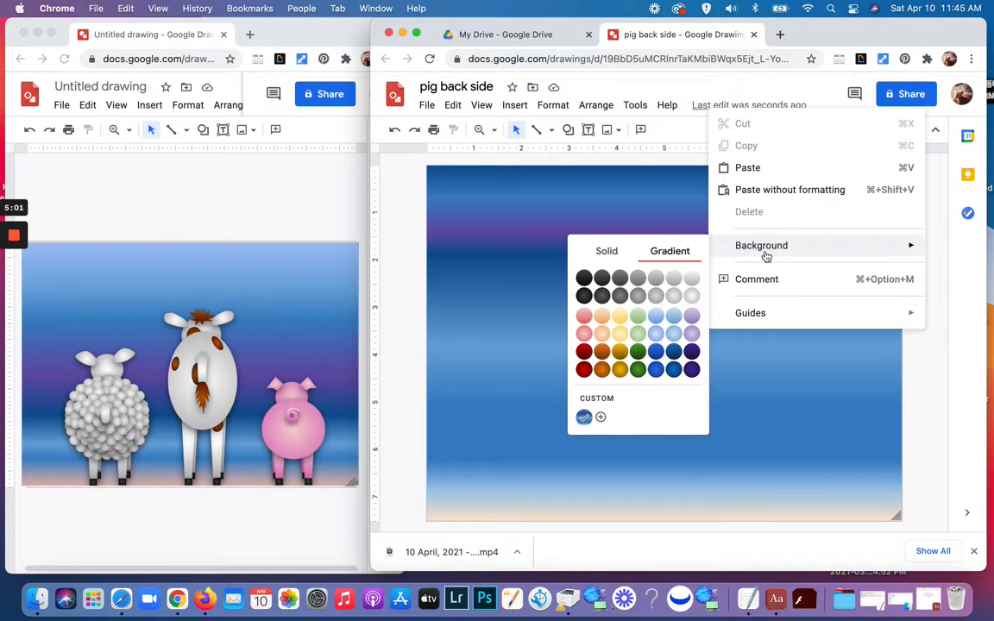
click(606, 251)
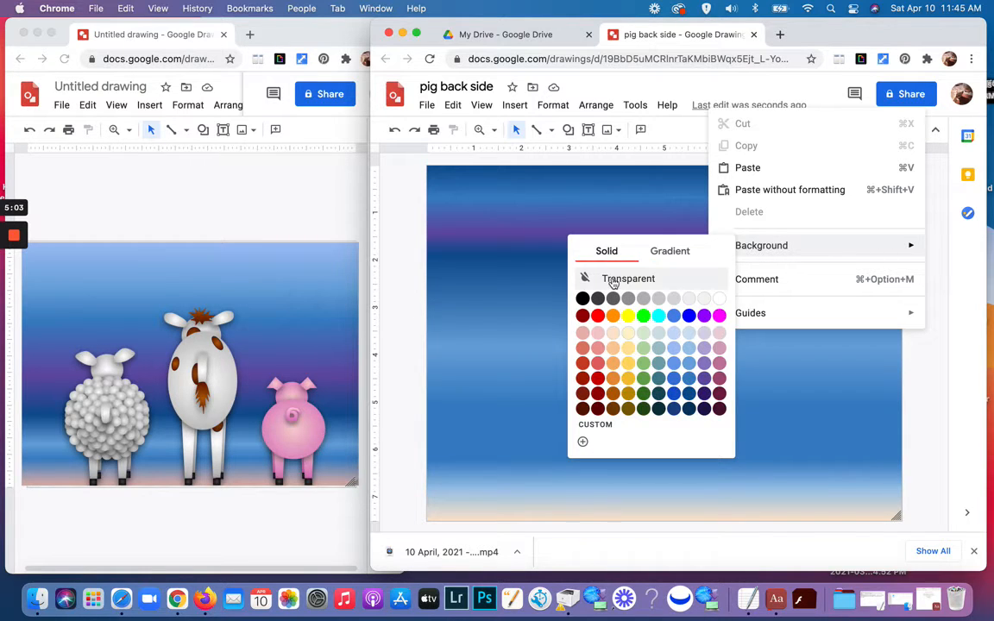
click(613, 280)
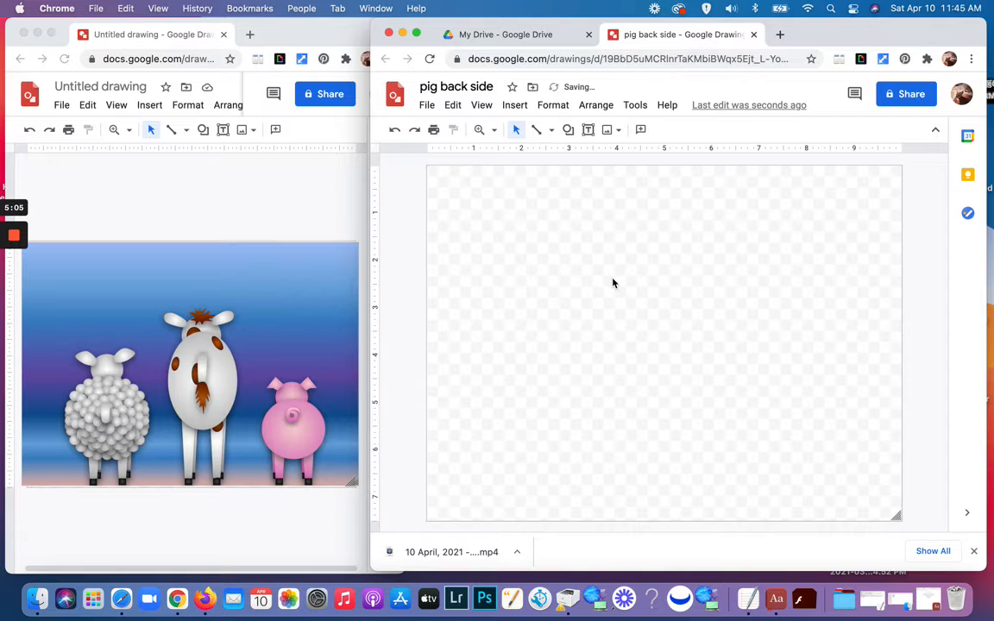
click(394, 130)
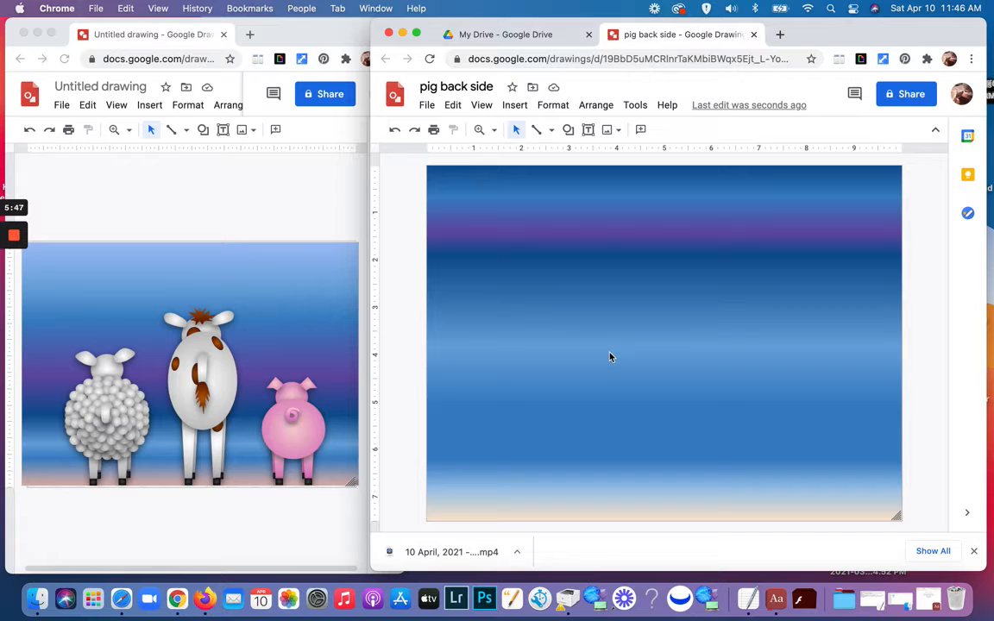
Step: Draw a tall, narrow trapezoid about 0.9 inch wide and 2.8 inches tall near the middle of the canvas
click(569, 131)
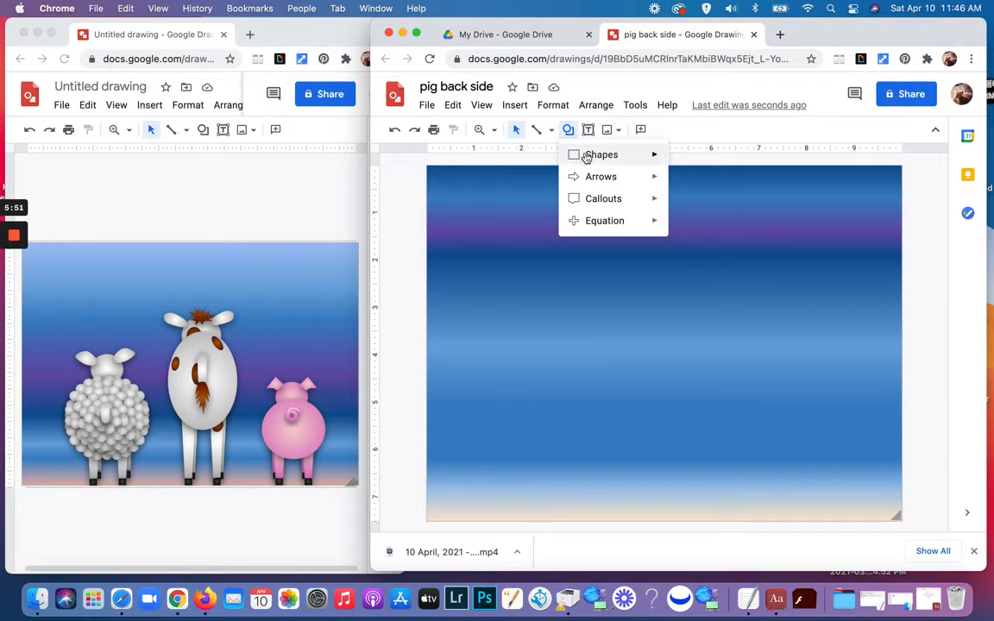
mouse_move(624, 164)
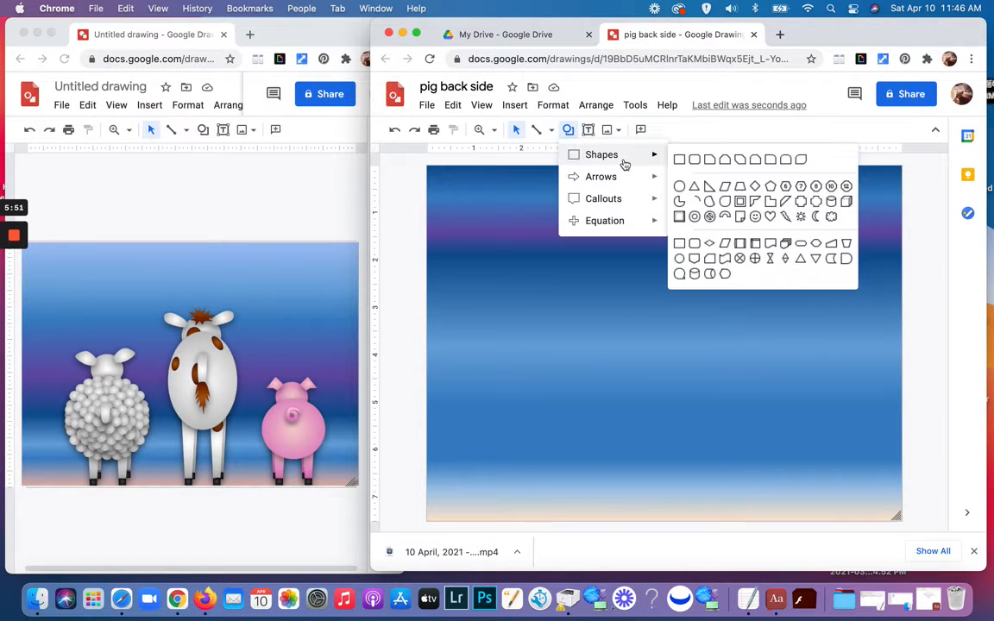
click(739, 187)
drag(664, 310, 702, 438)
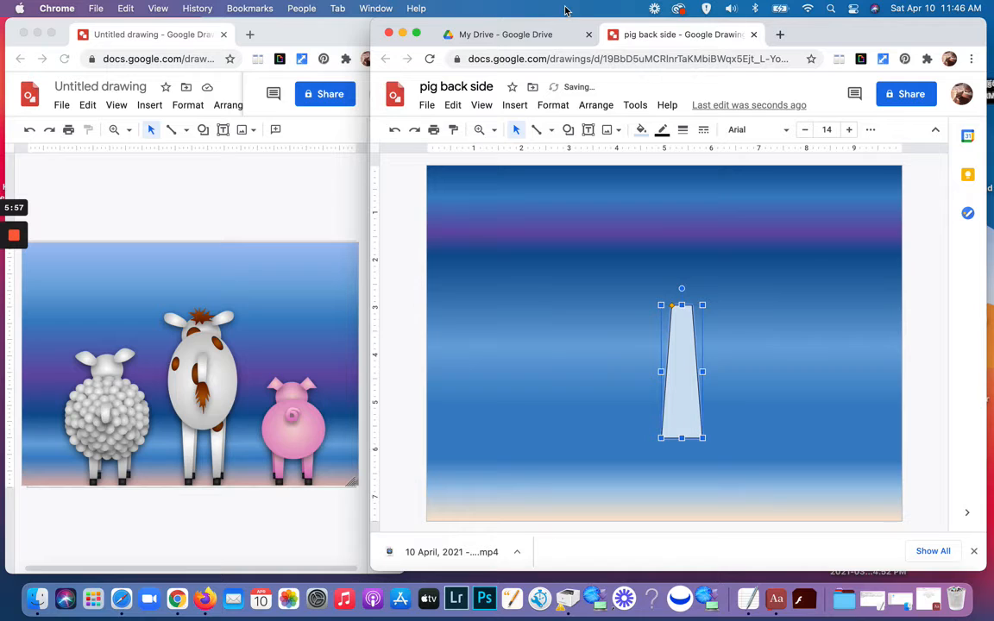
Step: Flip the trapezoid vertically so its narrow end points down
click(602, 108)
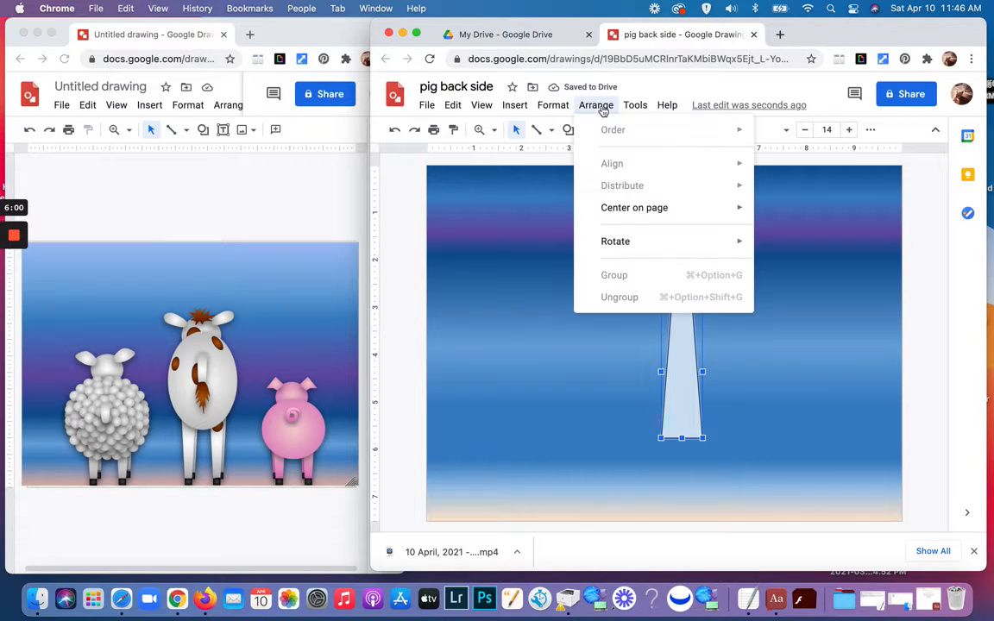
mouse_move(629, 242)
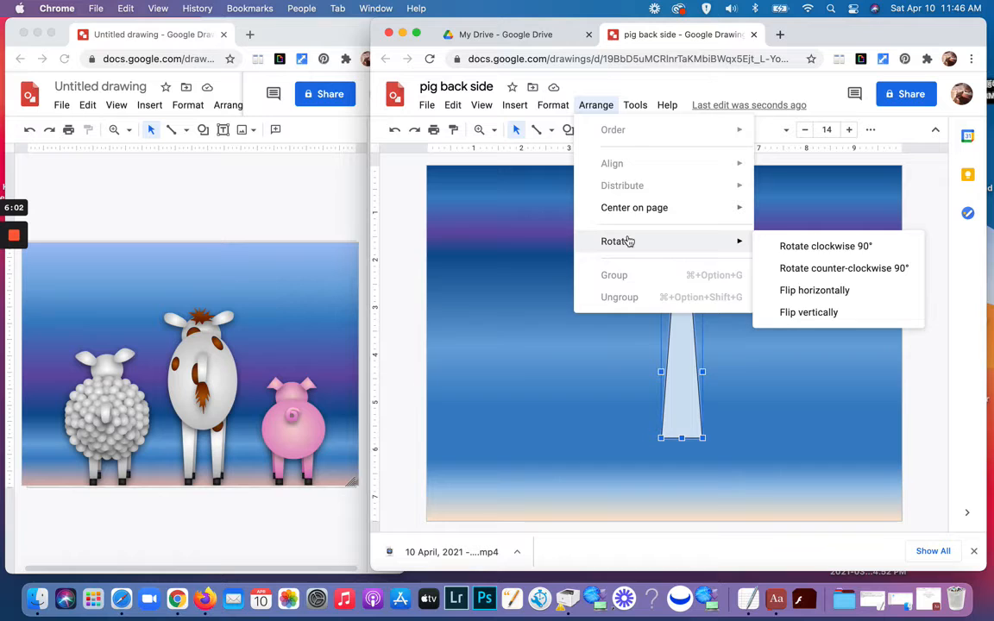
click(794, 312)
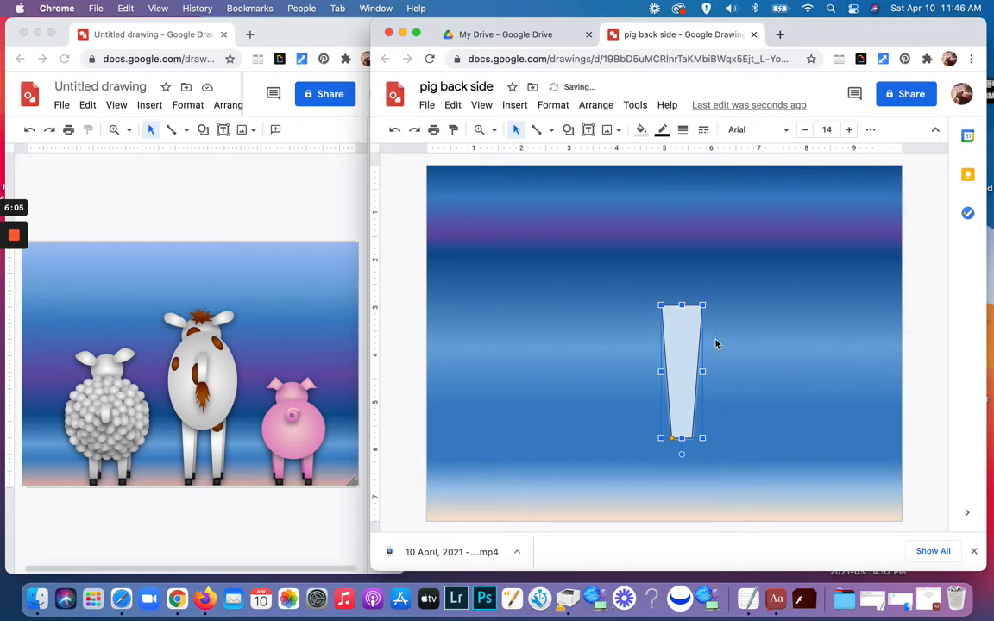
Step: Shrink the trapezoid to about 0.7 inch wide and 1.8 inches tall and move it to the lower right part of the canvas
drag(661, 304, 674, 346)
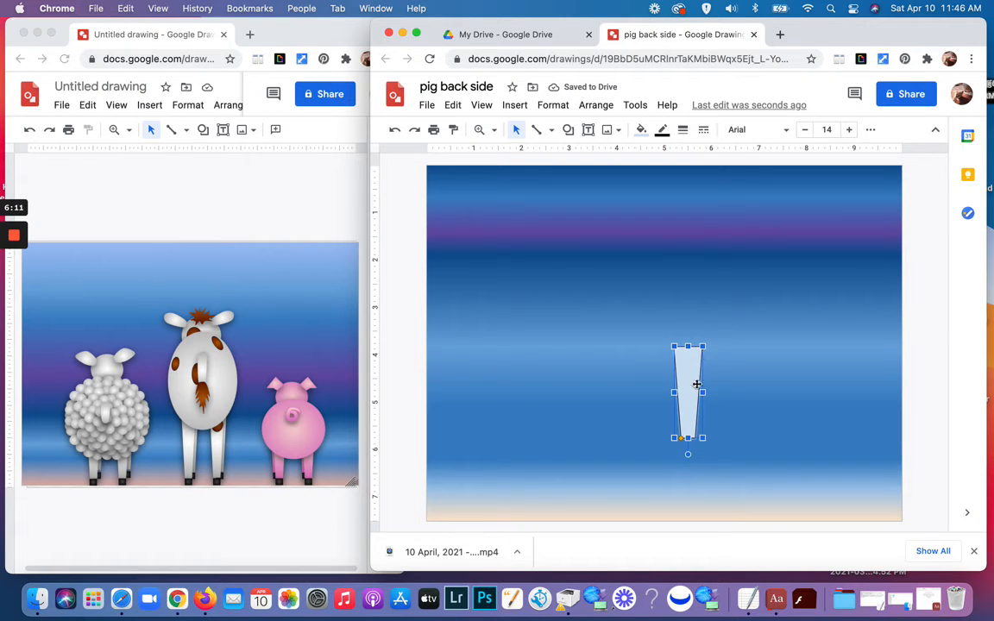
drag(692, 373, 754, 412)
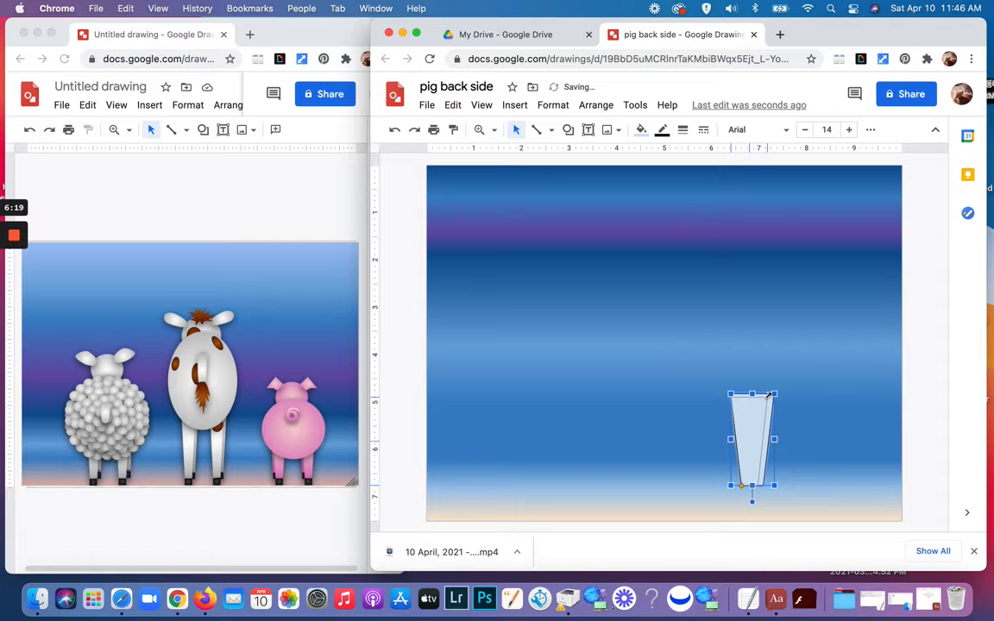
drag(773, 393, 765, 400)
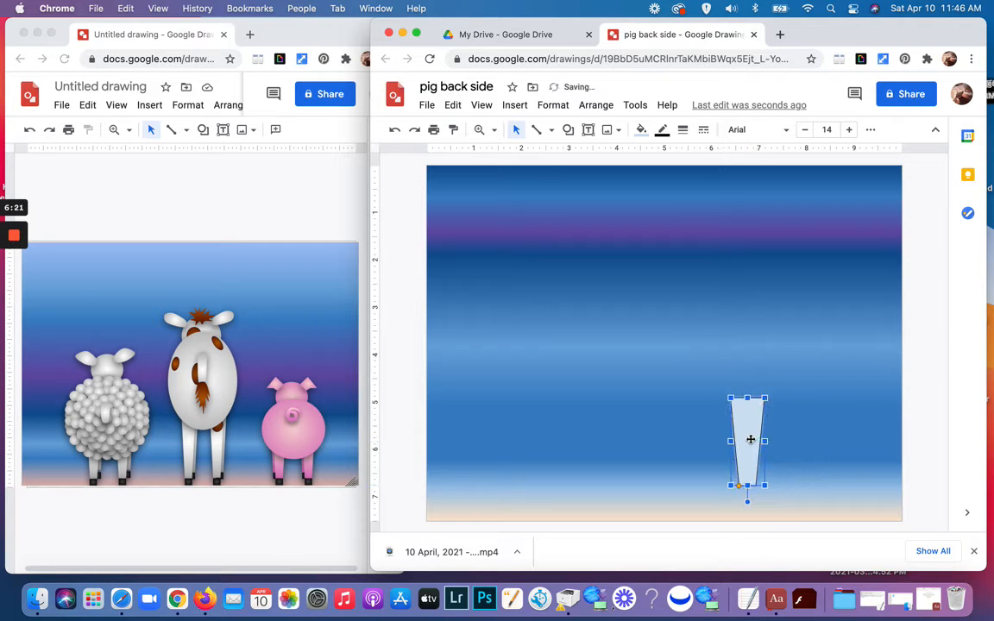
drag(749, 439, 748, 408)
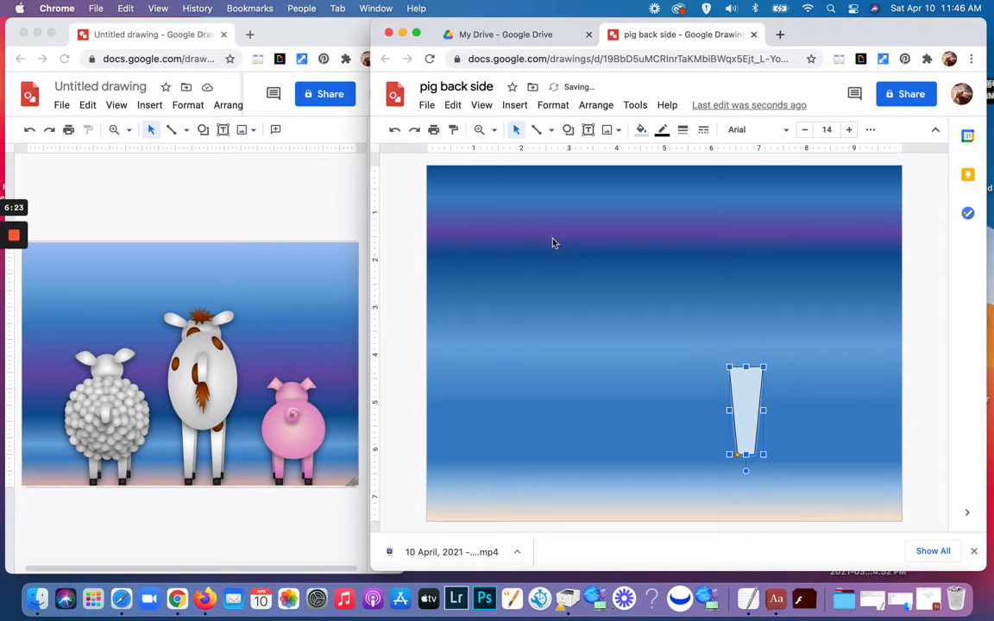
Step: Start a custom gradient fill for the trapezoid and set its type to Radial
click(640, 131)
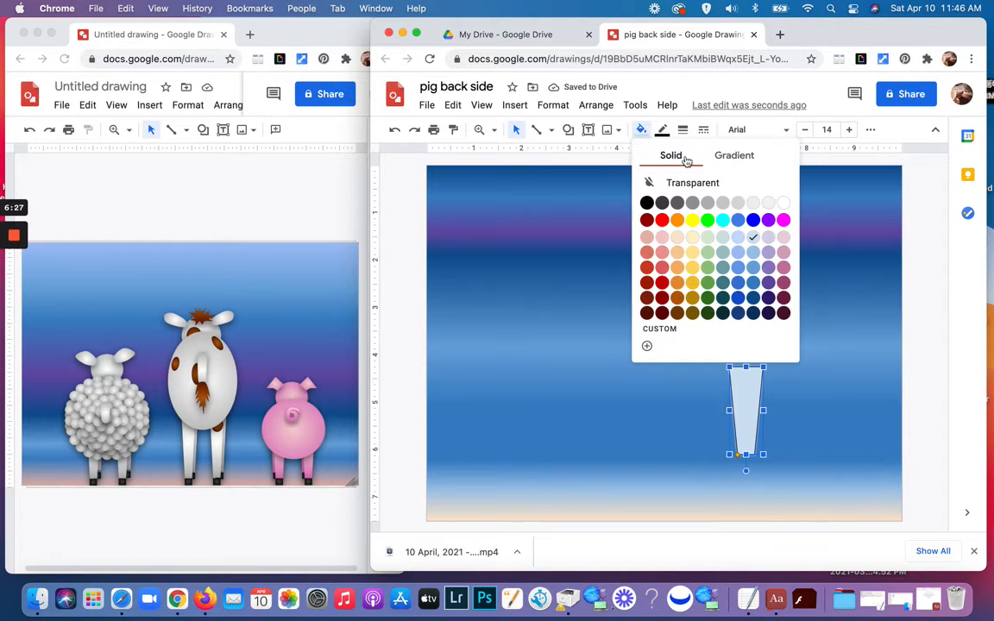
click(740, 158)
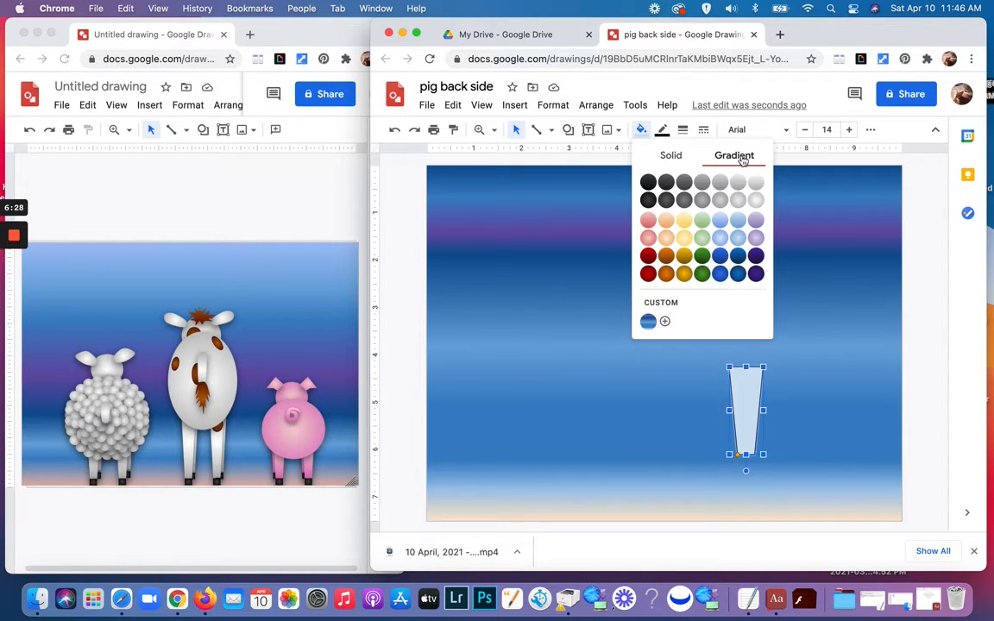
click(662, 302)
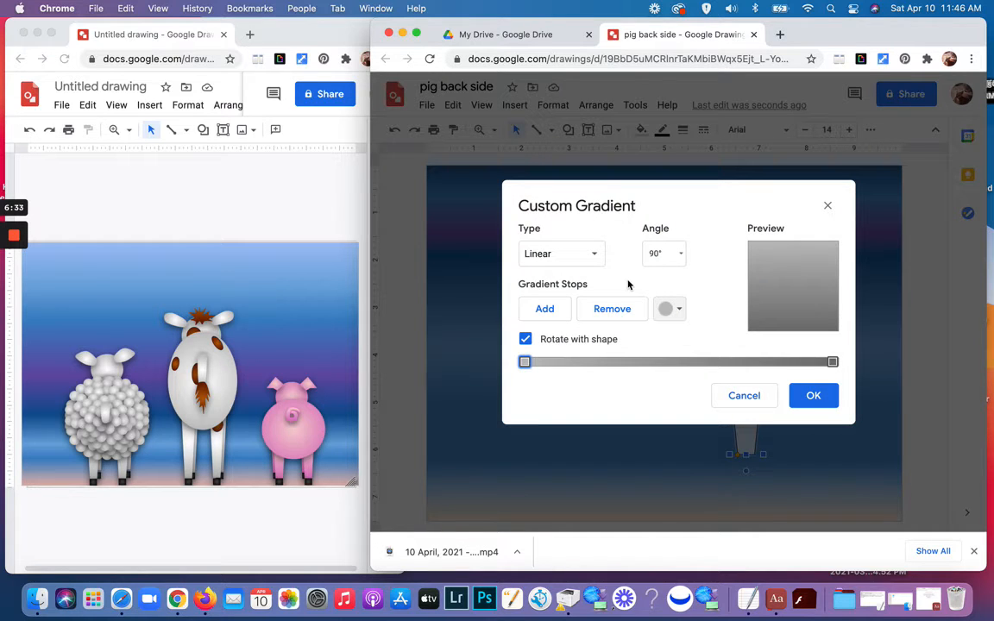
click(591, 256)
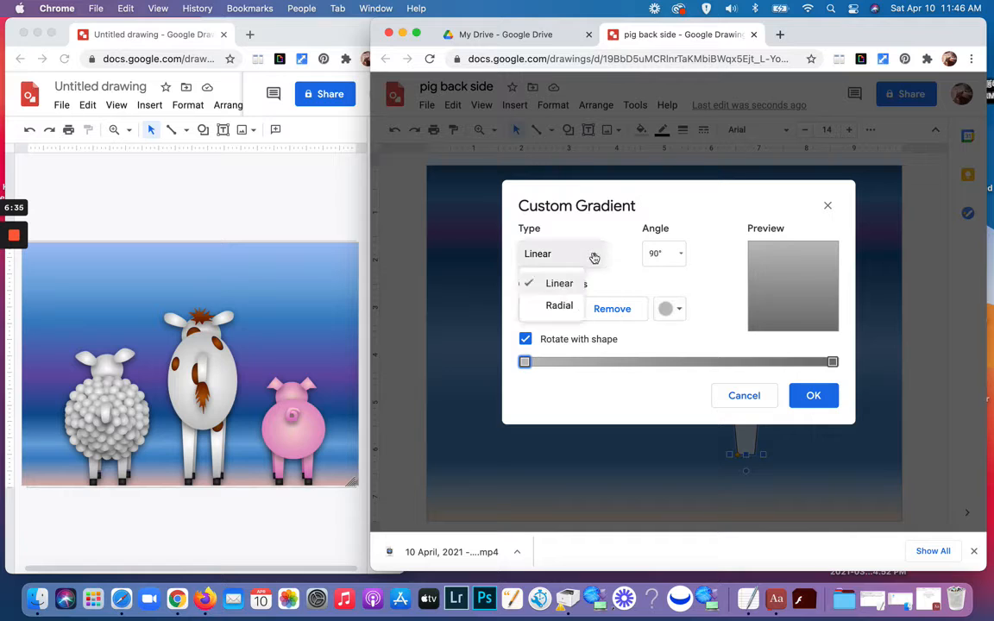
click(562, 306)
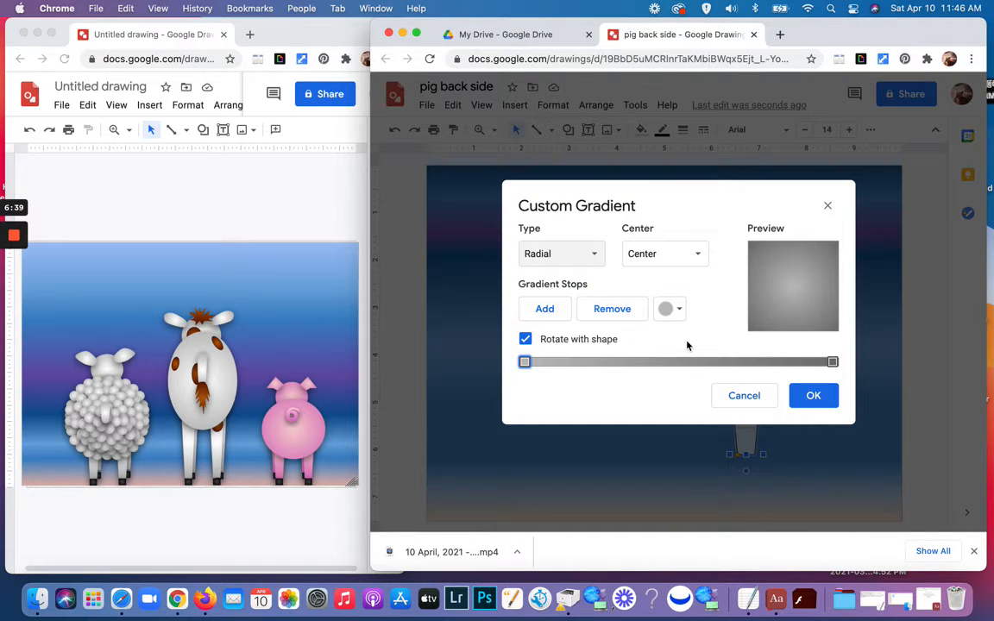
Step: Set the colour of the gradient's ending stop to a custom pink, #f773b8ff
click(832, 363)
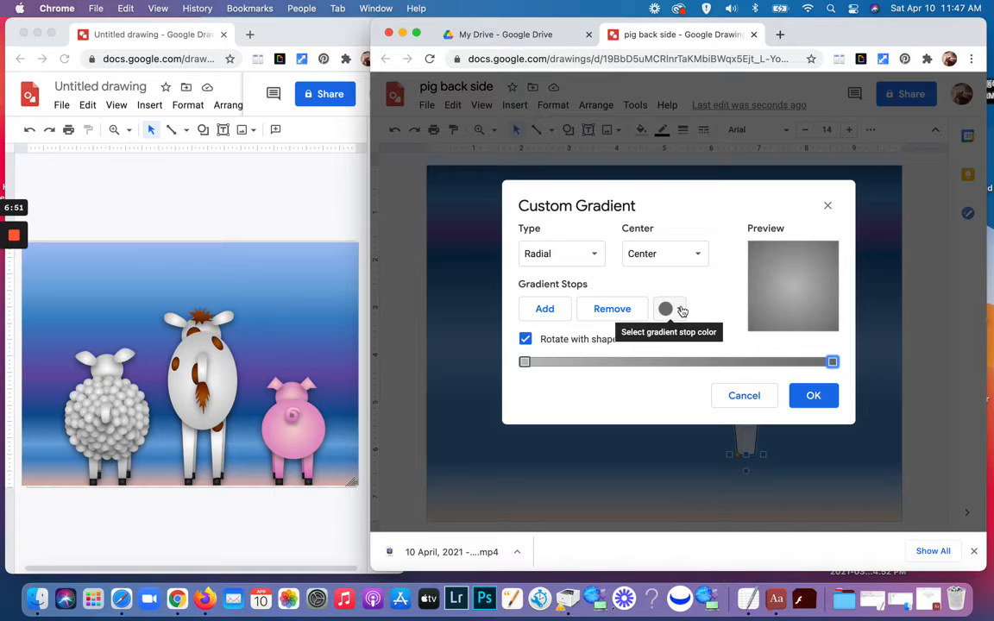
click(680, 310)
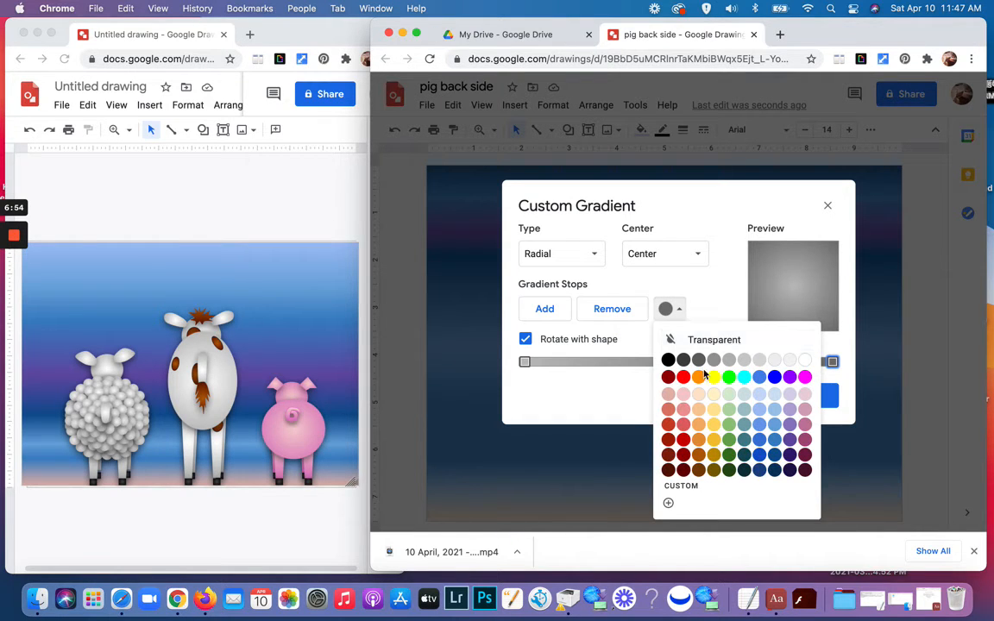
click(681, 486)
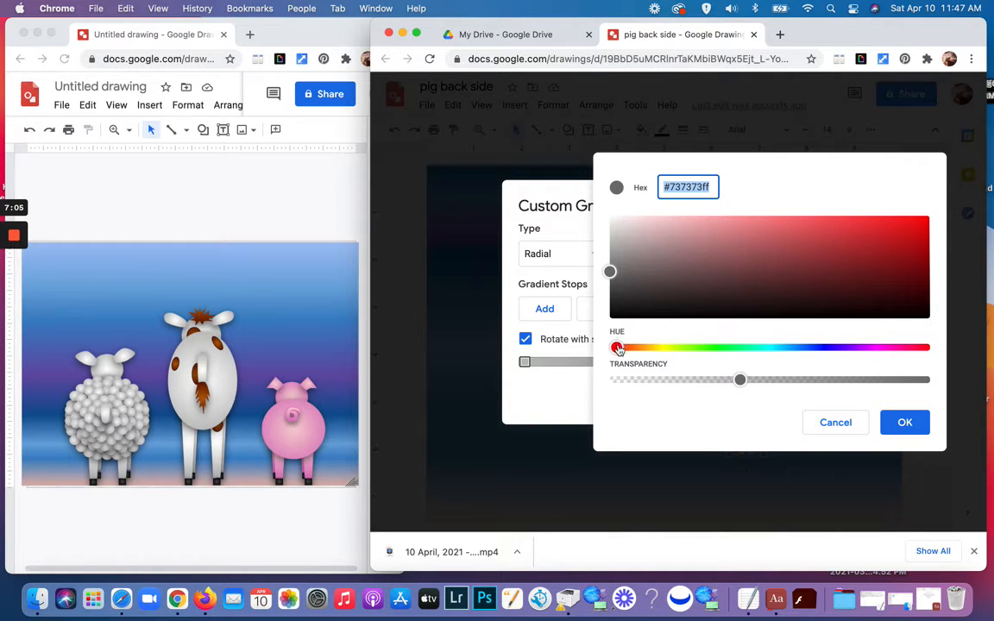
drag(618, 349, 898, 353)
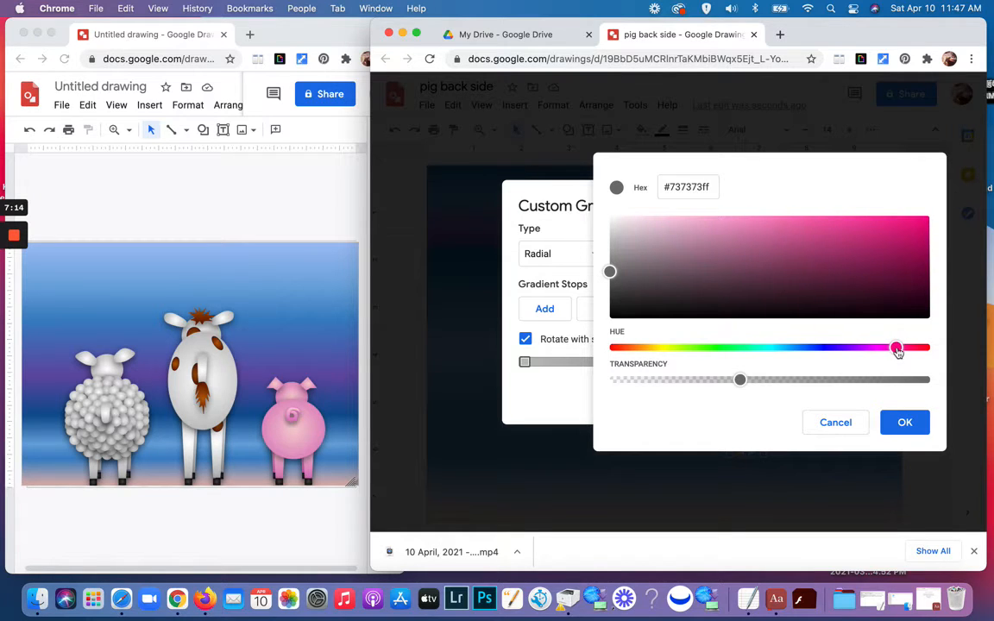
drag(610, 273, 781, 220)
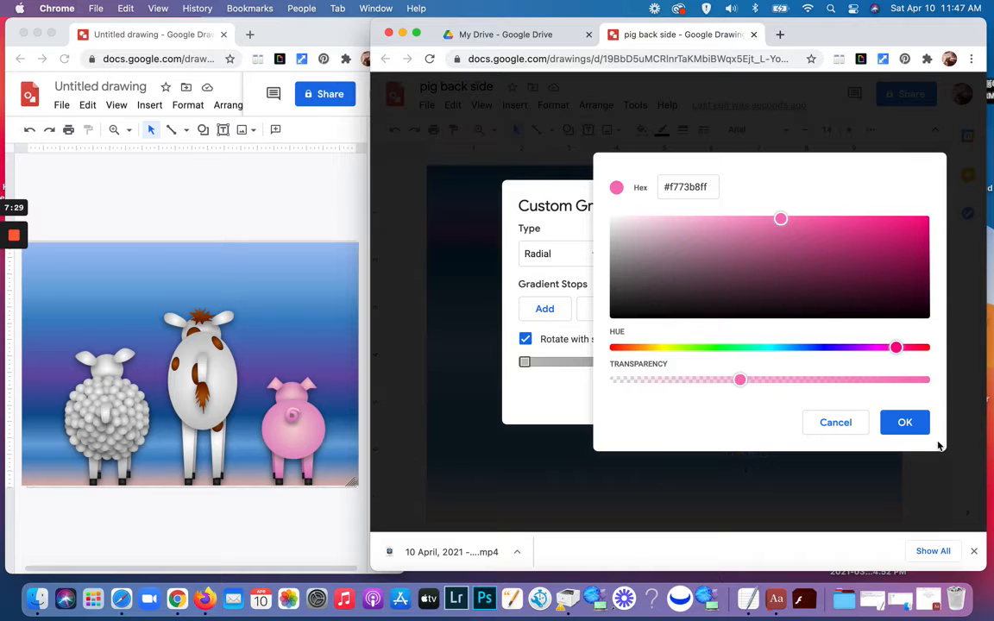
click(912, 424)
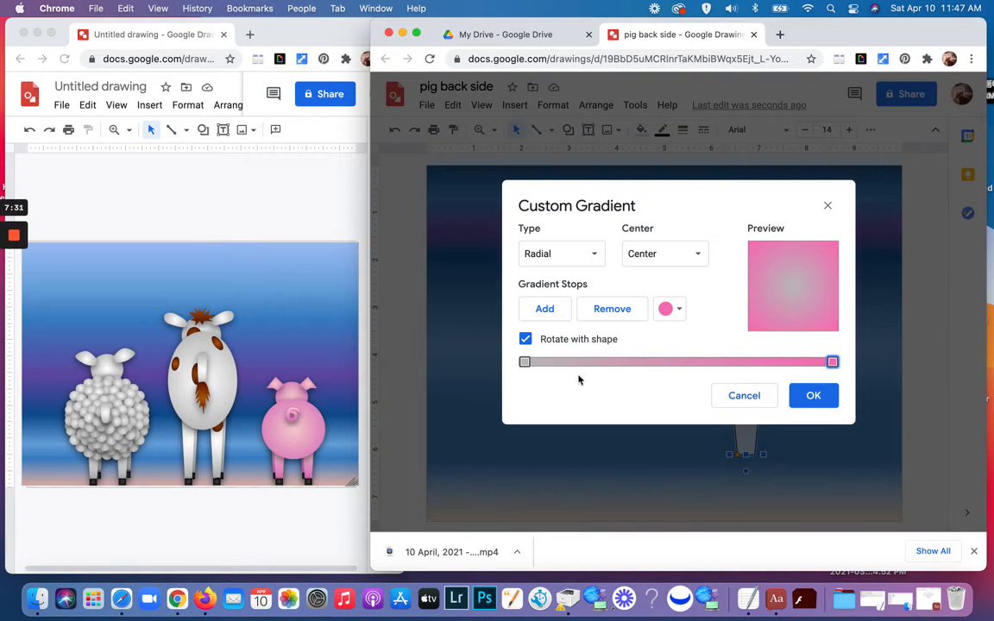
Step: Set the gradient's starting stop to a custom pale pink, #f3d1e1ff, and apply the gradient to the trapezoid
click(524, 363)
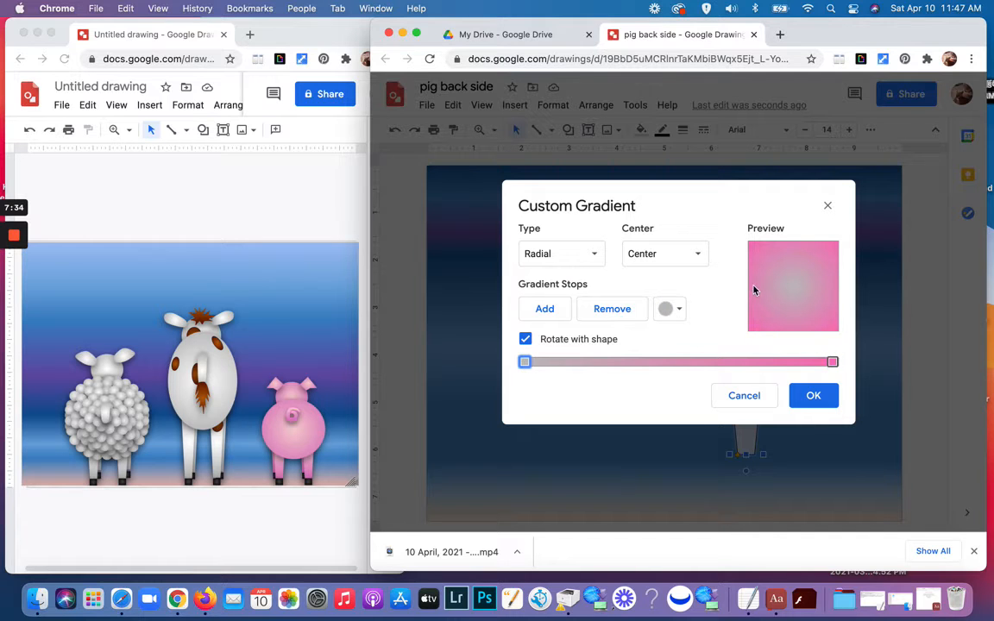
click(680, 310)
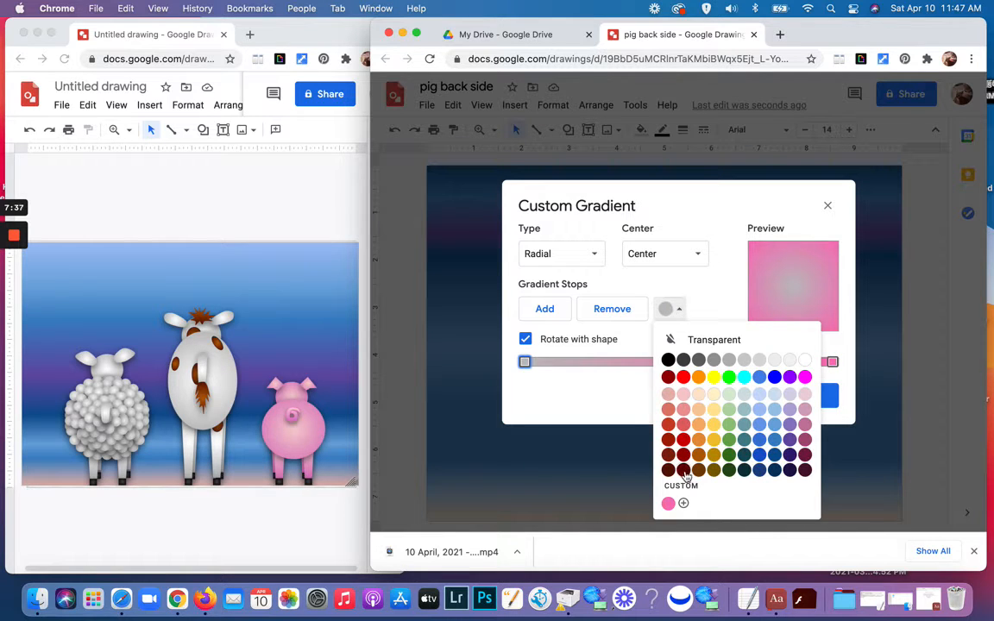
click(683, 503)
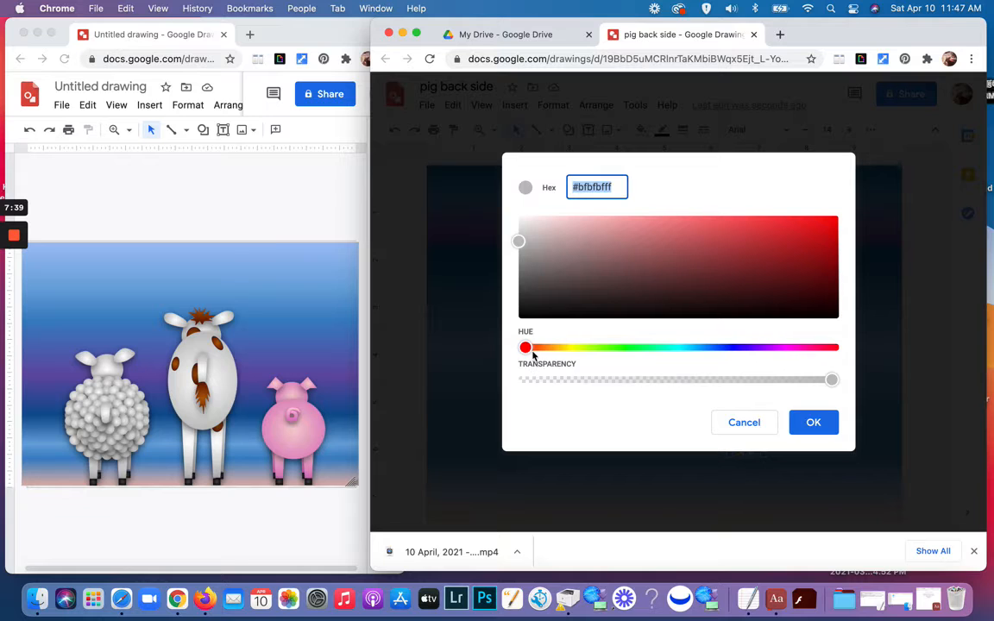
drag(528, 349, 808, 350)
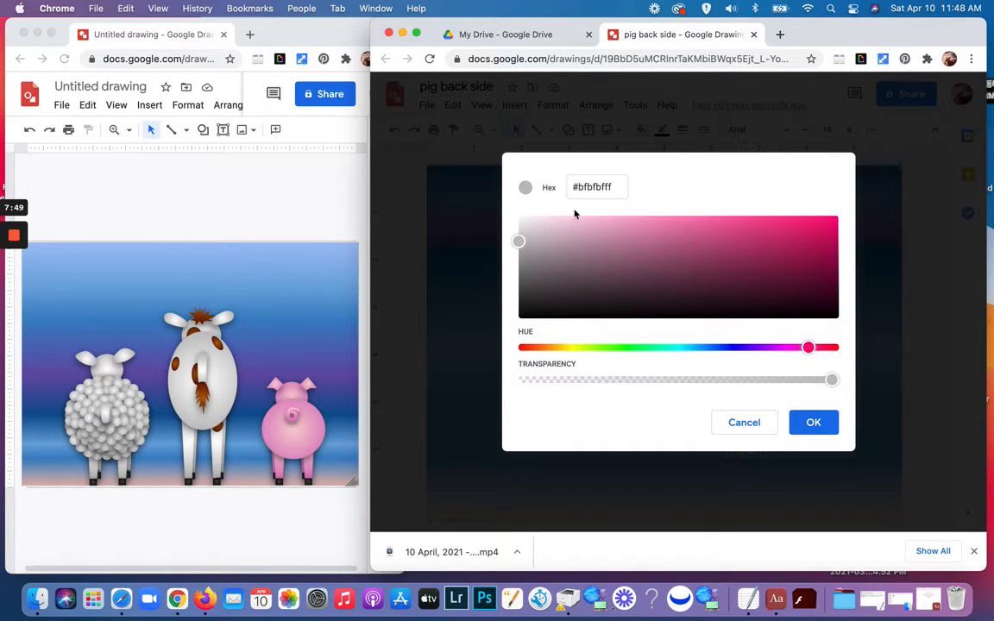
drag(517, 248, 564, 224)
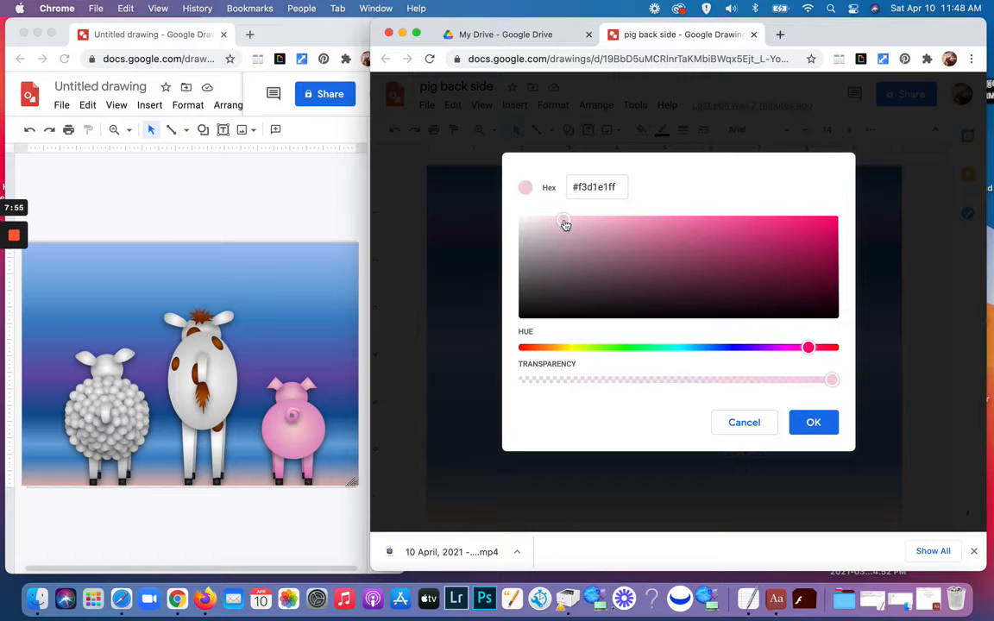
click(811, 422)
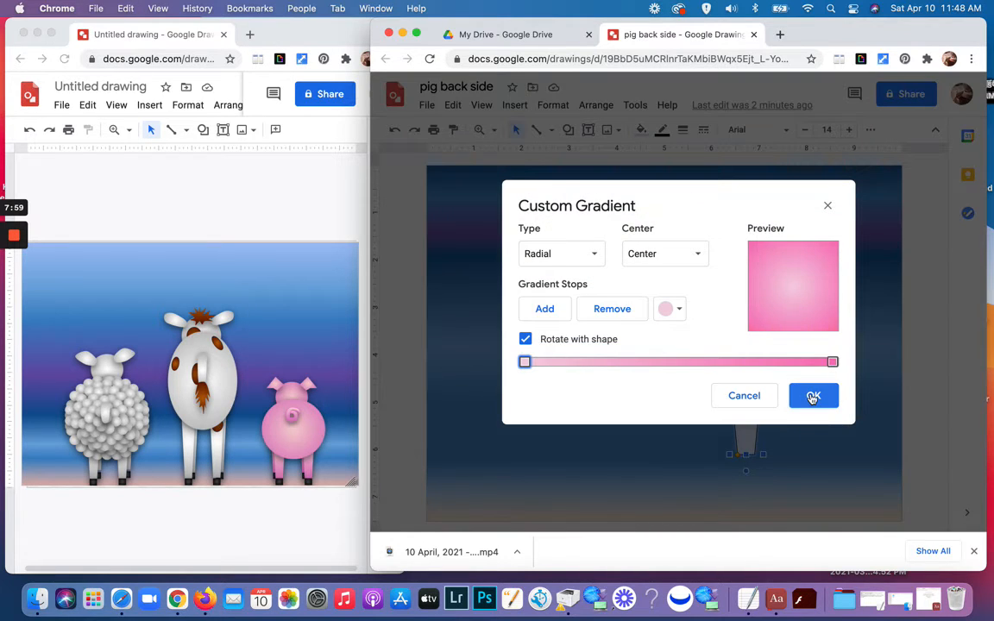
click(811, 397)
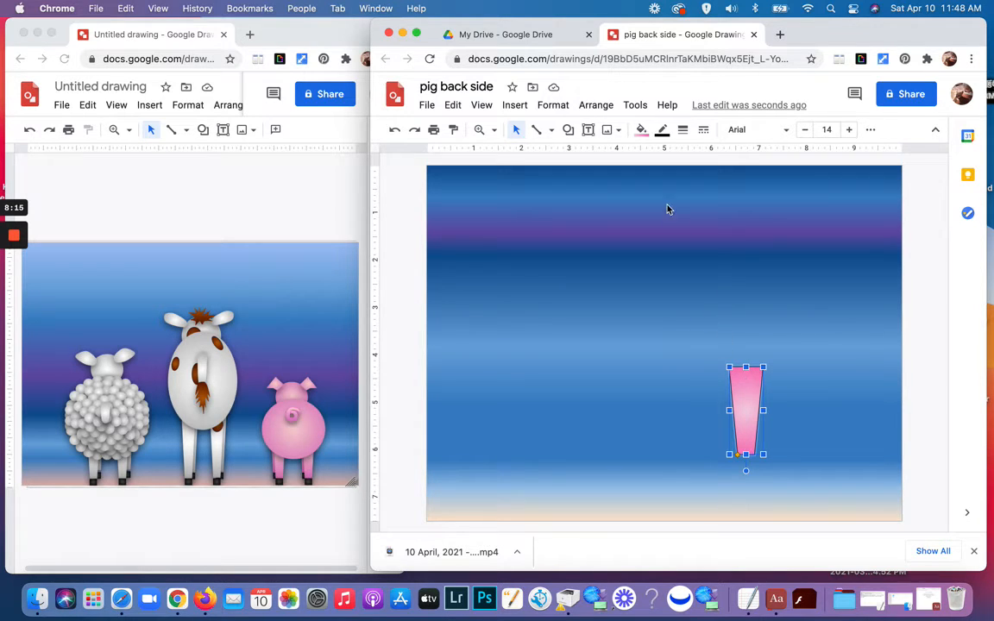
Step: Try a magenta border 2px thick on the trapezoid and undo both border changes
click(661, 134)
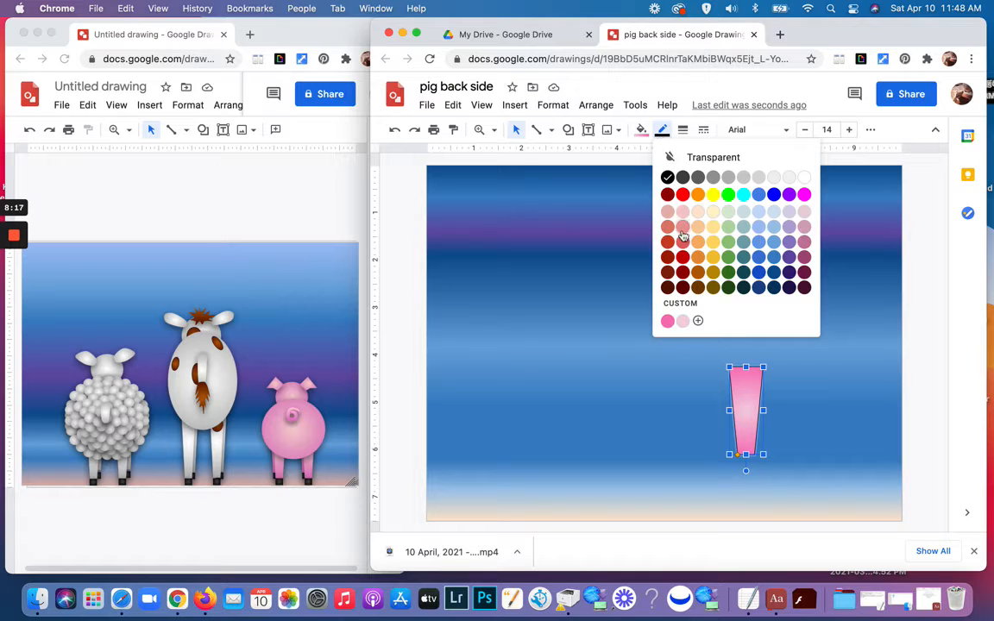
click(802, 195)
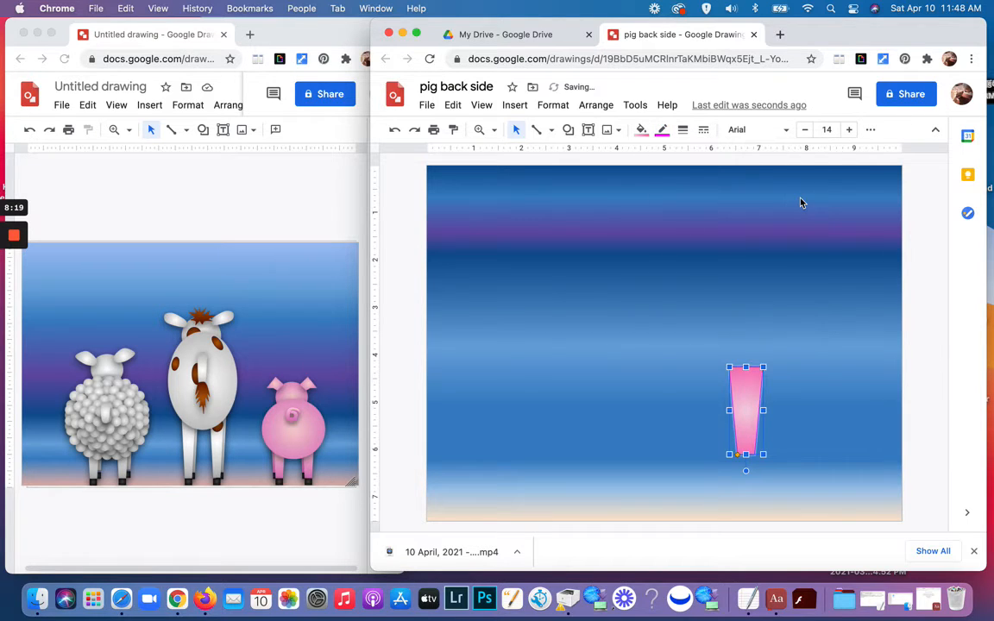
click(681, 131)
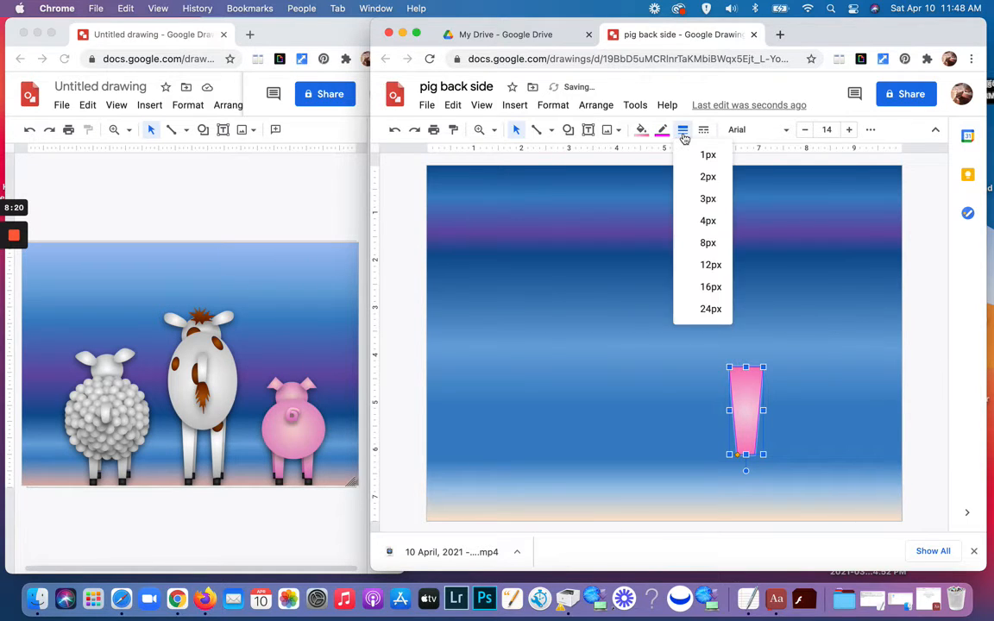
click(702, 179)
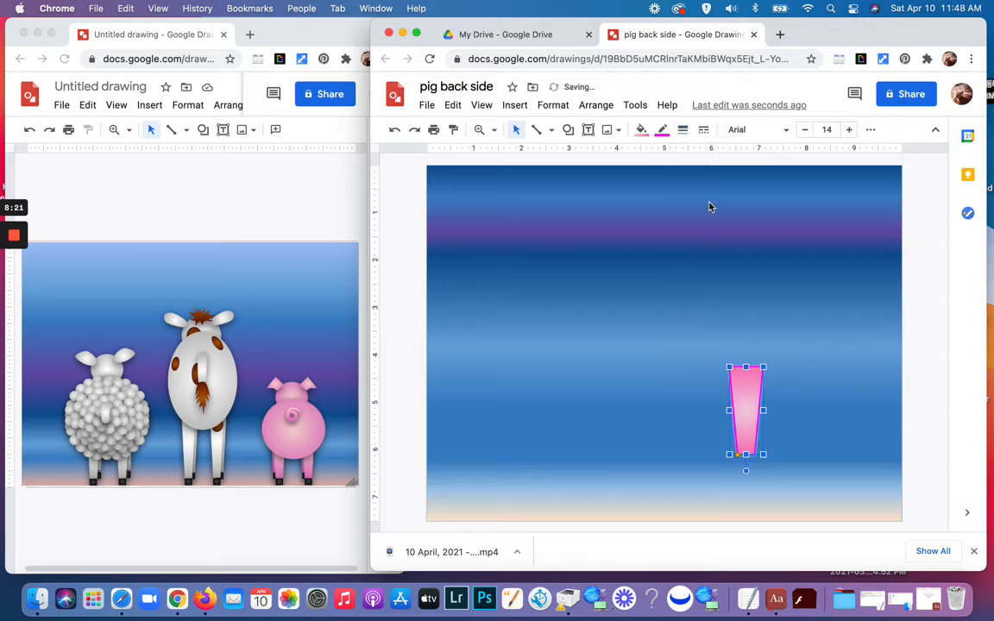
click(394, 130)
click(394, 130)
Step: Make the trapezoid's border transparent and move the shape up about 0.4 inch
click(662, 131)
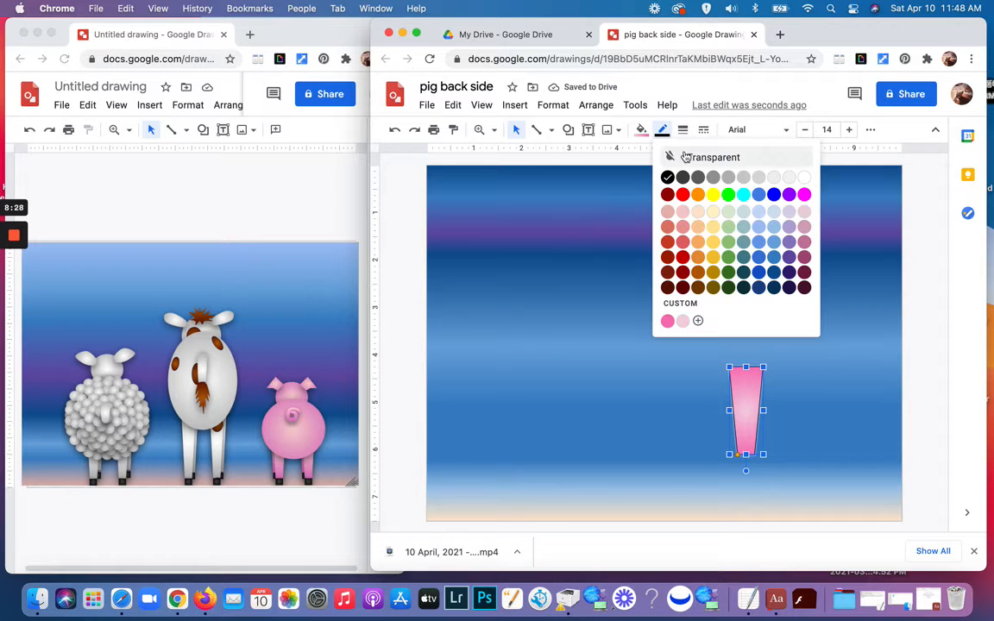
click(688, 157)
drag(757, 421, 757, 404)
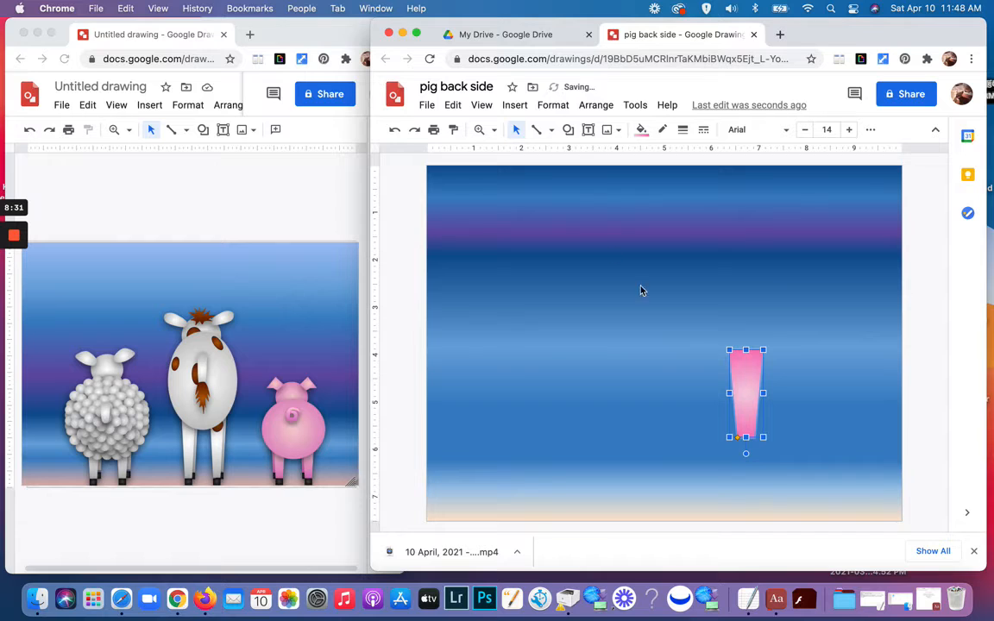
Step: Draw a small rectangle about 0.4 inch wide and 0.3 inch tall and centre it against the leg's narrow lower end
click(571, 132)
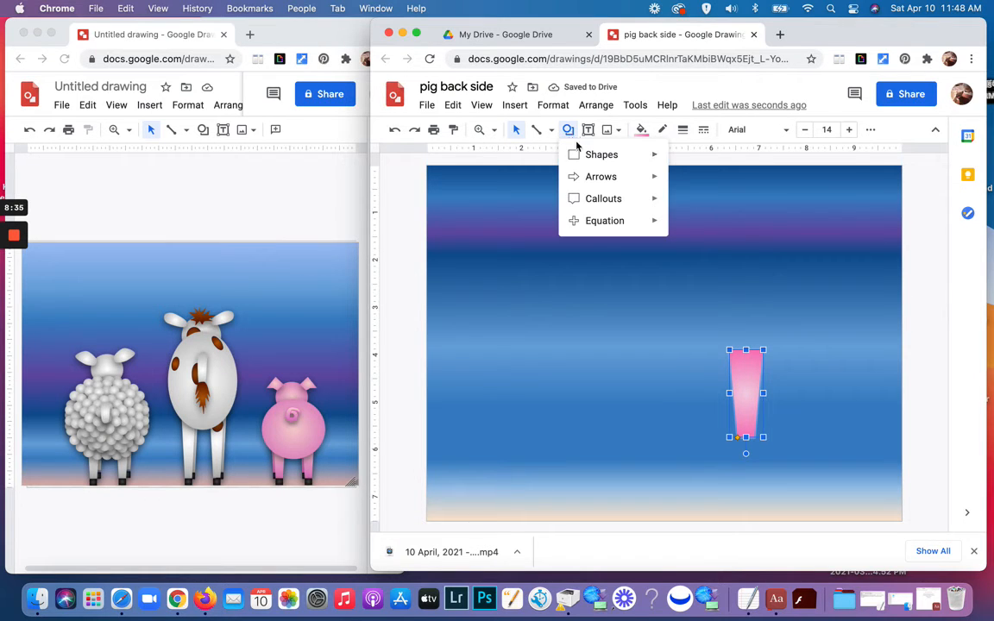
mouse_move(576, 155)
click(679, 163)
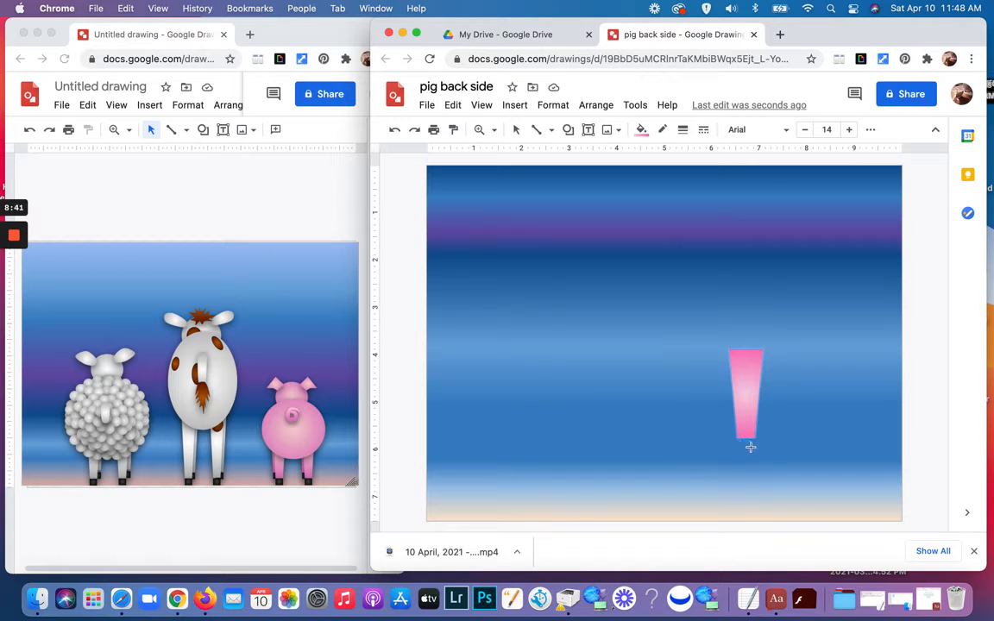
drag(757, 454, 736, 439)
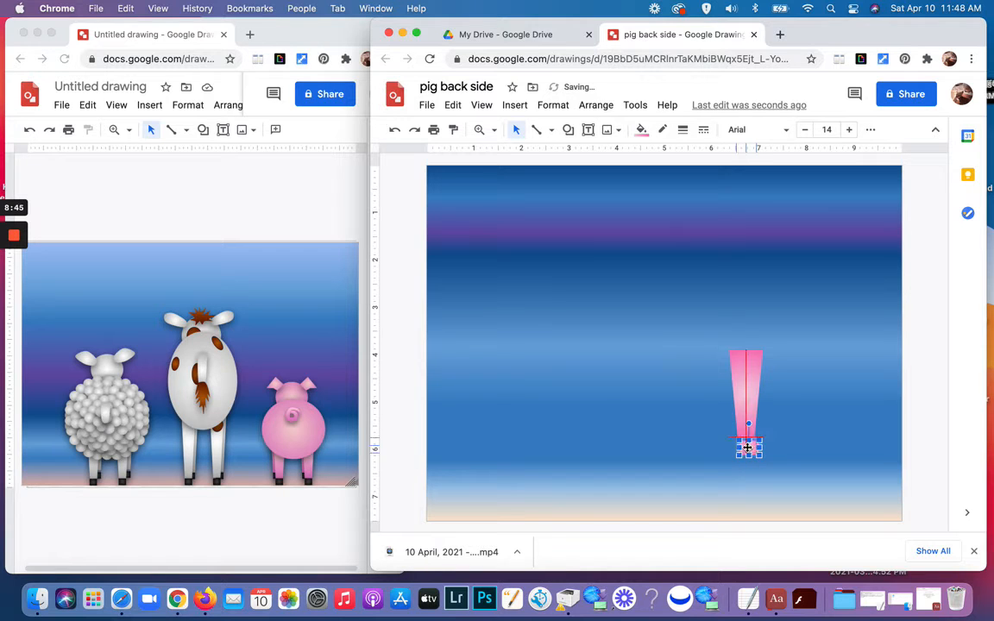
click(801, 425)
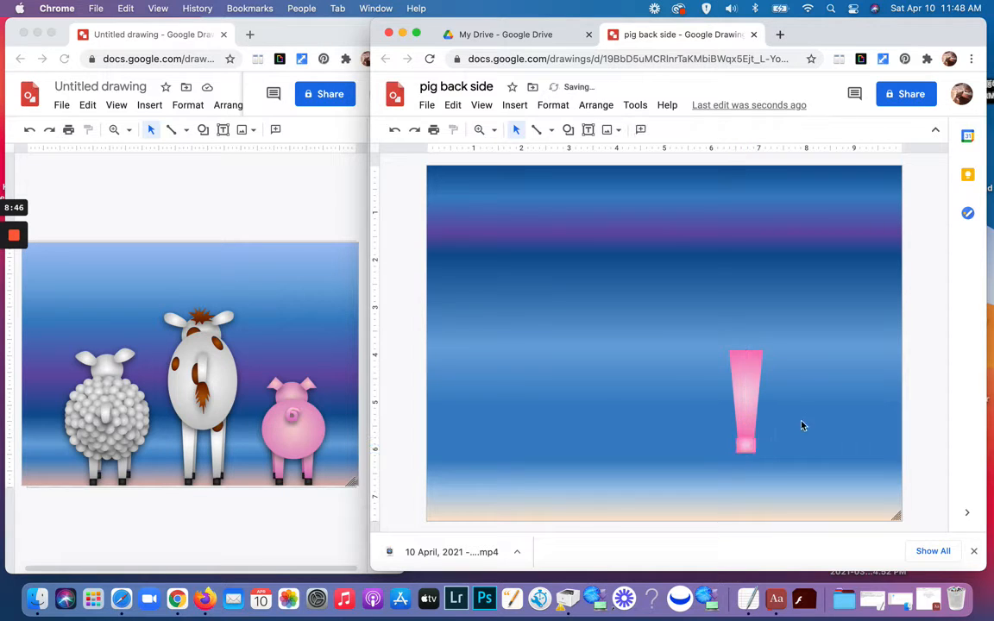
Step: Shrink the small rectangle to the width of the leg's narrow end and place it over the leg's tip
click(740, 444)
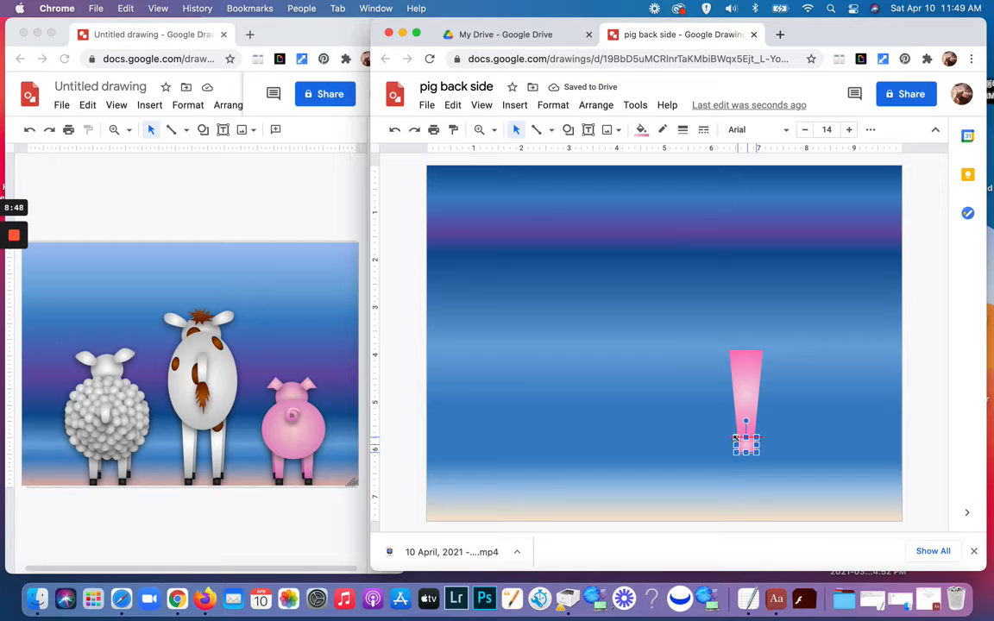
drag(735, 437, 747, 441)
click(792, 420)
click(810, 421)
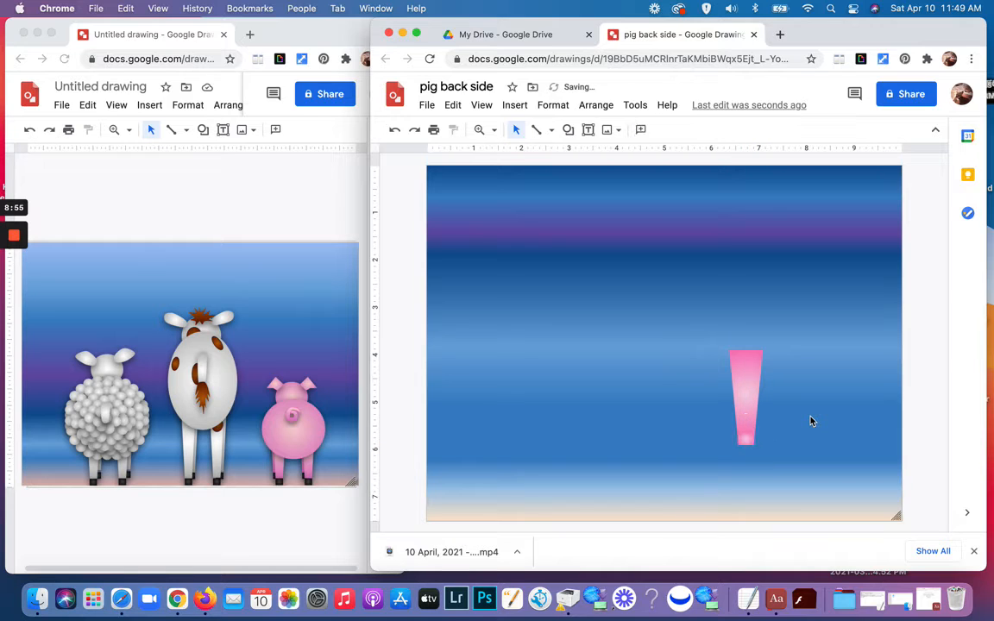
Step: Fill the small hoof rectangle with the darkest black preset from the second row of gradients
click(747, 442)
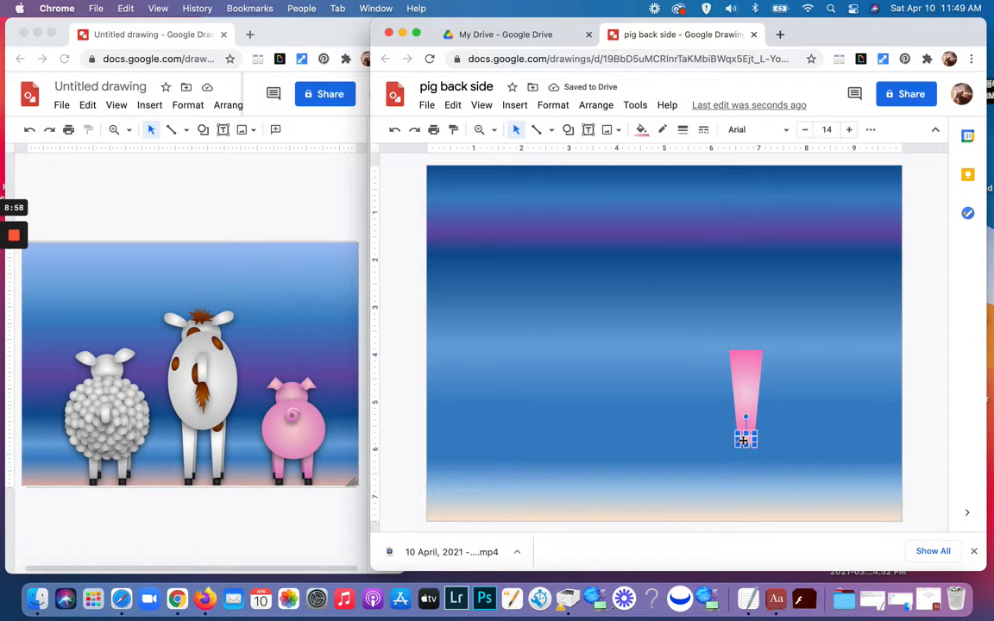
click(641, 130)
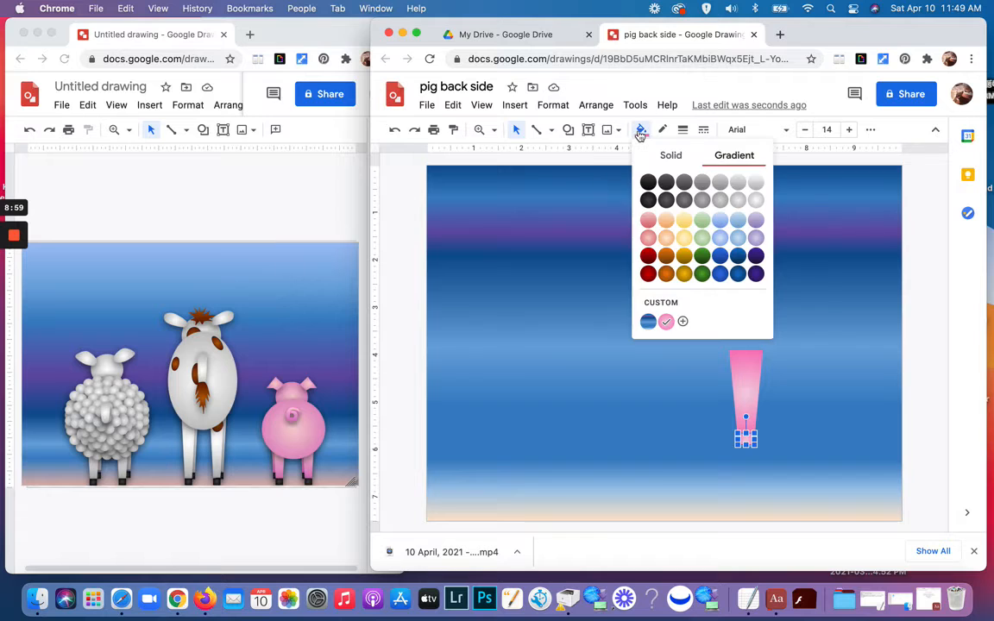
click(648, 201)
click(782, 378)
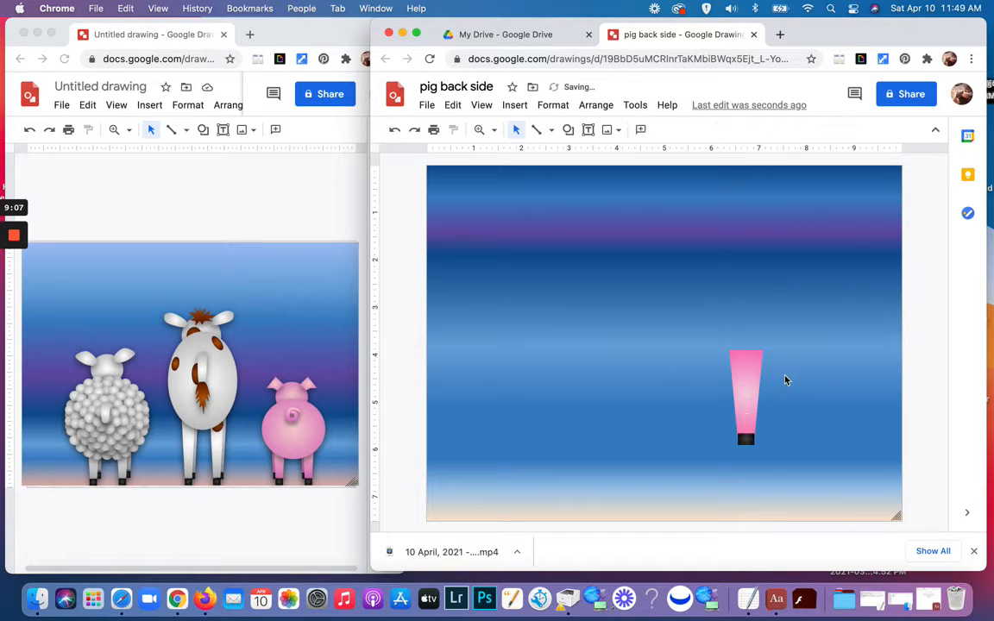
Step: Adjust the black hoof's width to cover the leg's lower end
click(747, 438)
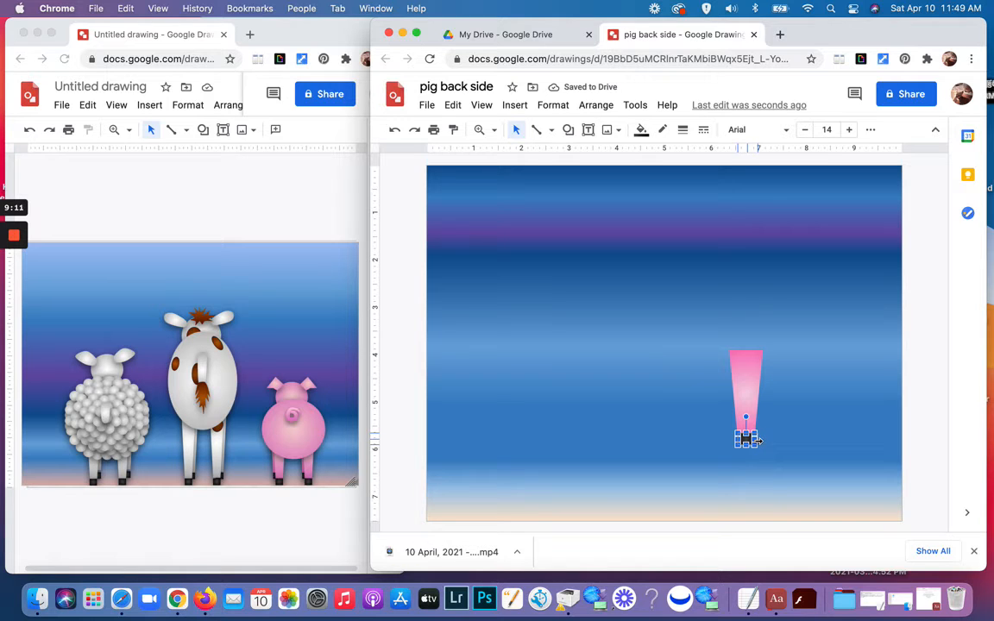
drag(759, 440, 748, 439)
click(772, 430)
click(751, 440)
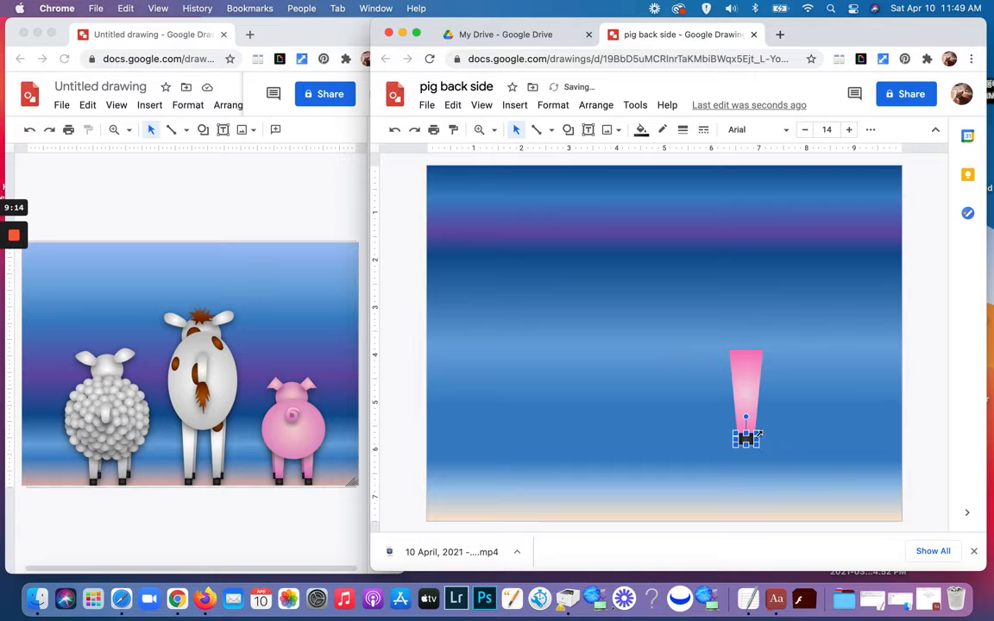
click(760, 446)
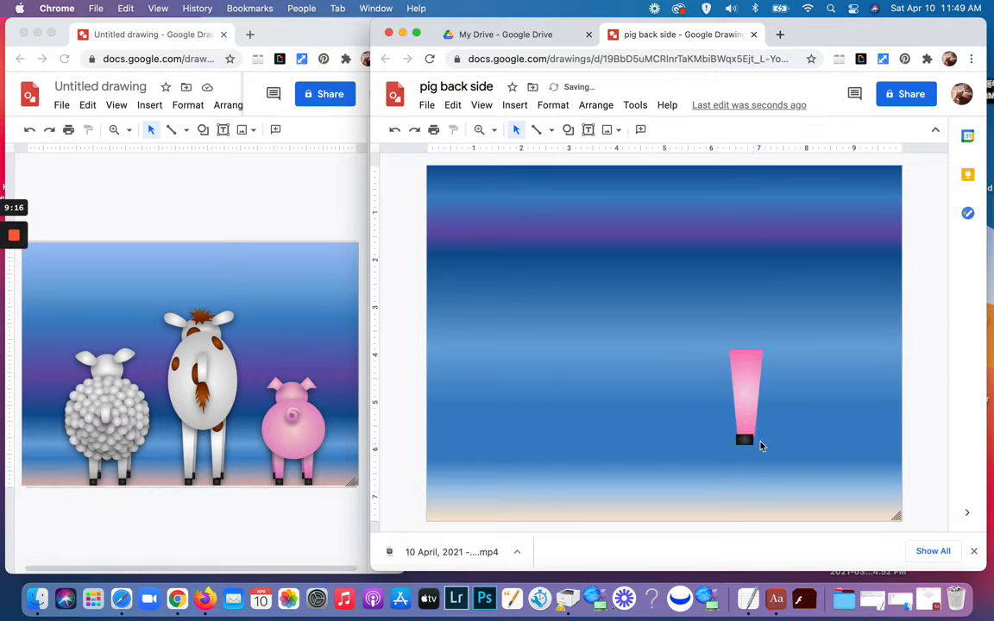
Step: Move the hoof down about 0.1 inch to sit directly beneath the leg and match its width to the leg's narrow end
click(745, 441)
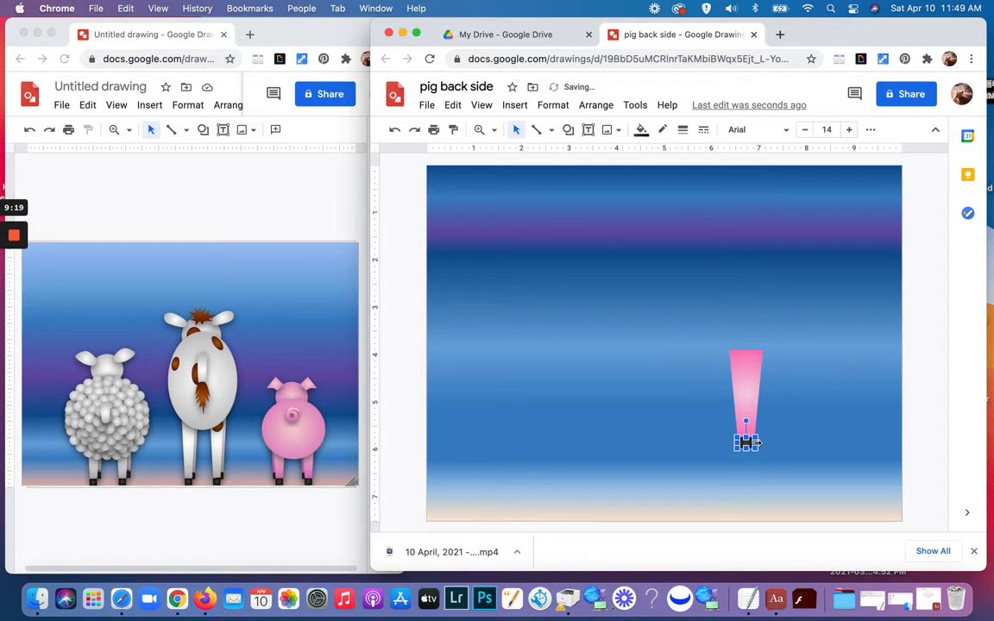
click(765, 444)
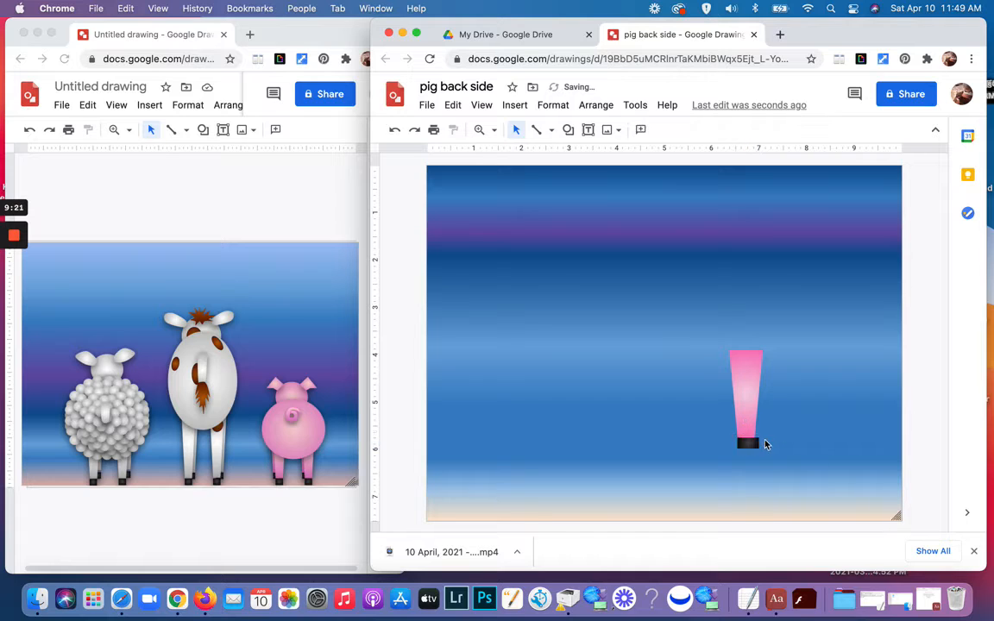
click(751, 445)
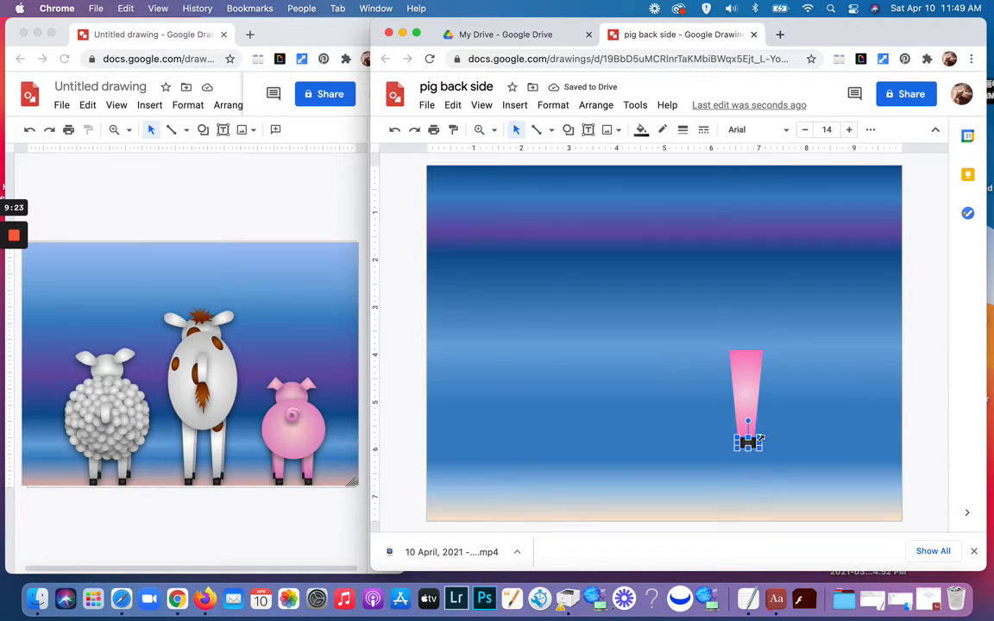
drag(759, 439, 757, 442)
click(791, 420)
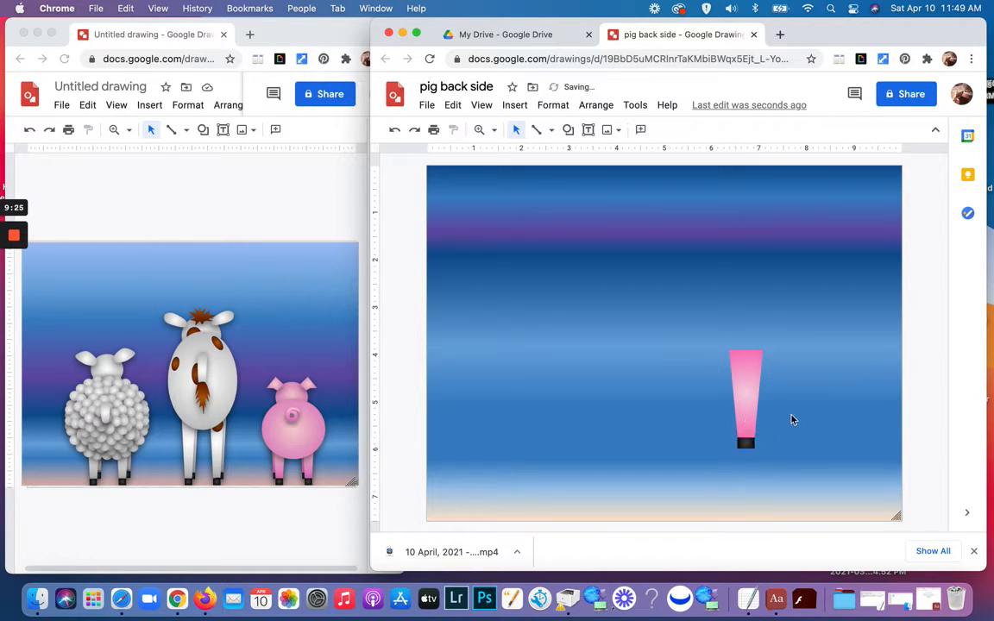
click(747, 447)
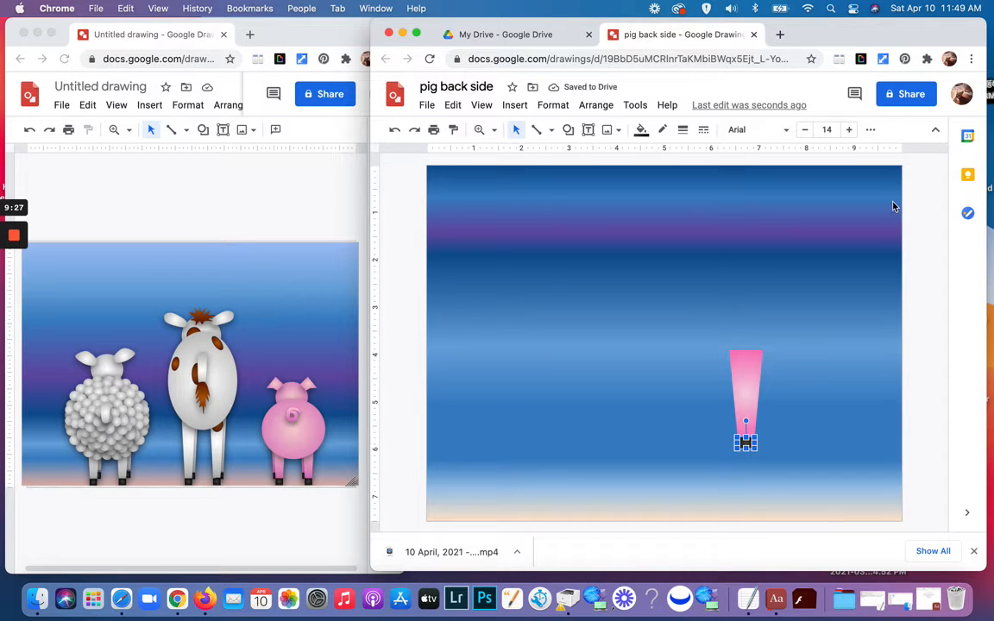
click(679, 325)
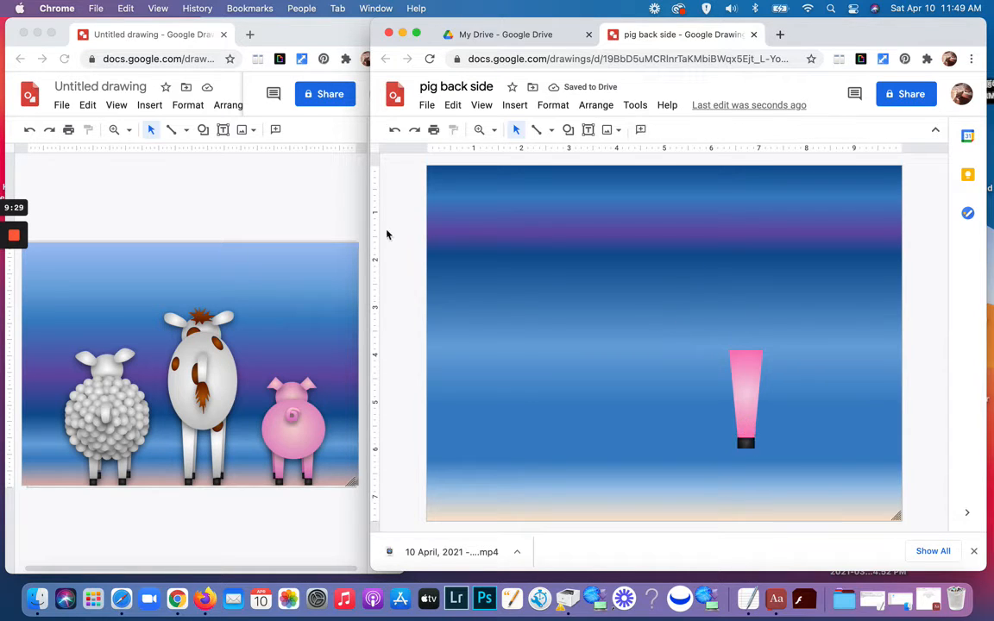
Step: Turn off snapping to guides
click(481, 106)
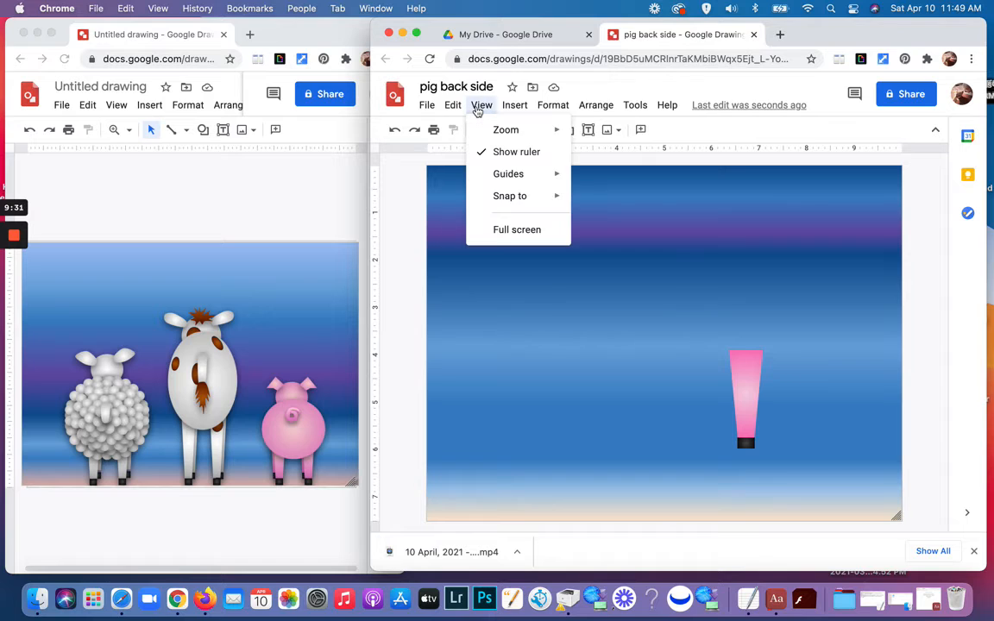
mouse_move(495, 143)
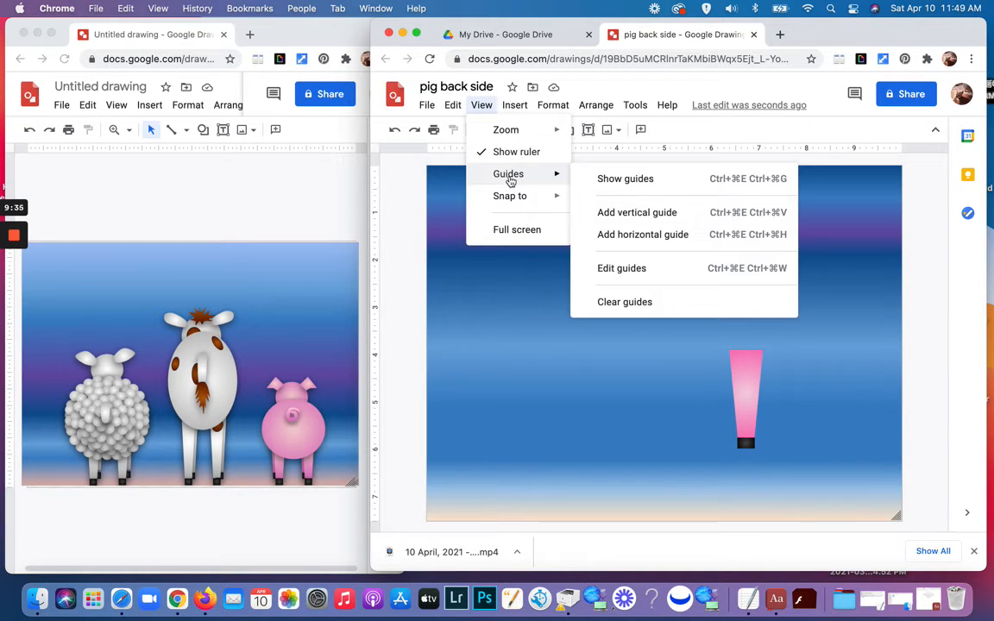
mouse_move(513, 201)
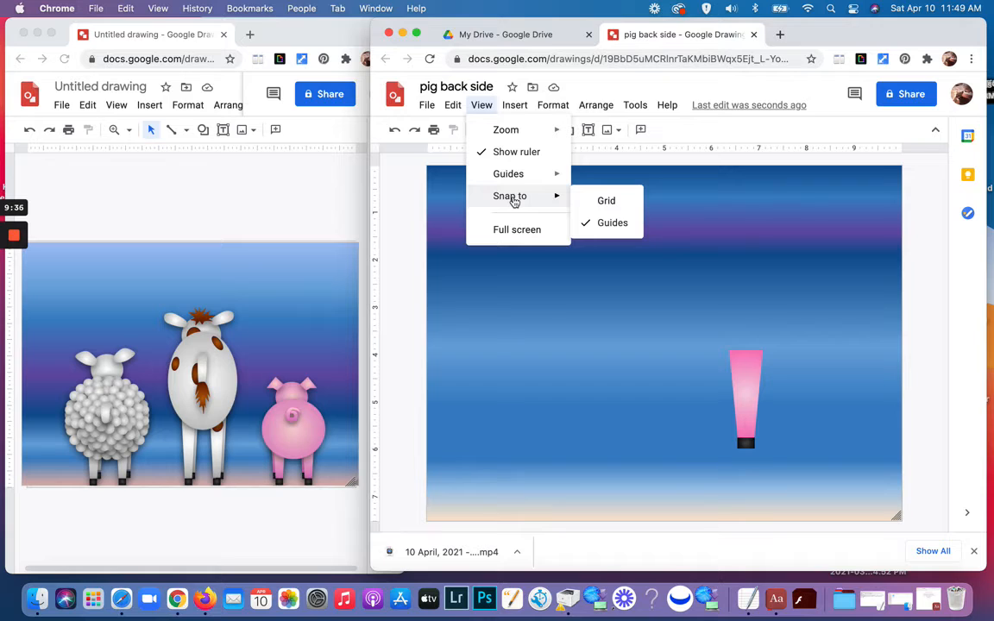
click(605, 224)
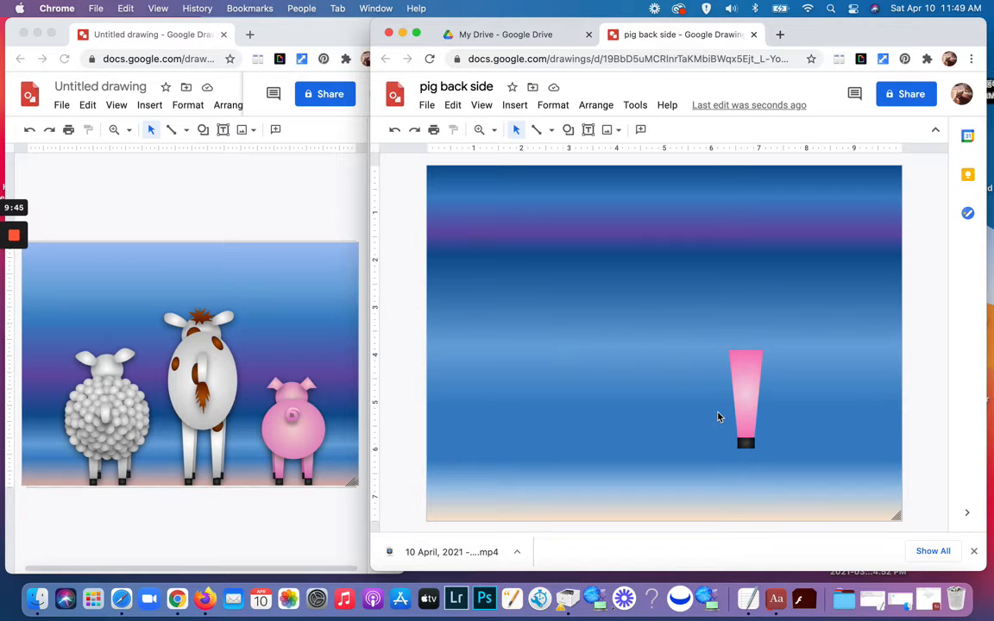
Step: Change the end stop of the leg's radial gradient to a slightly lighter custom pink and apply it
click(747, 375)
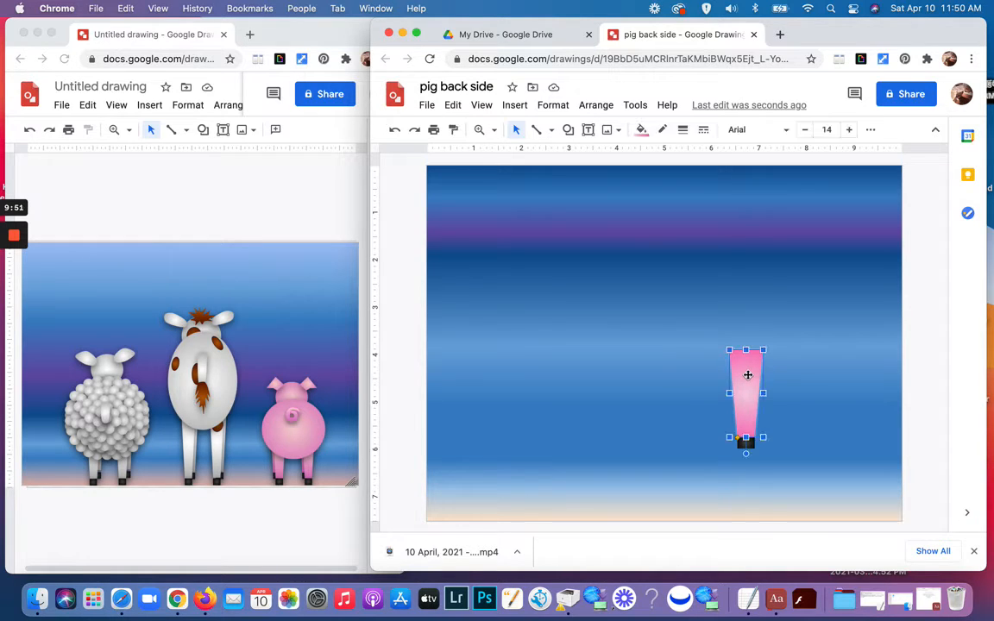
click(640, 129)
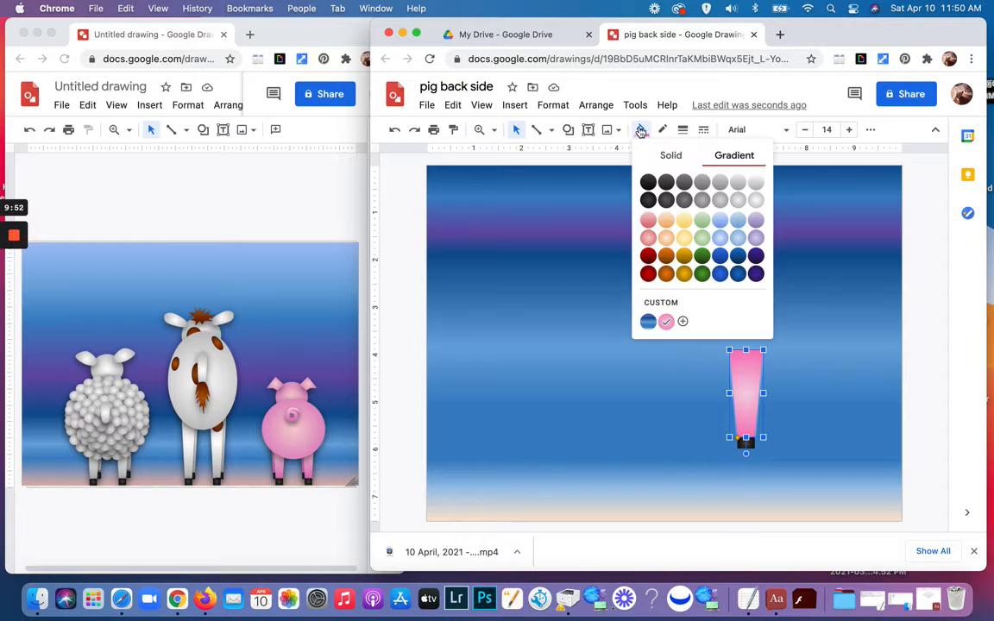
click(666, 324)
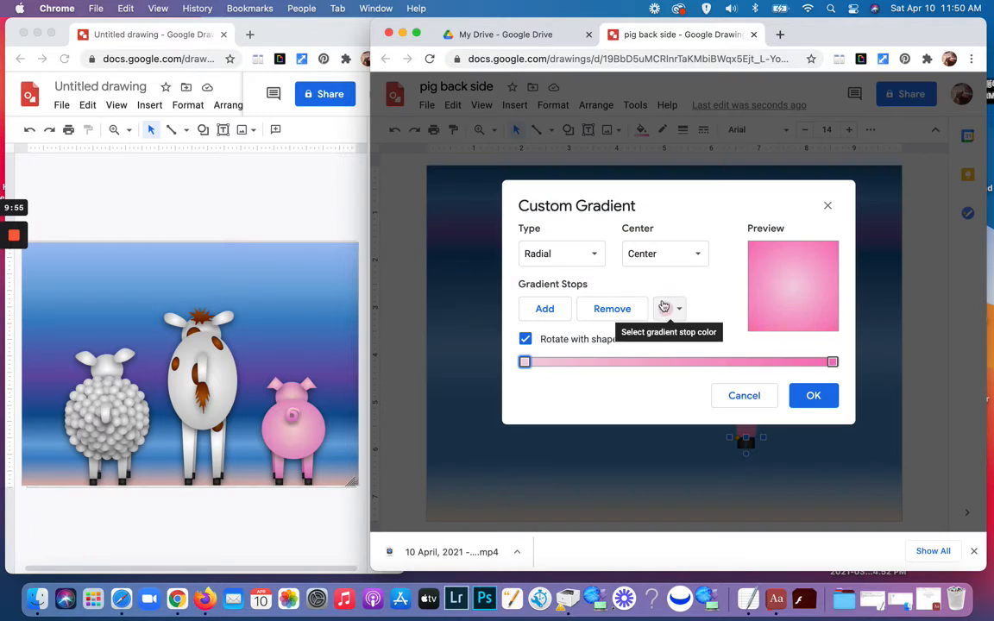
click(831, 362)
click(832, 362)
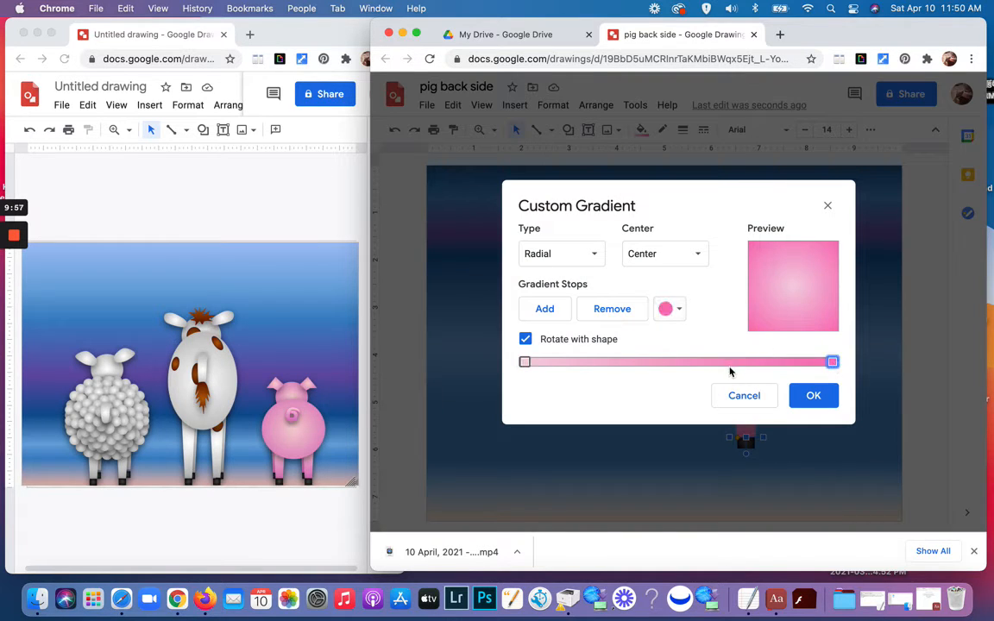
click(677, 309)
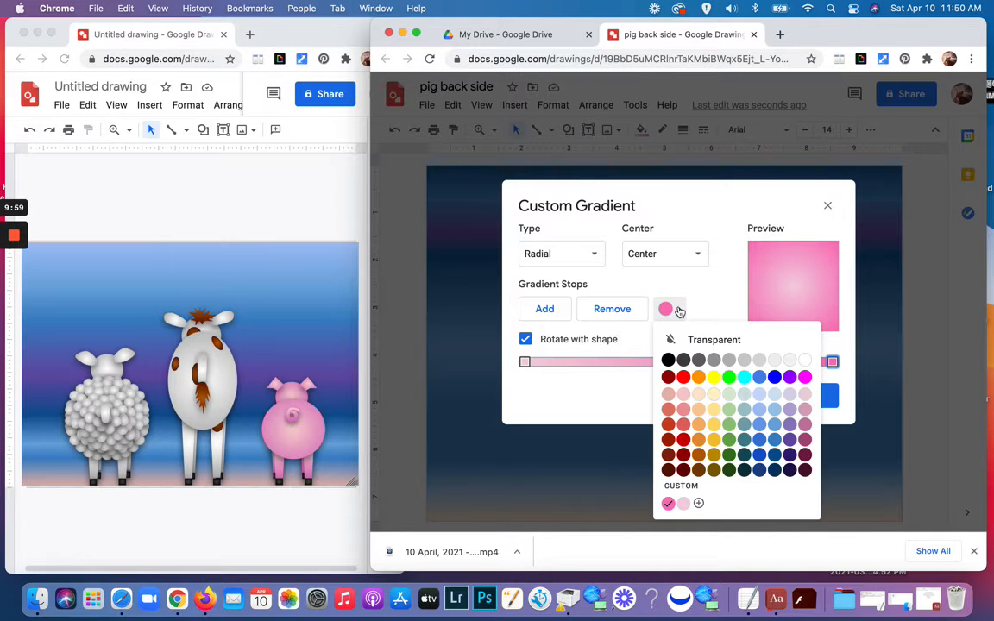
click(684, 490)
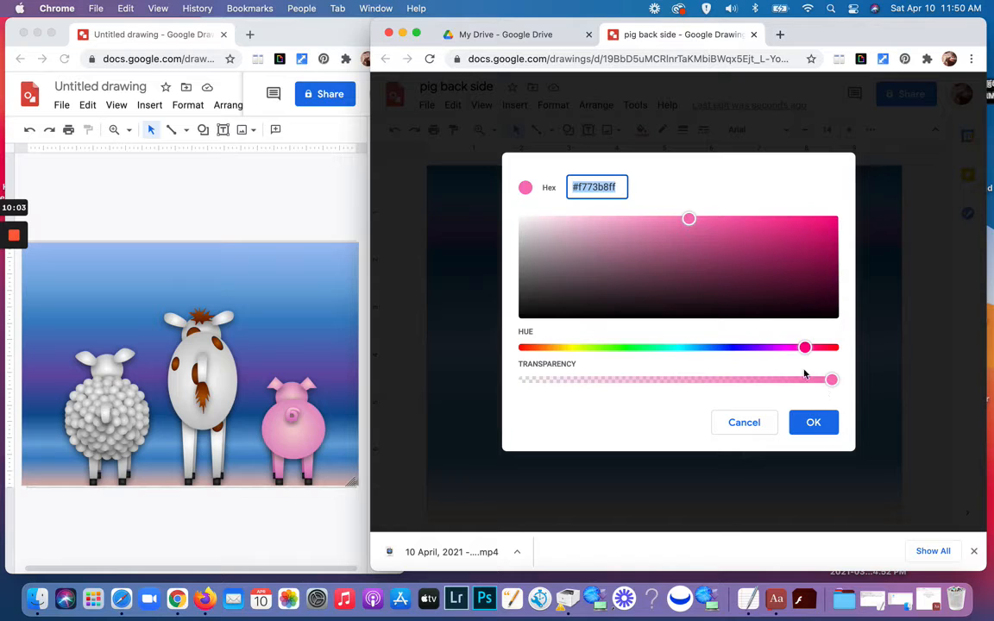
drag(692, 223, 678, 222)
click(815, 423)
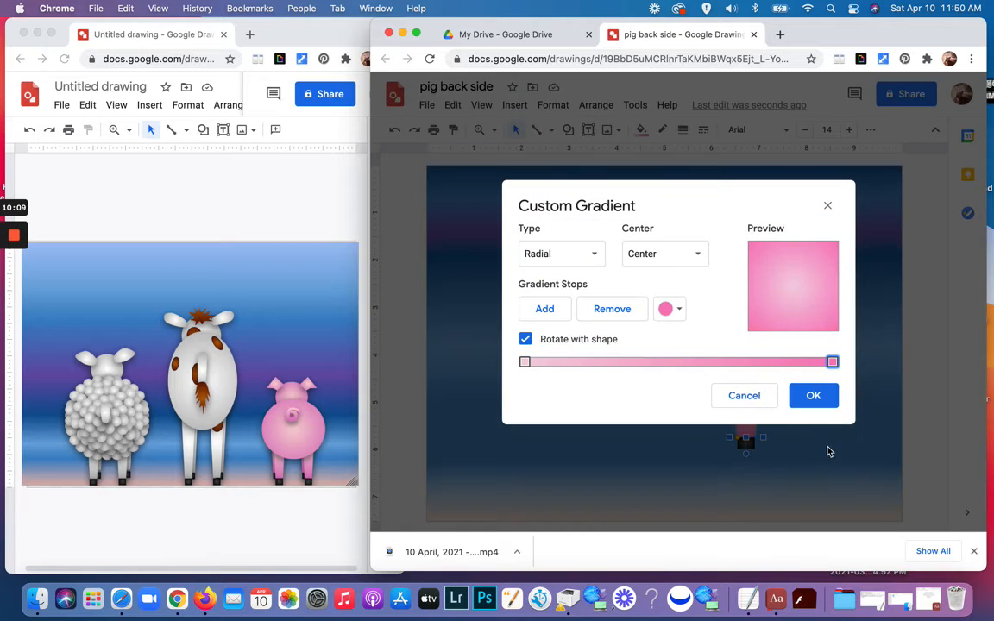
click(814, 397)
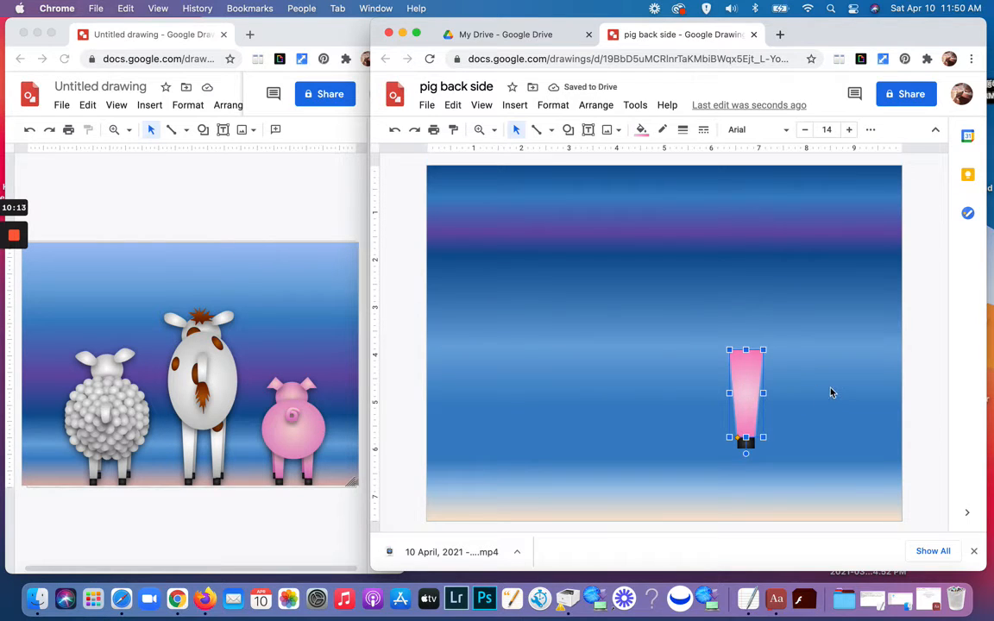
click(830, 392)
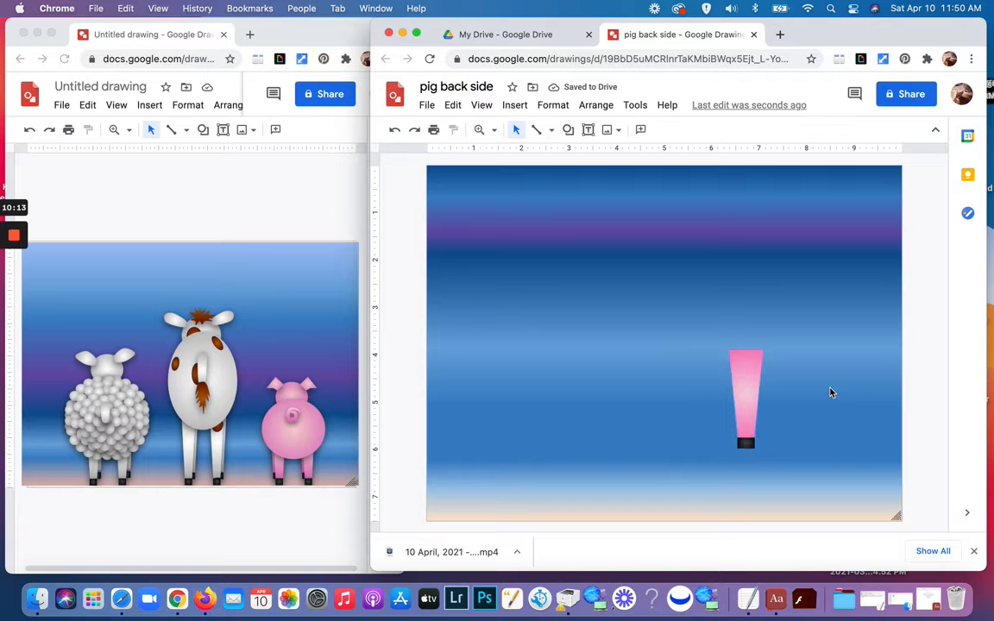
Step: Group the leg with its hoof and move the group so the hoof rests on the canvas's lower edge, below the 7-inch mark
click(750, 377)
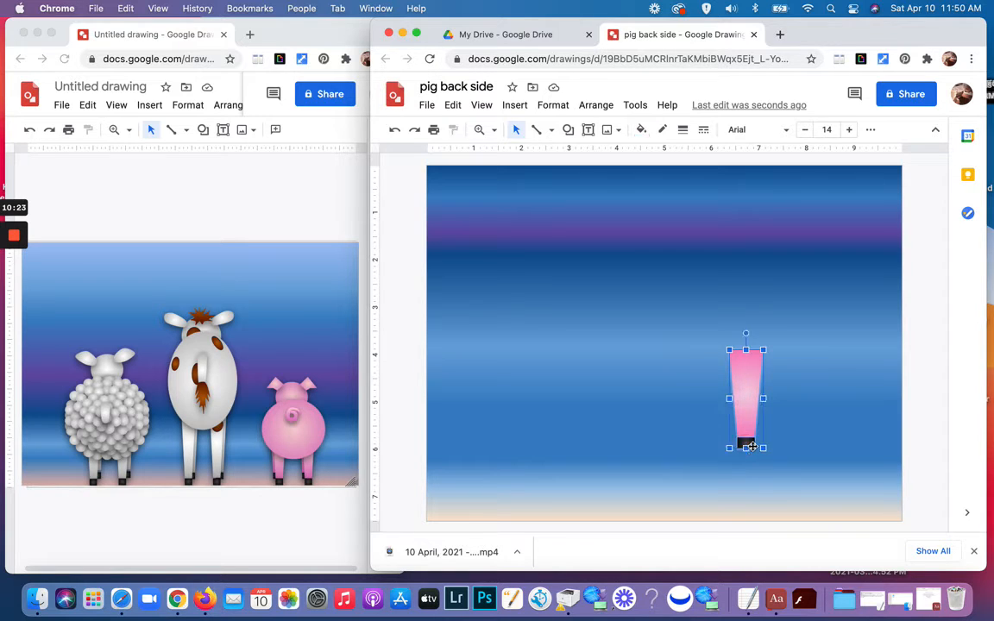
click(593, 105)
click(603, 274)
drag(745, 386, 779, 460)
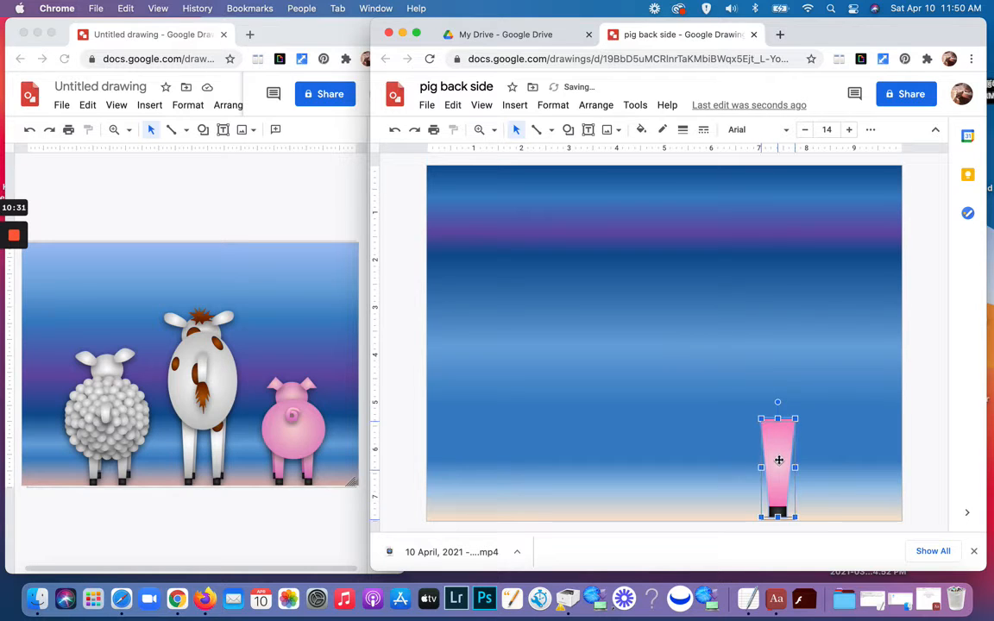
click(778, 365)
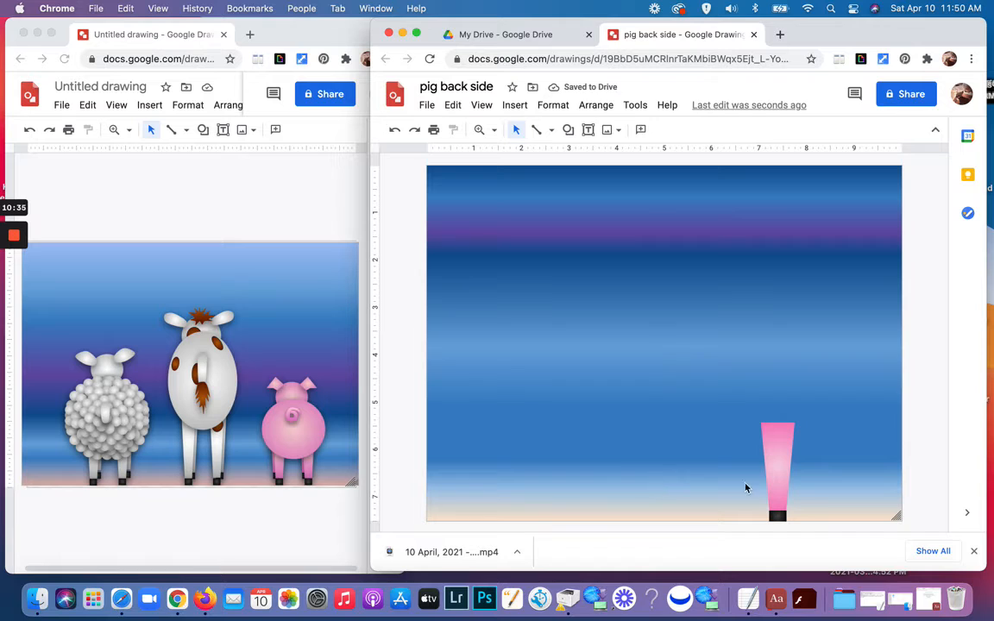
Step: Duplicate the leg group and place the copy level with the original, about 1.6 inches to its left
click(778, 466)
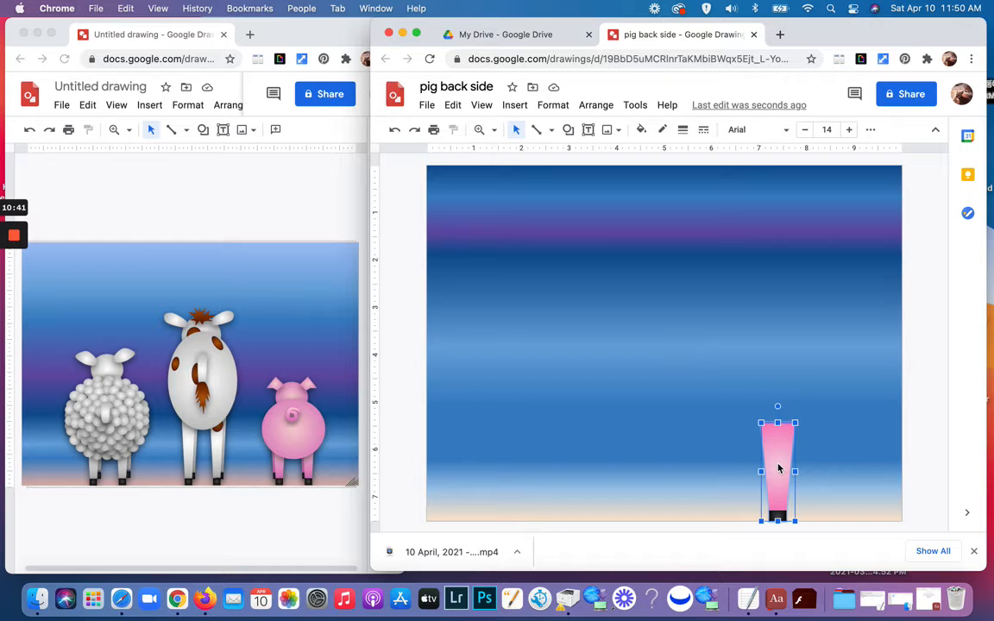
key(super+d)
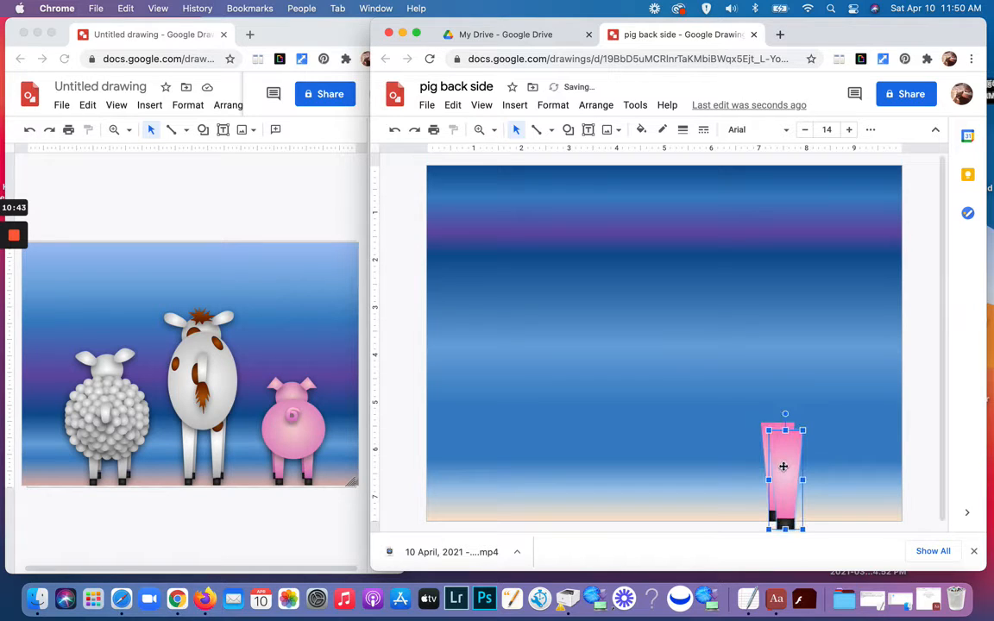
drag(779, 467, 699, 463)
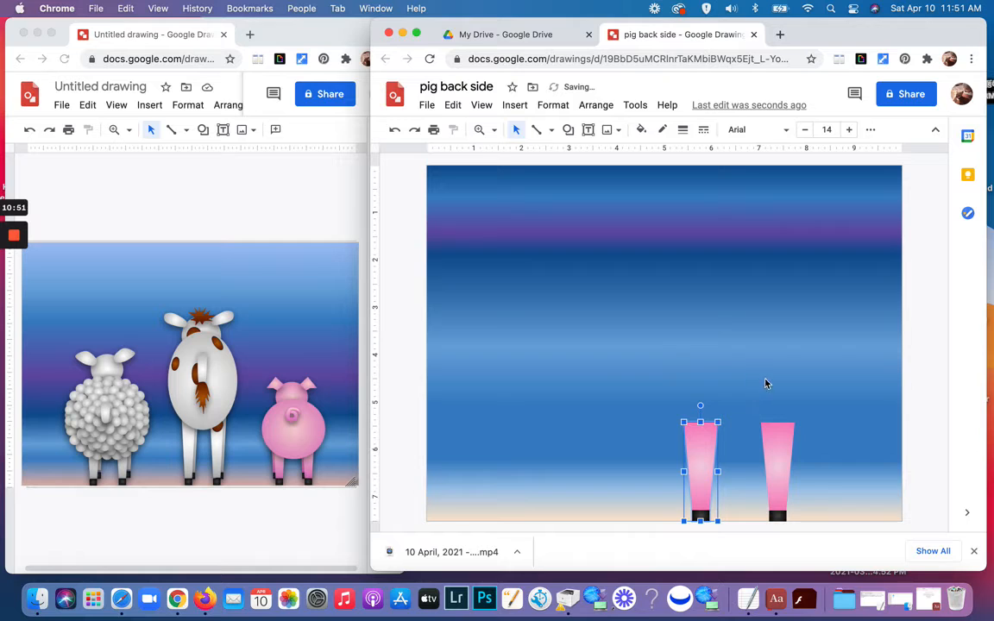
click(765, 383)
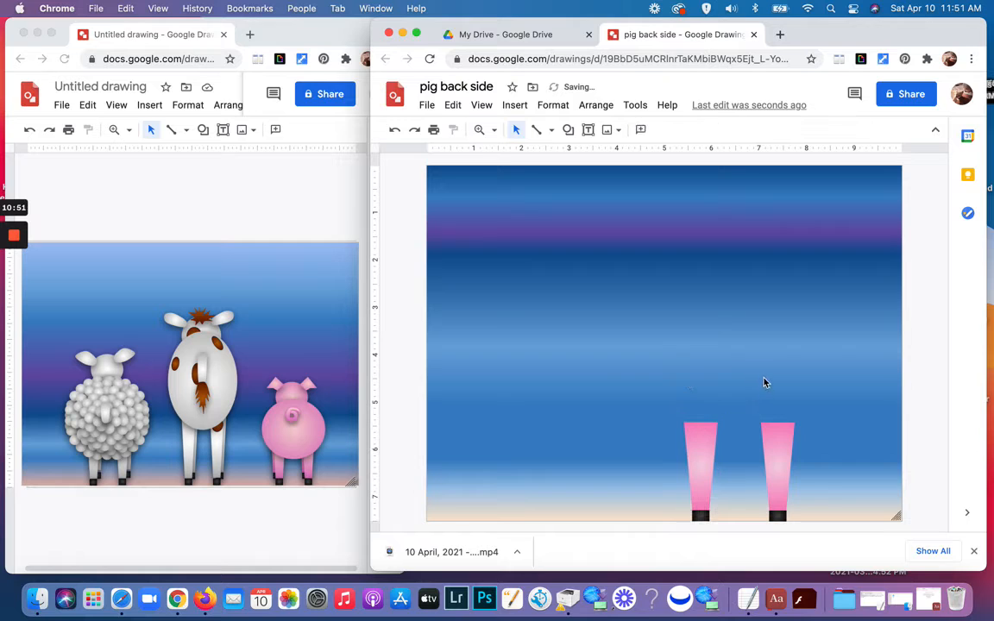
Step: Group the two pink legs and move the group up about 0.4 inches from the canvas's lower edge
click(781, 478)
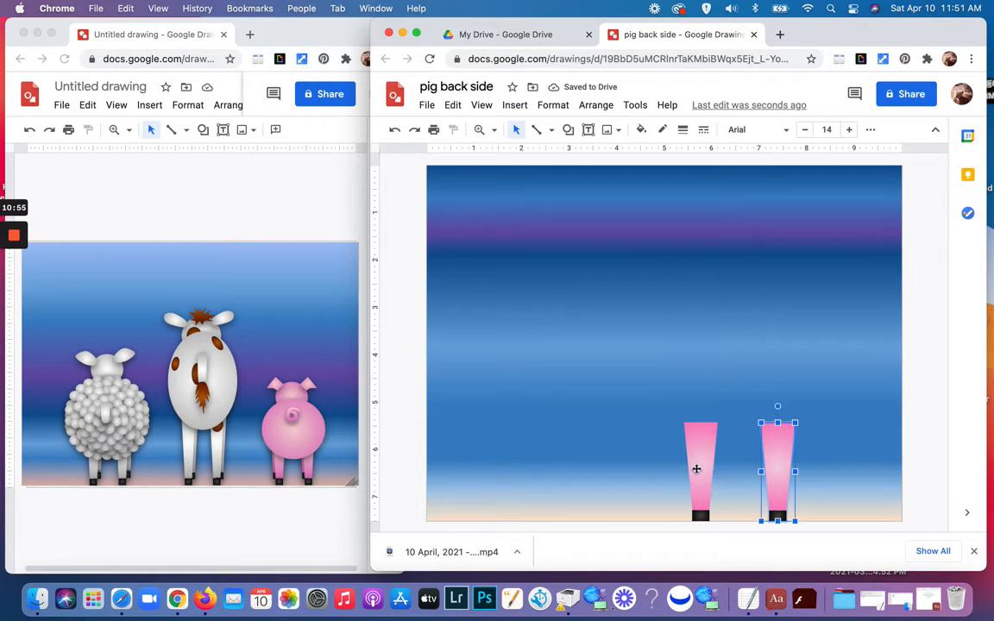
shift+click(701, 462)
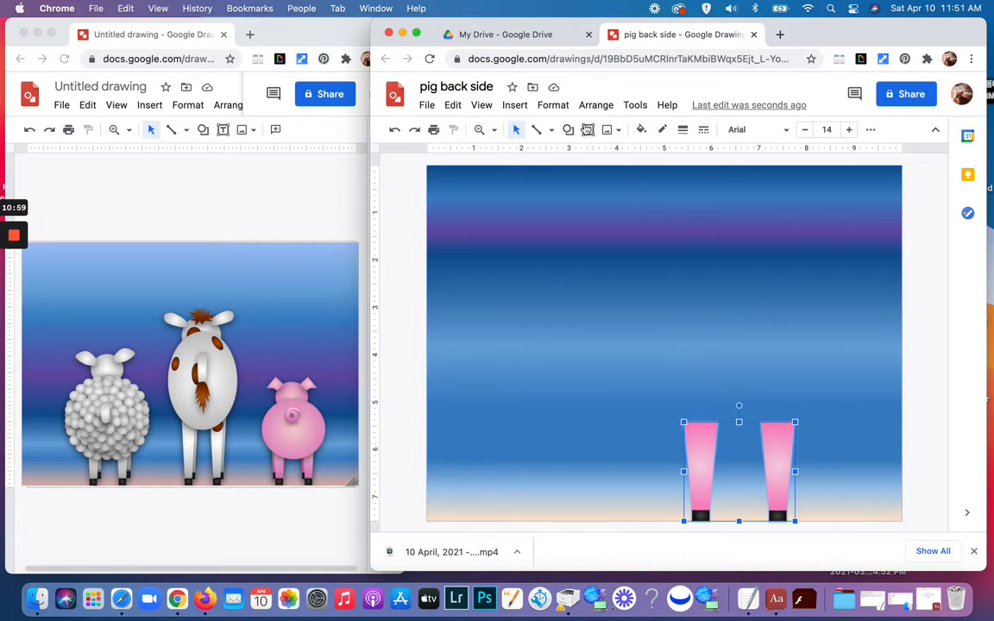
click(595, 105)
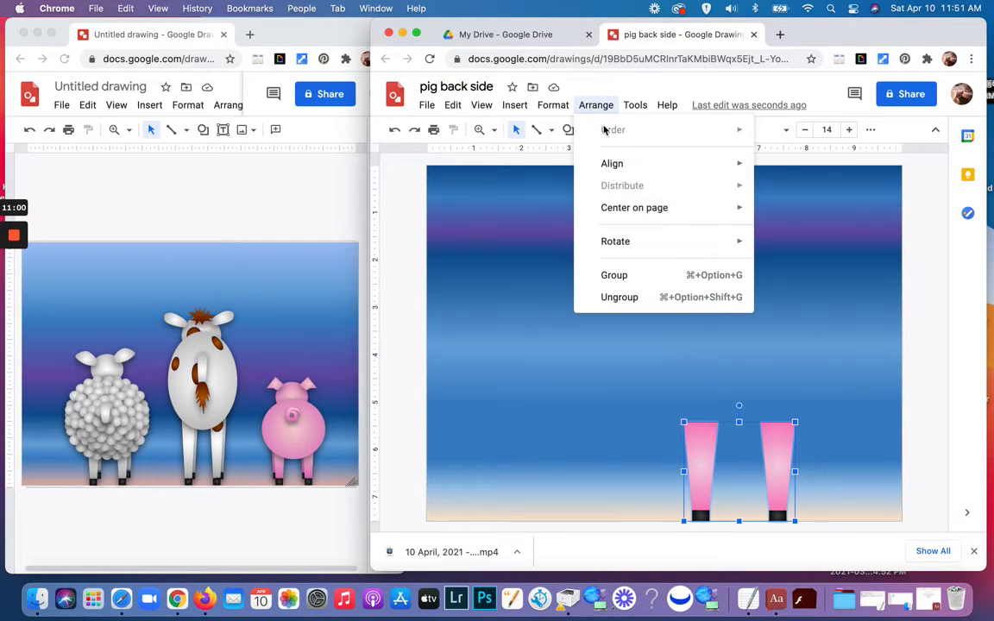
click(608, 275)
drag(701, 446, 703, 431)
click(703, 431)
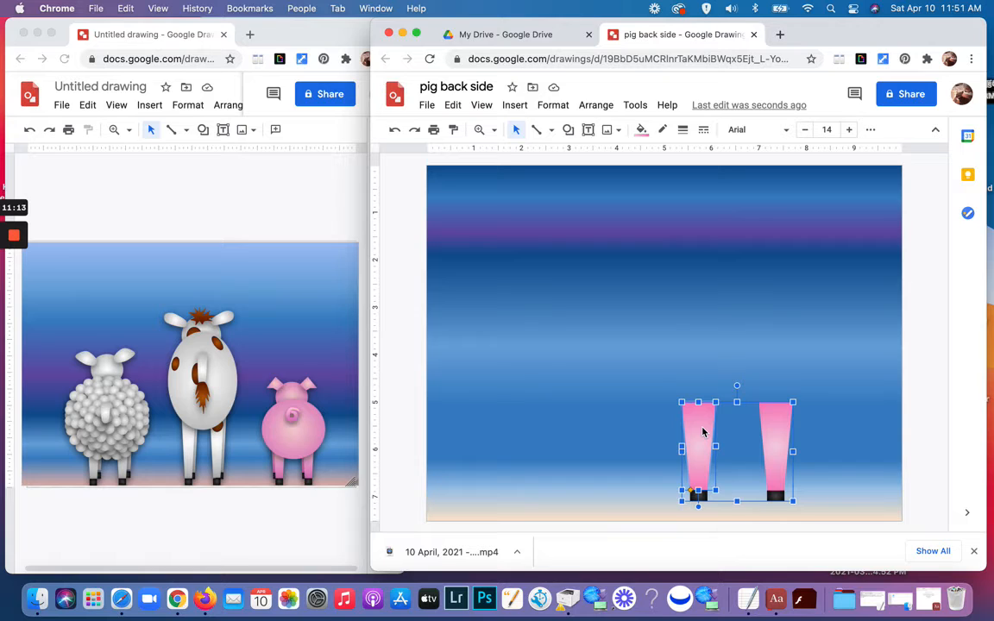
key(ctrl+d)
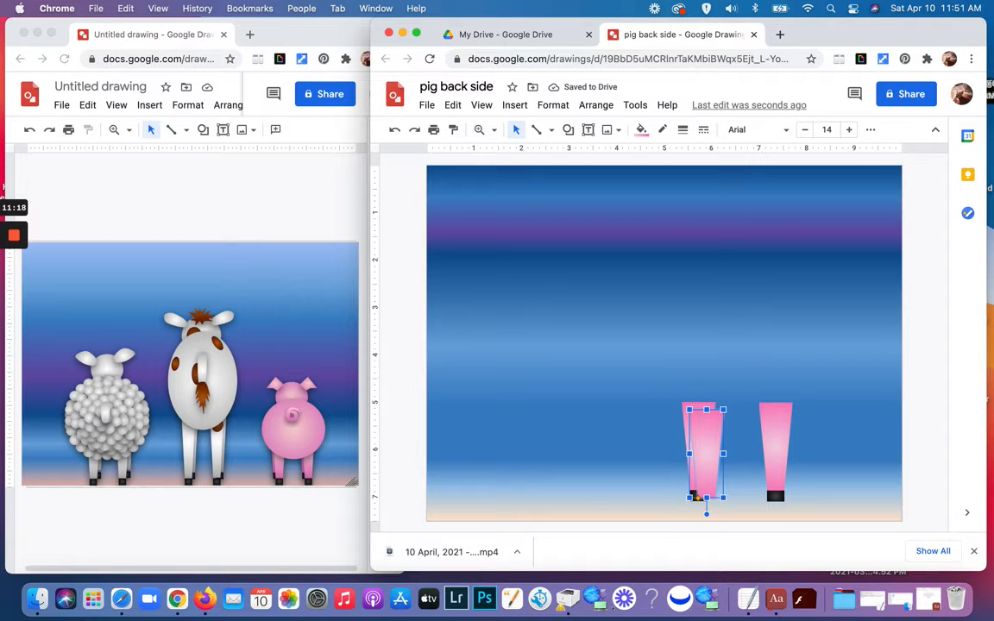
key(Delete)
Step: Duplicate the grouped pair of legs, leaving the copy in front, offset slightly down and to the right
key(super+a)
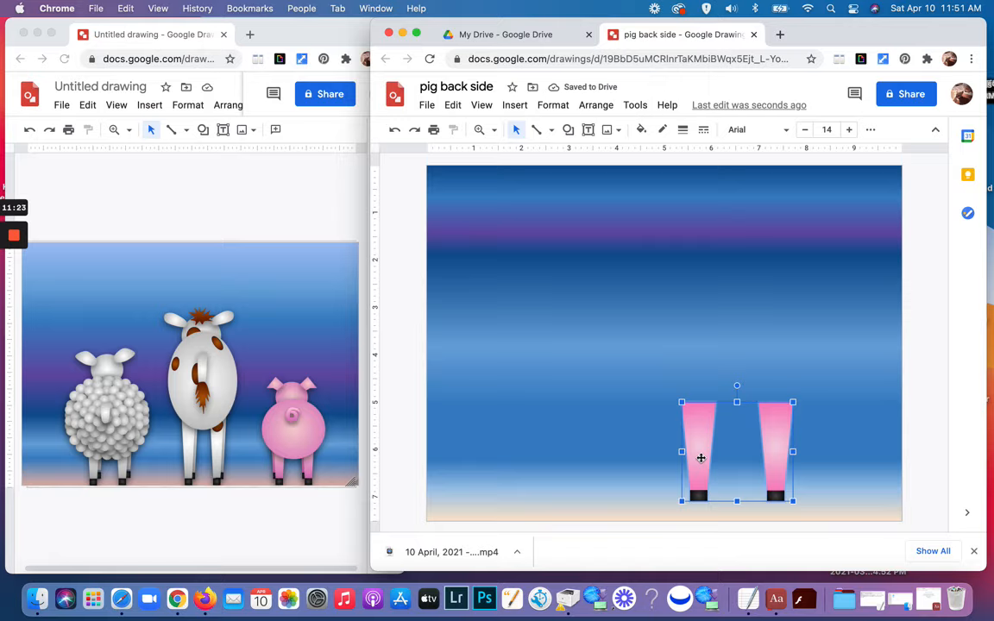
key(super+d)
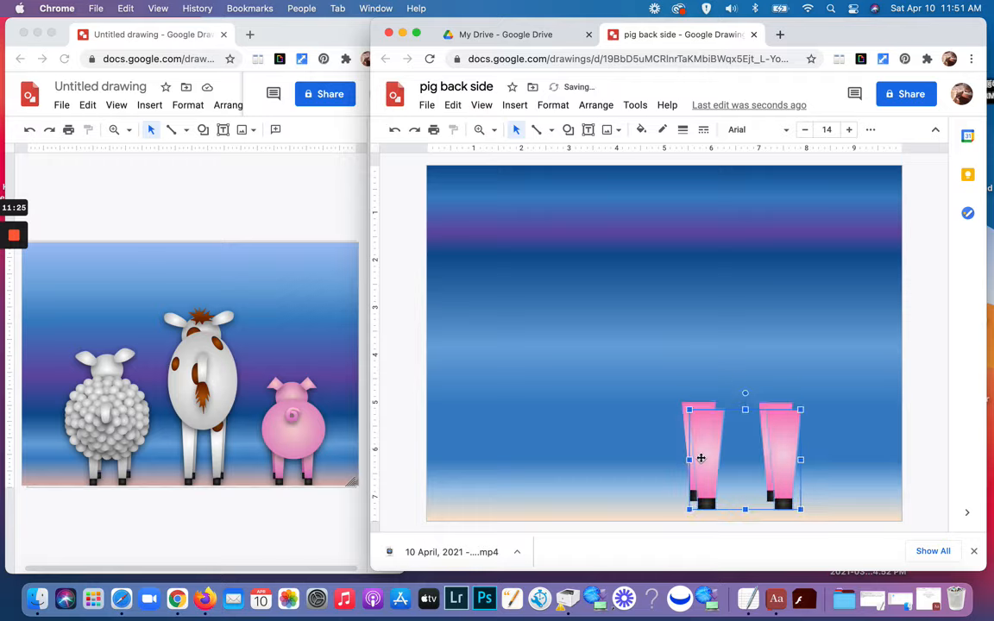
click(792, 374)
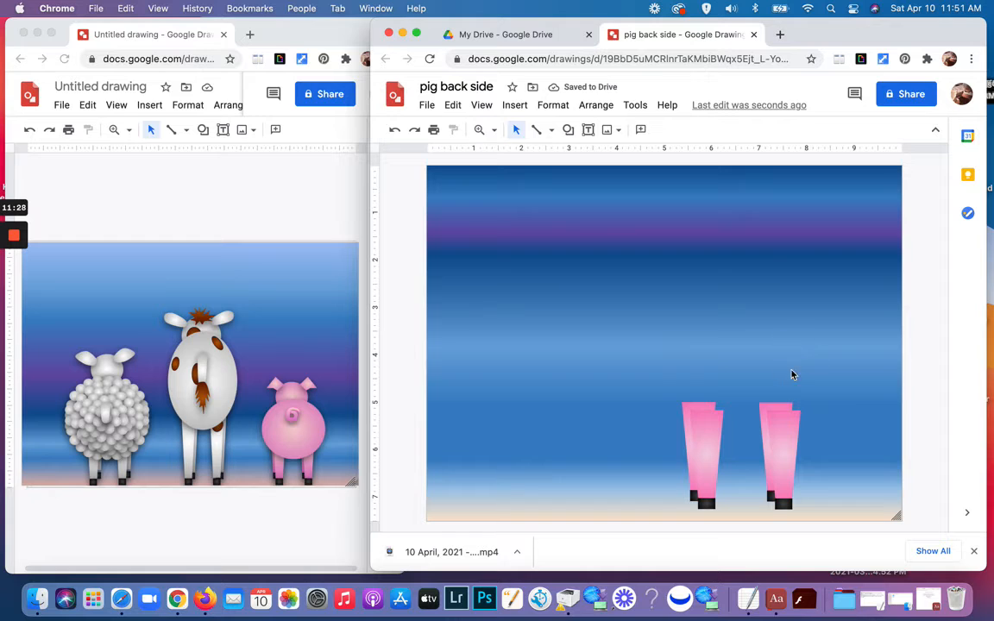
Step: Shrink the back pair of legs slightly from its lower-left corner and move the front pair slightly down
click(690, 450)
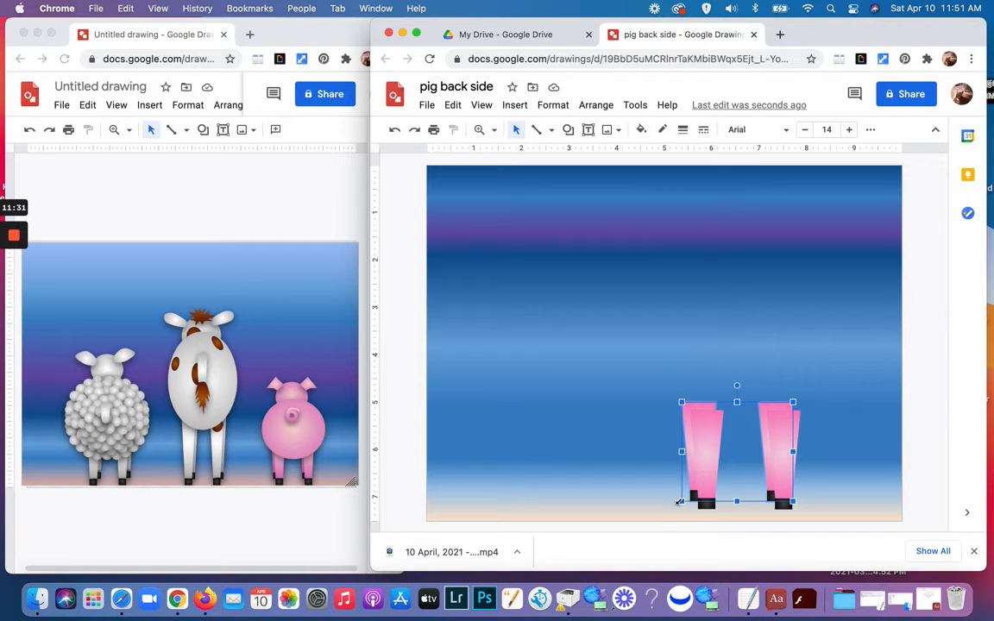
drag(682, 502, 686, 498)
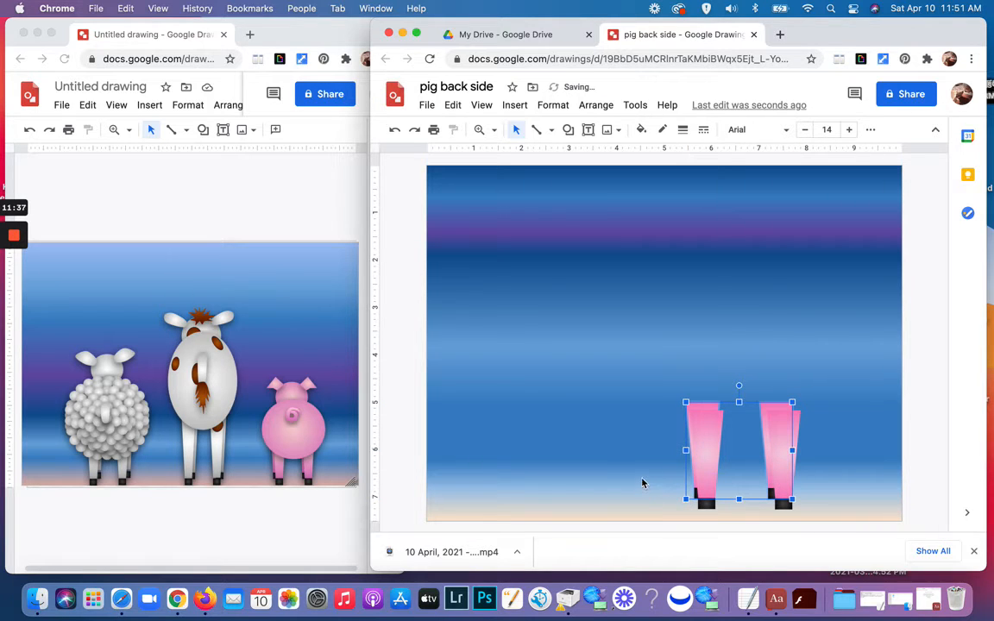
click(641, 483)
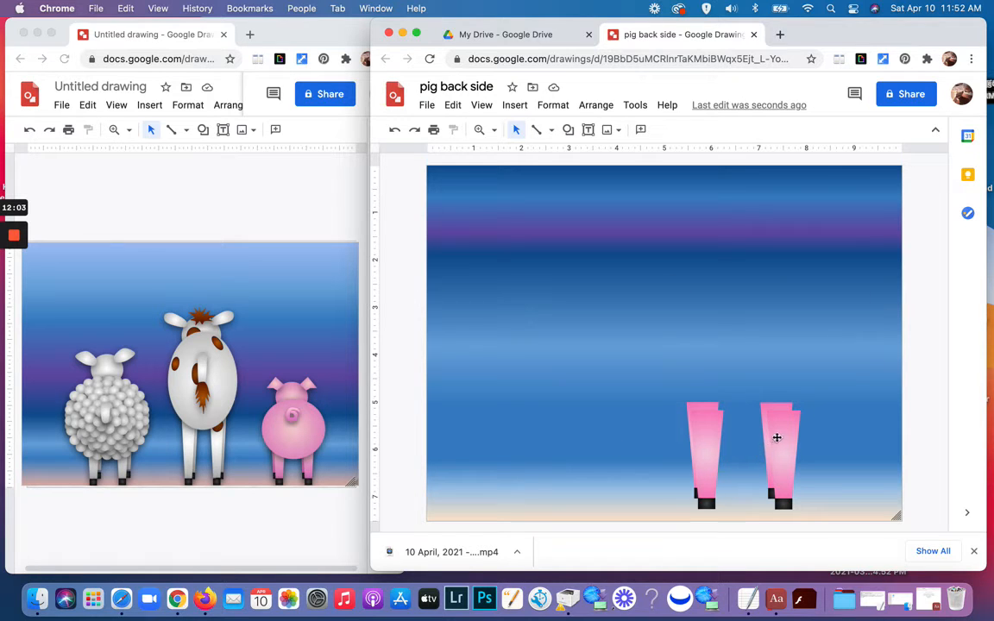
click(780, 436)
drag(780, 437, 781, 443)
click(765, 365)
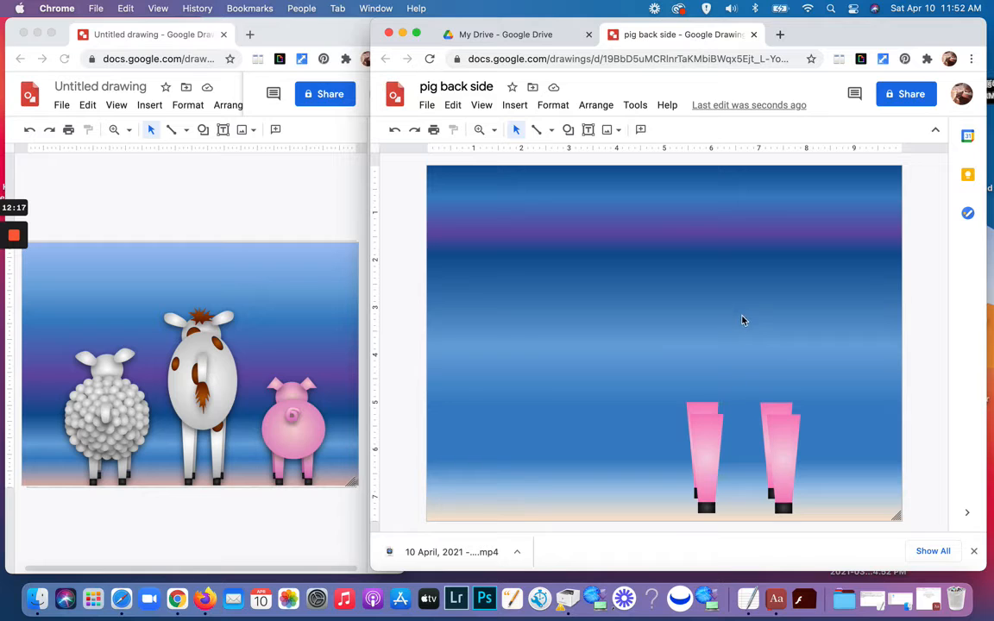
Step: Draw an oval about 1.8 by 1.6 inches above the legs, near the 2- to 4-inch height on the canvas
click(567, 130)
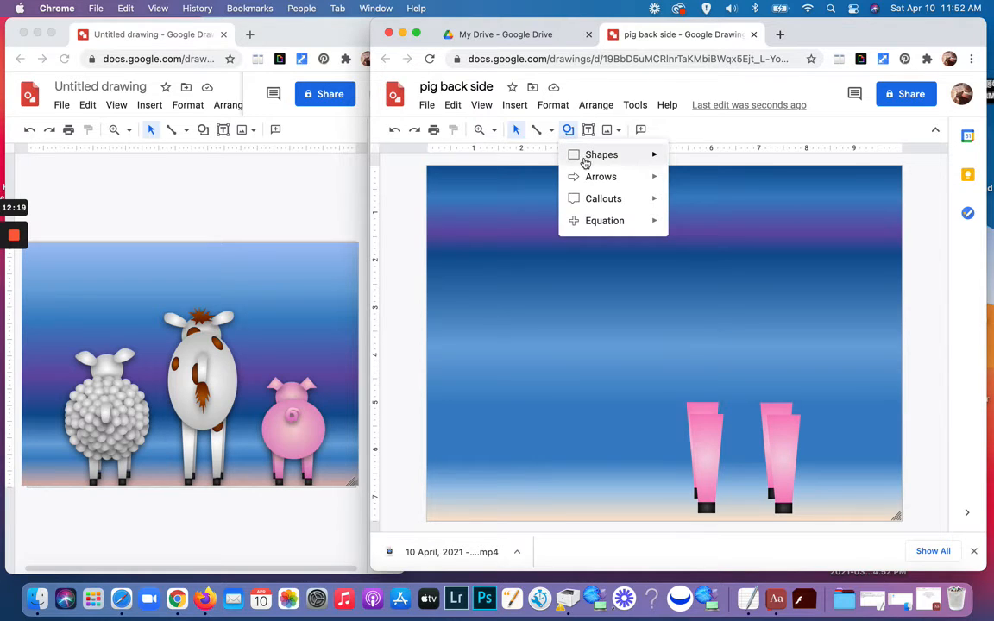
mouse_move(625, 162)
click(678, 186)
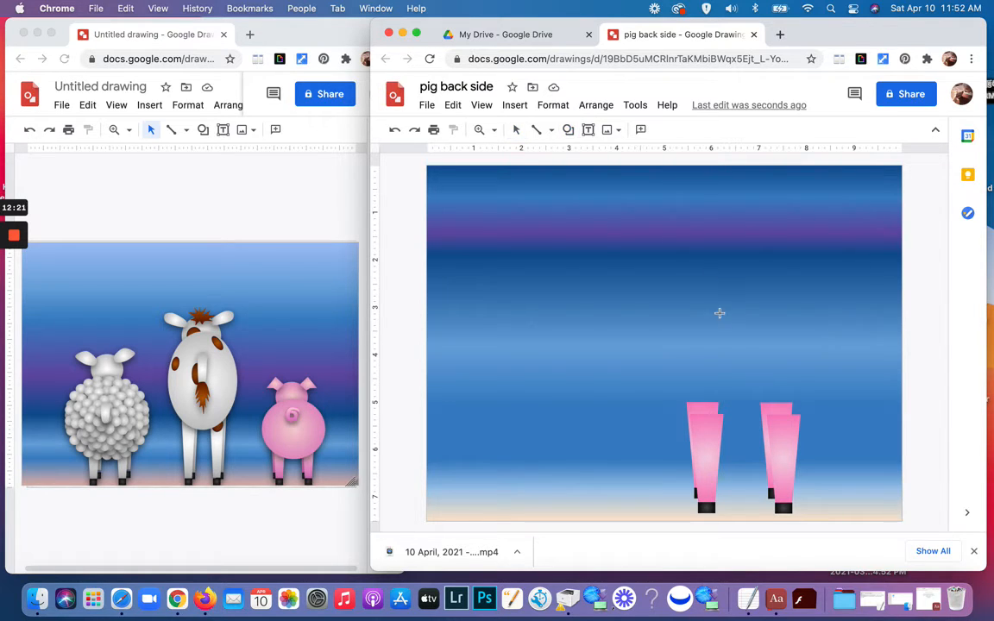
drag(702, 263, 790, 342)
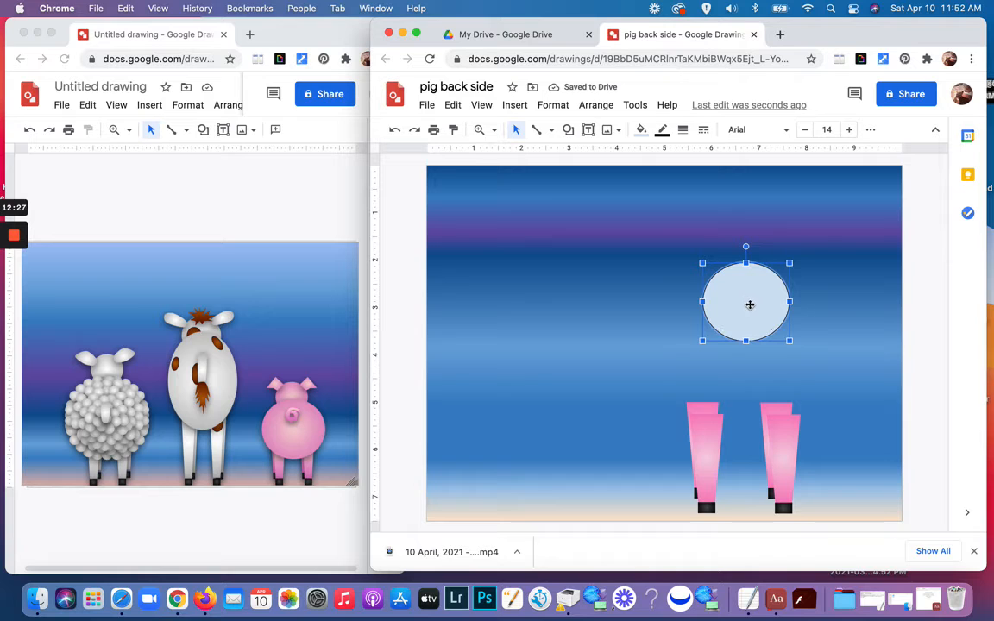
drag(740, 304, 734, 298)
Step: Make the oval's outline transparent and fill it with the most recent custom pink radial gradient
click(662, 129)
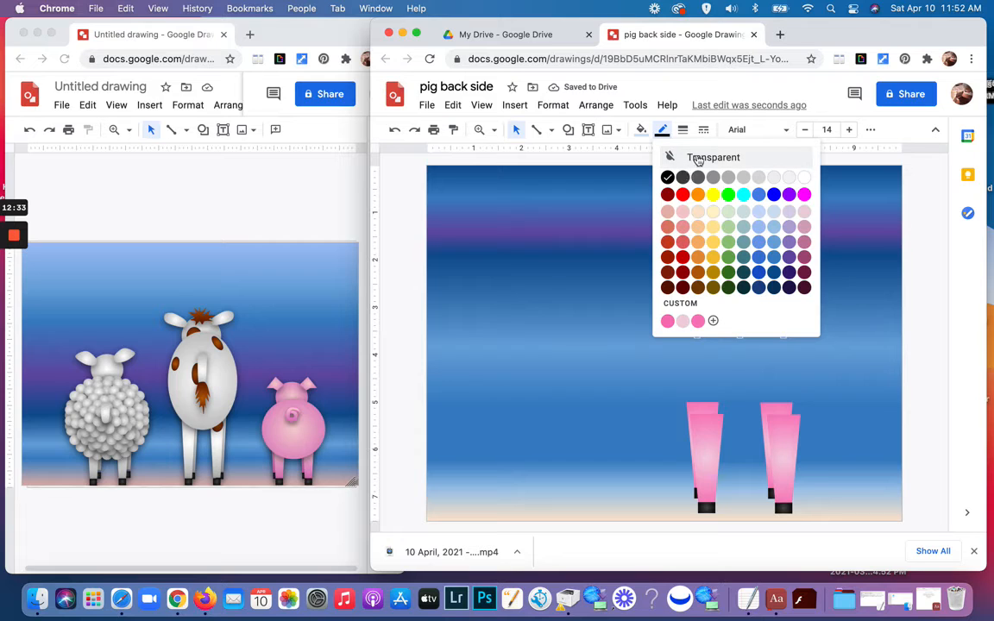
click(681, 158)
click(640, 131)
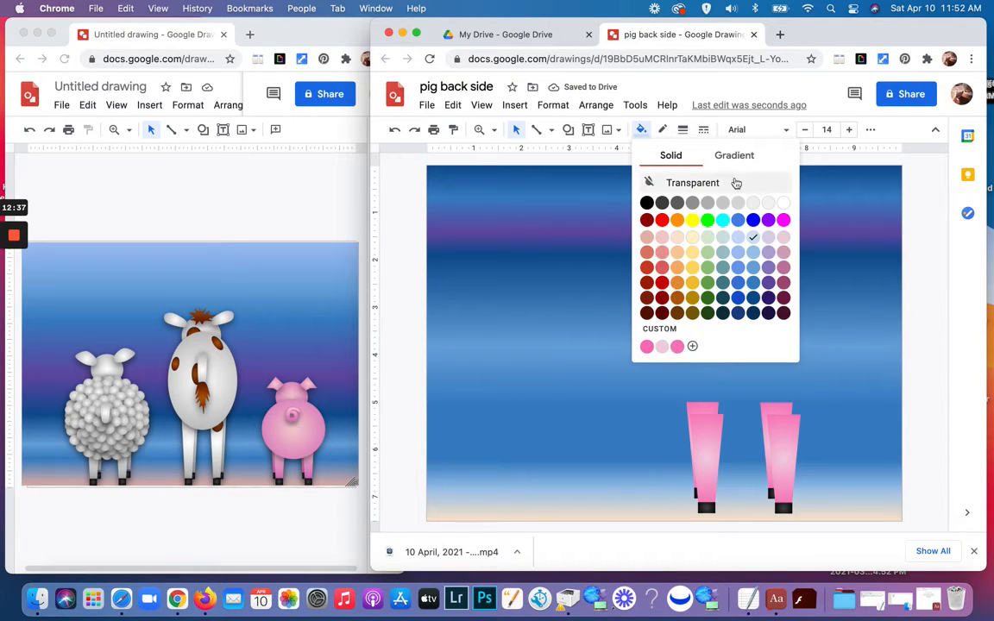
click(728, 156)
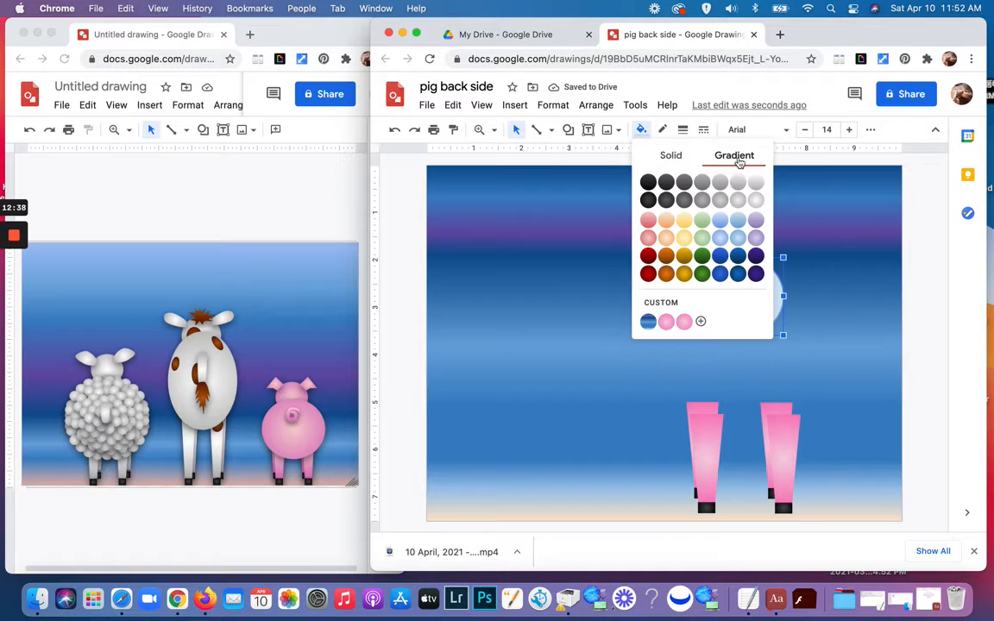
click(683, 323)
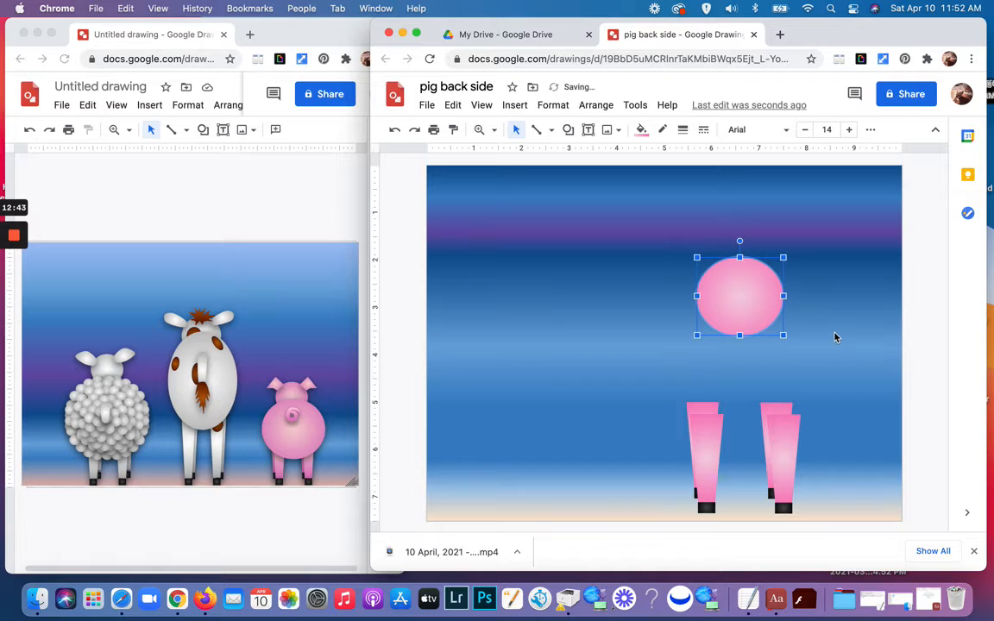
click(788, 326)
Step: Duplicate the pink oval, enlarge the copy to about 3.8 by 3.5 inches, and place it over the leg tops as the body
click(752, 314)
key(super+d)
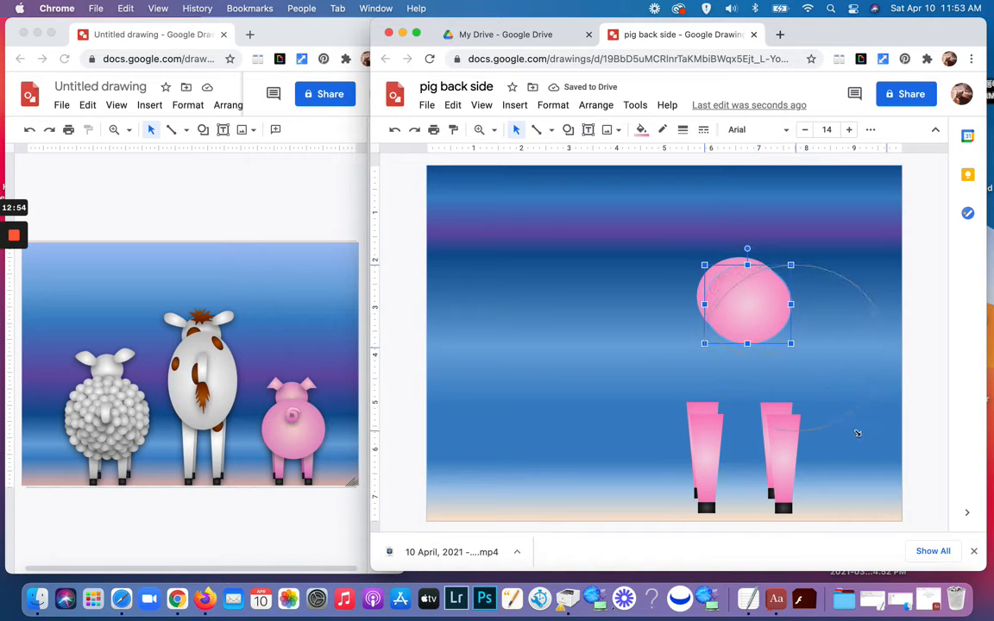
drag(858, 433, 858, 433)
drag(777, 338, 749, 345)
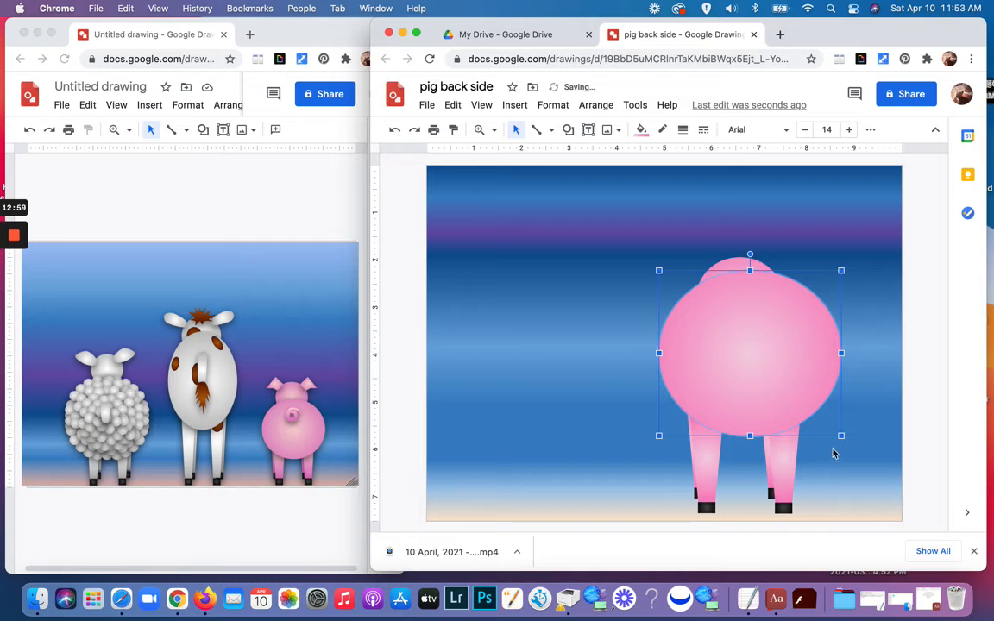
Step: Move the small oval up so it shows as a head centered above the body
click(776, 237)
drag(734, 265, 742, 255)
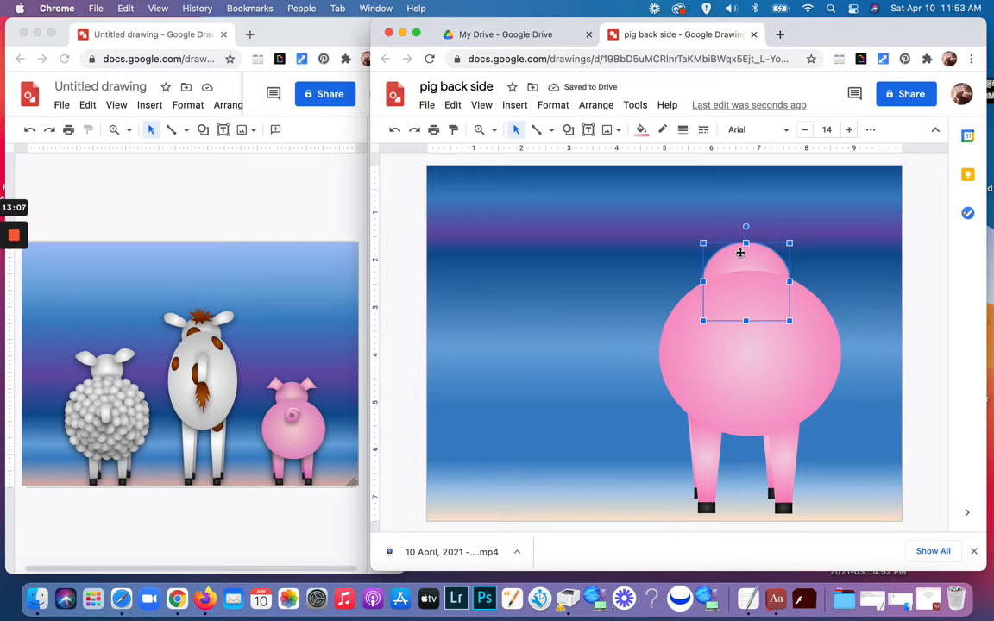
drag(741, 252, 740, 247)
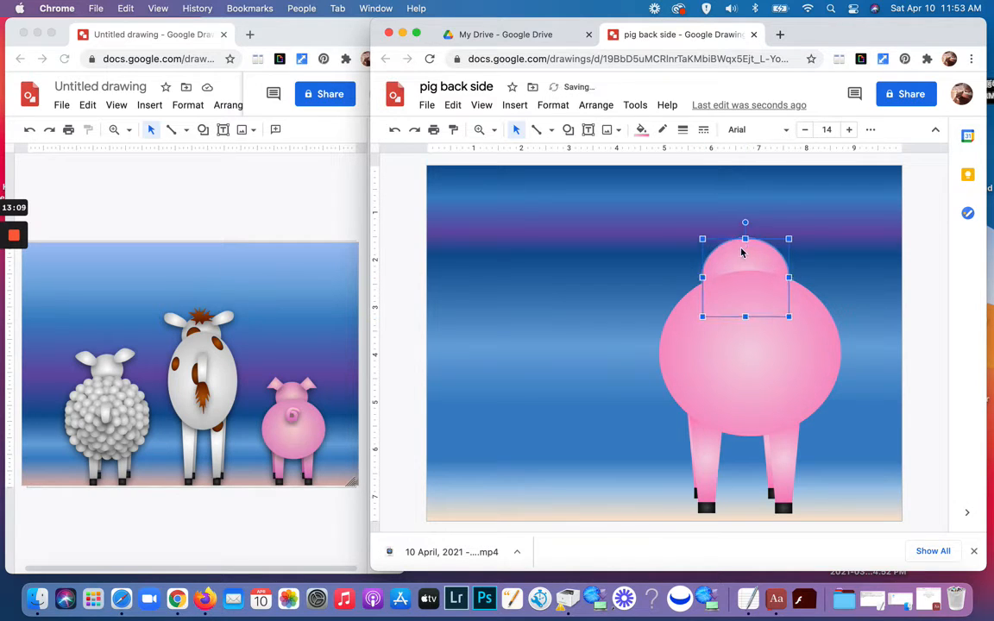
key(Escape)
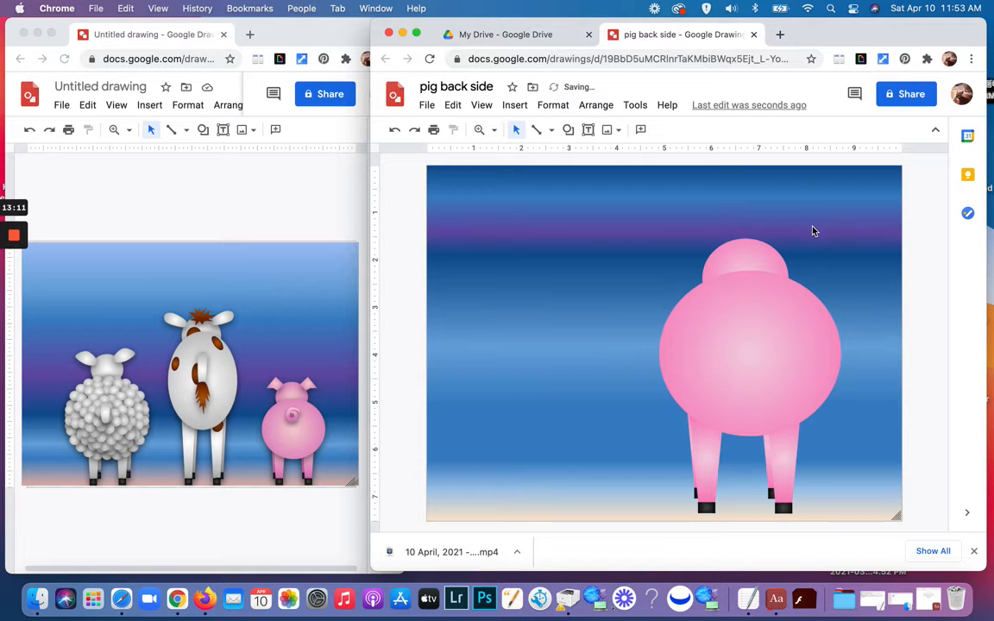
click(733, 264)
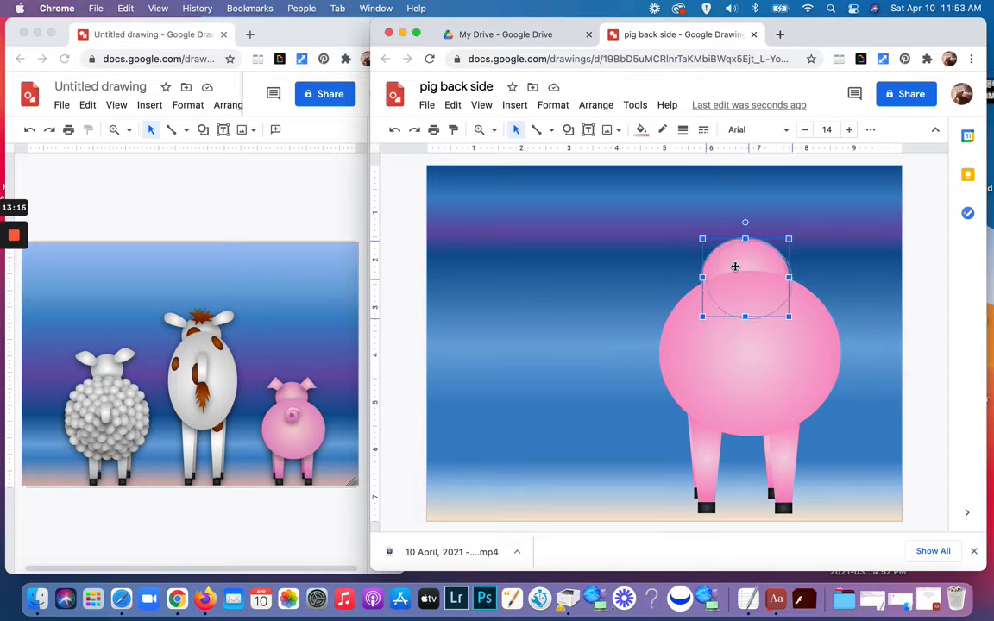
mouse_move(738, 269)
mouse_down()
mouse_move(738, 277)
mouse_move(744, 253)
mouse_up()
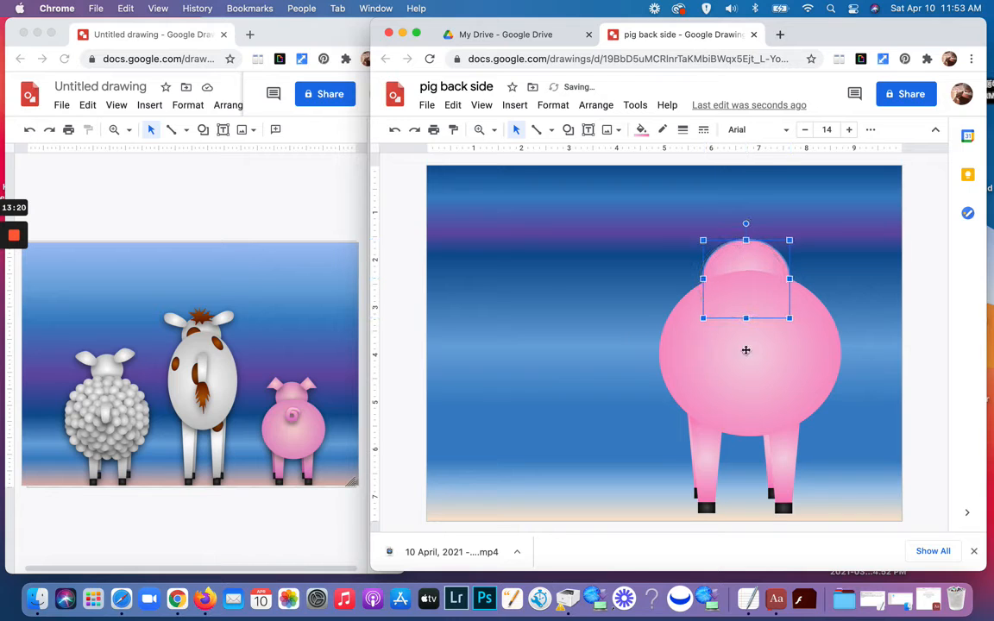
Step: Nudge the body slightly right and down, and shift the head slightly right to stay centered above it
click(749, 367)
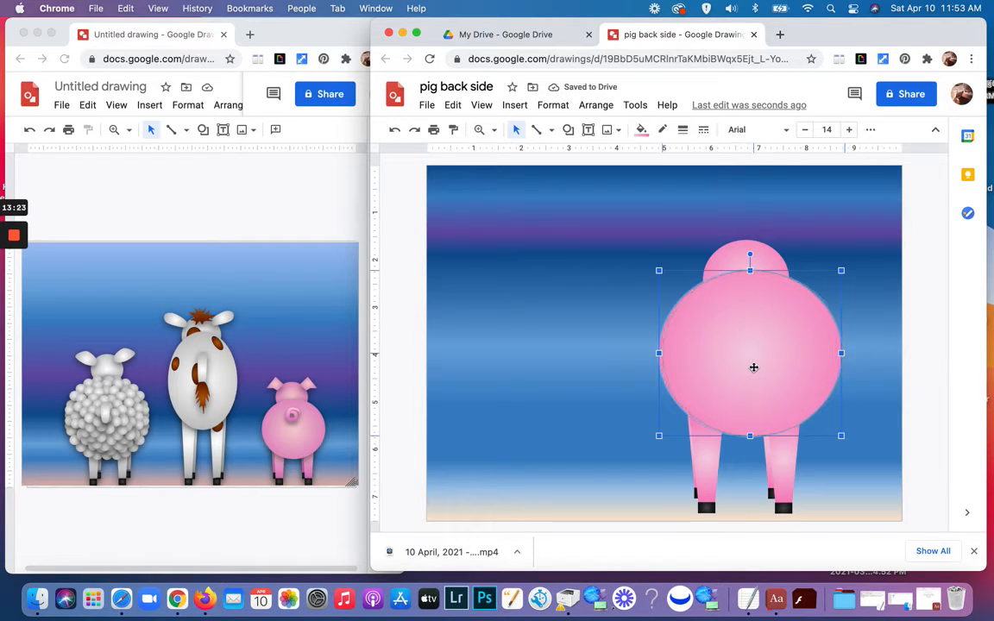
mouse_move(753, 368)
mouse_down()
mouse_move(741, 366)
mouse_move(770, 378)
mouse_up()
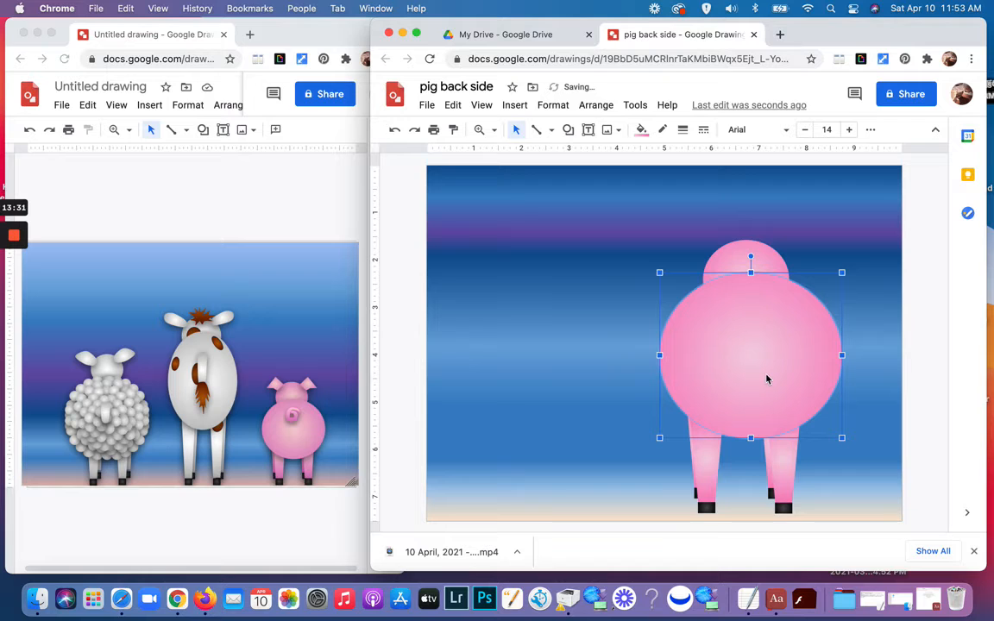
drag(766, 378, 769, 379)
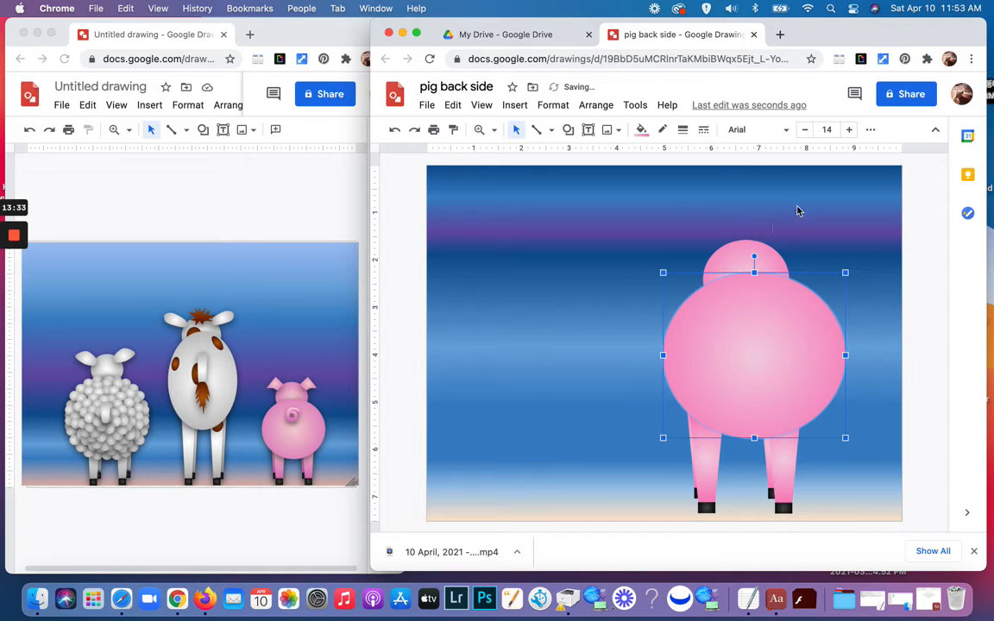
click(764, 243)
click(761, 256)
drag(761, 256, 764, 259)
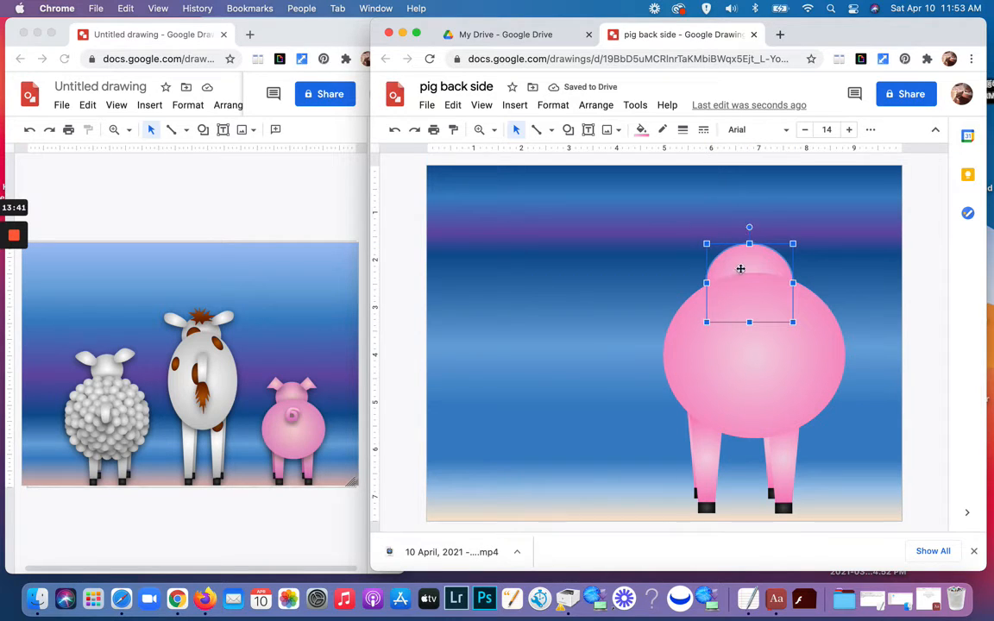
drag(750, 260, 751, 257)
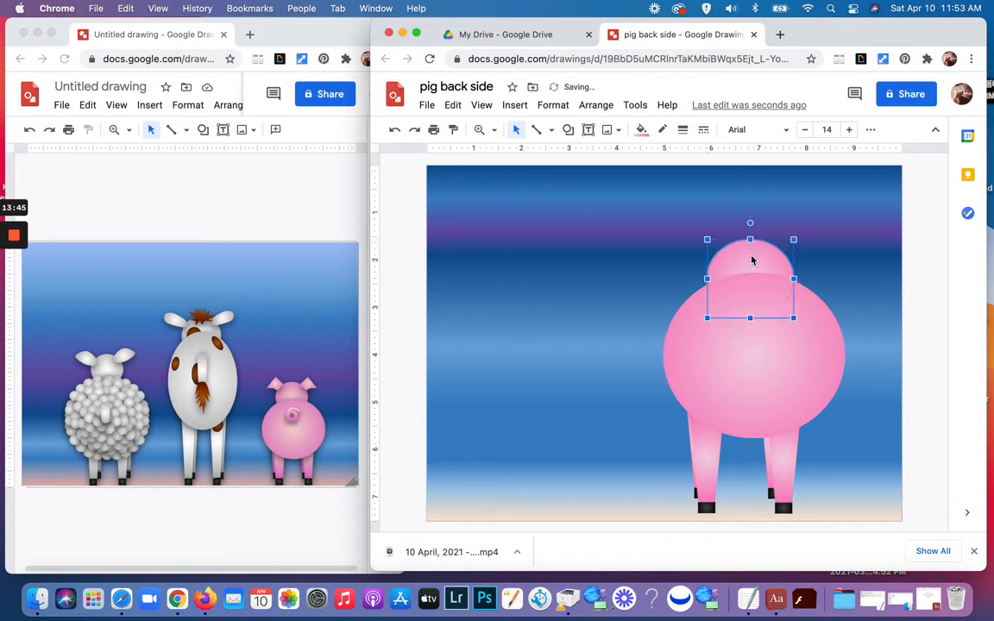
click(834, 245)
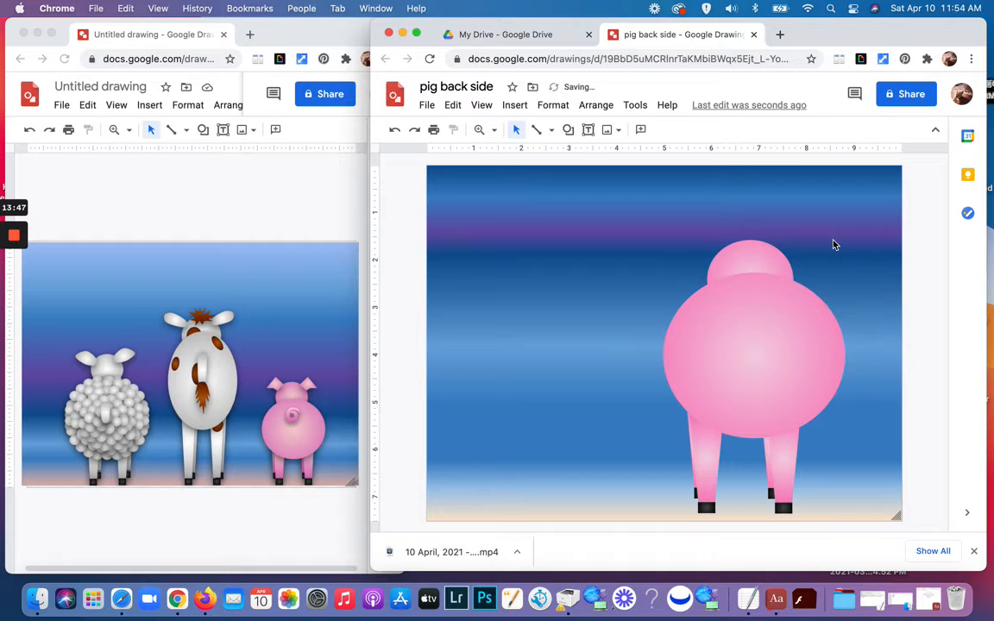
Step: Move the body slightly left and up over the legs, and recenter the head above it
click(745, 327)
drag(746, 327, 747, 334)
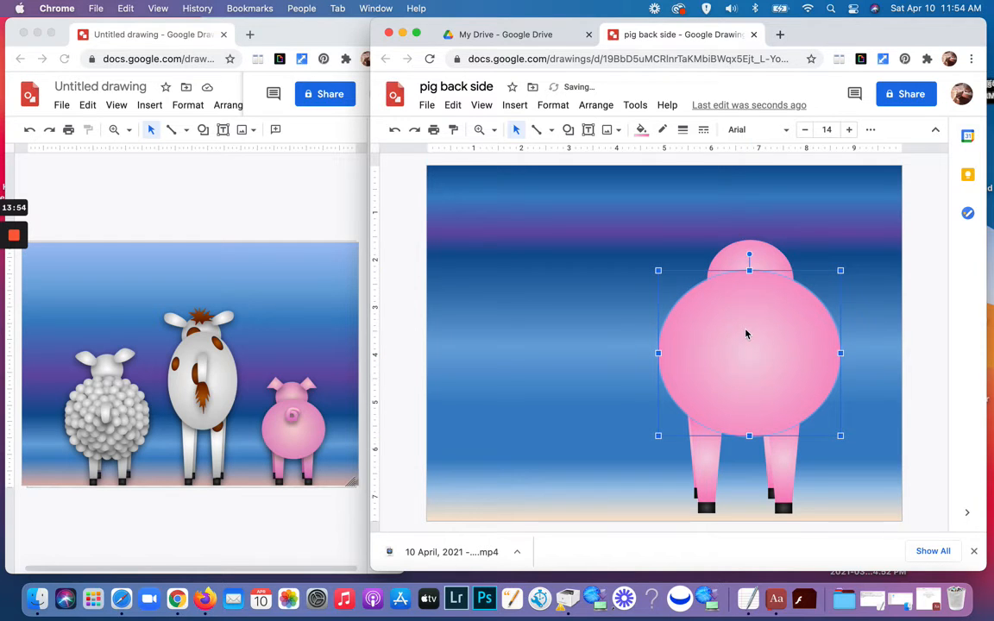
click(736, 253)
drag(736, 252, 734, 252)
click(656, 244)
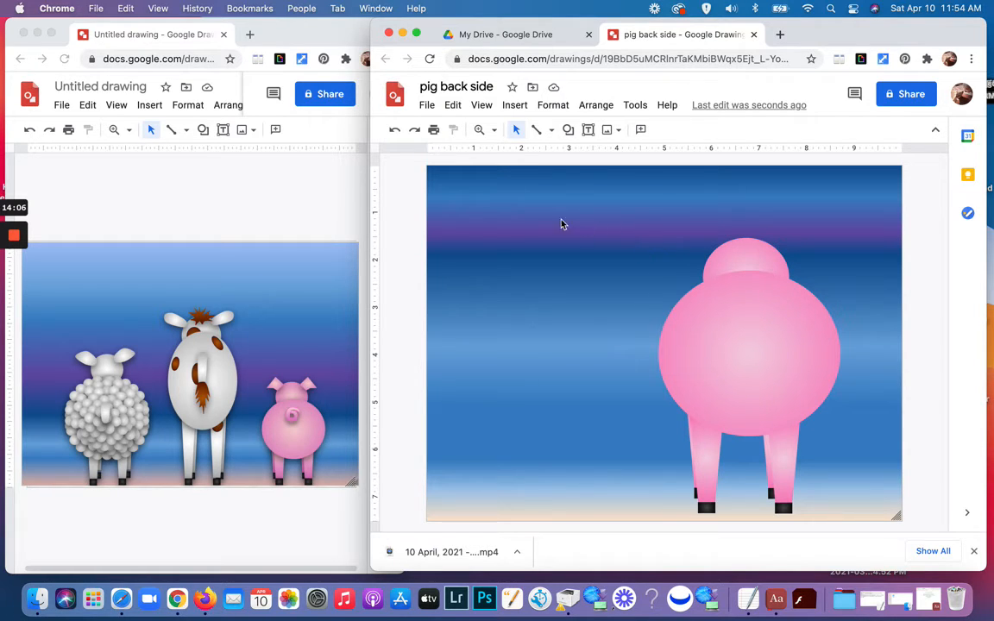
Step: Draw a closed floppy-ear shape about 1.25 inches wide with the Polyline tool in the empty upper-left area of the drawing
click(552, 130)
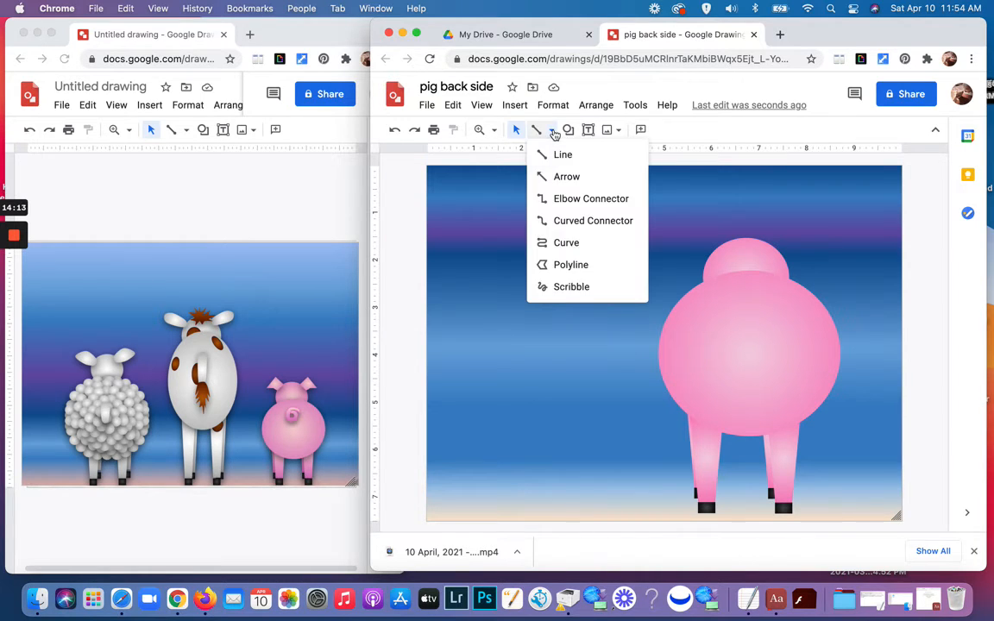
click(559, 267)
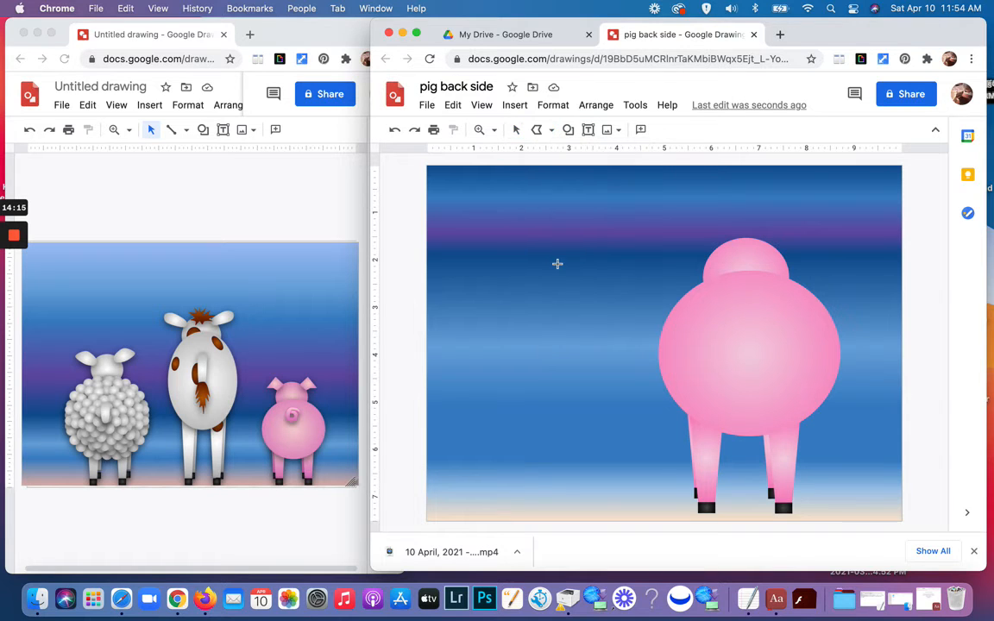
click(492, 244)
click(513, 222)
click(551, 239)
click(520, 255)
click(504, 280)
click(490, 246)
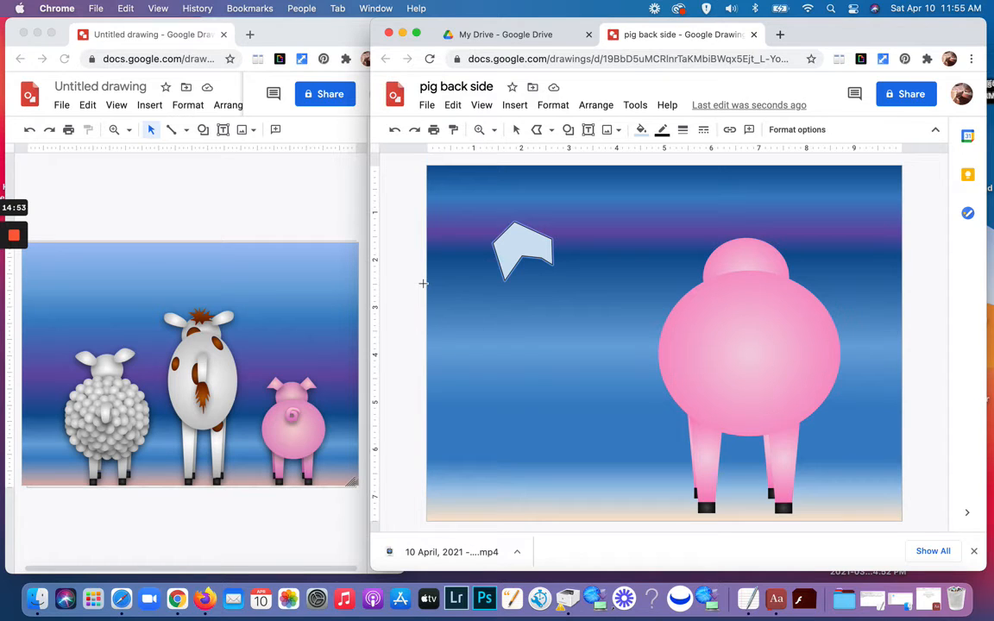
click(394, 131)
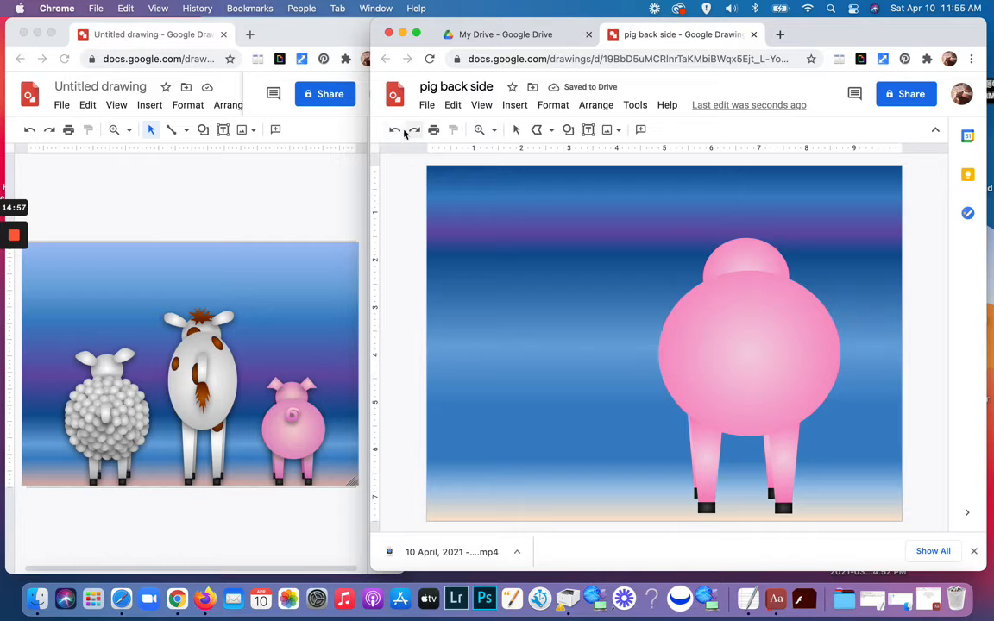
click(394, 131)
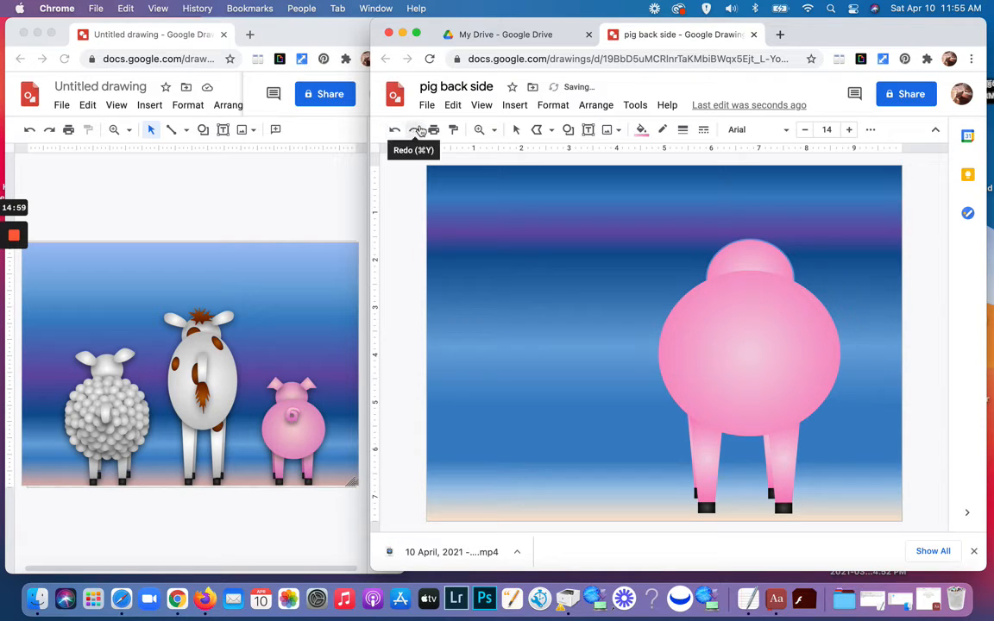
click(415, 132)
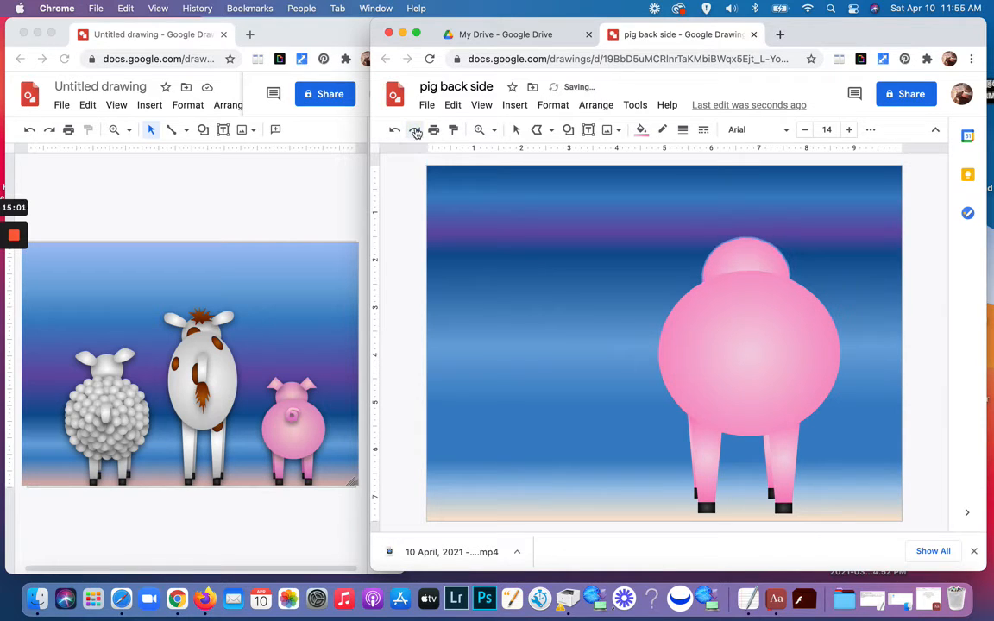
click(415, 131)
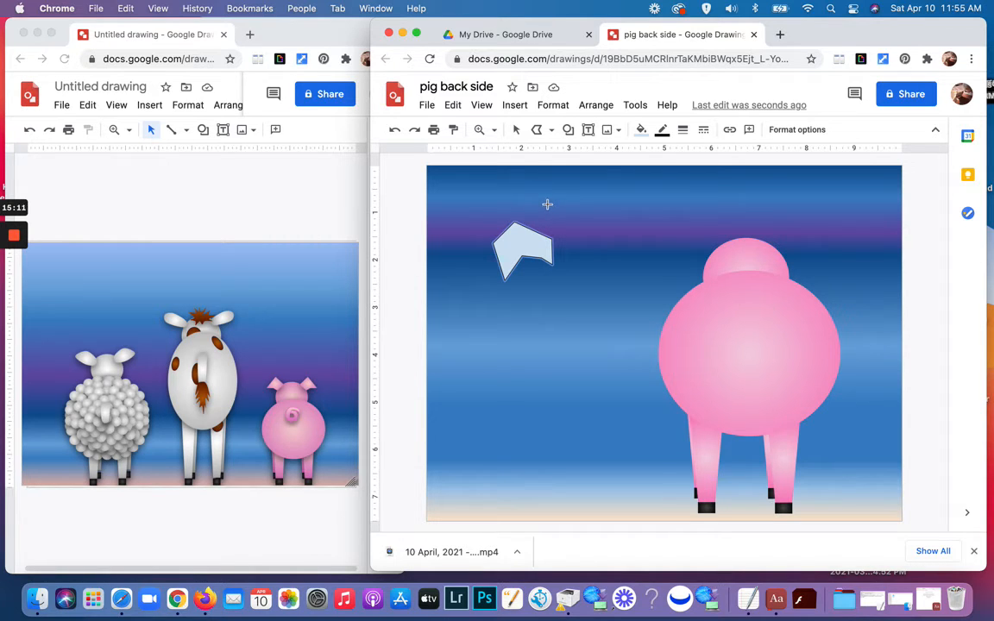
Step: Check the ear shape's editable points, leave point editing, and move the ear slightly to the right
click(516, 132)
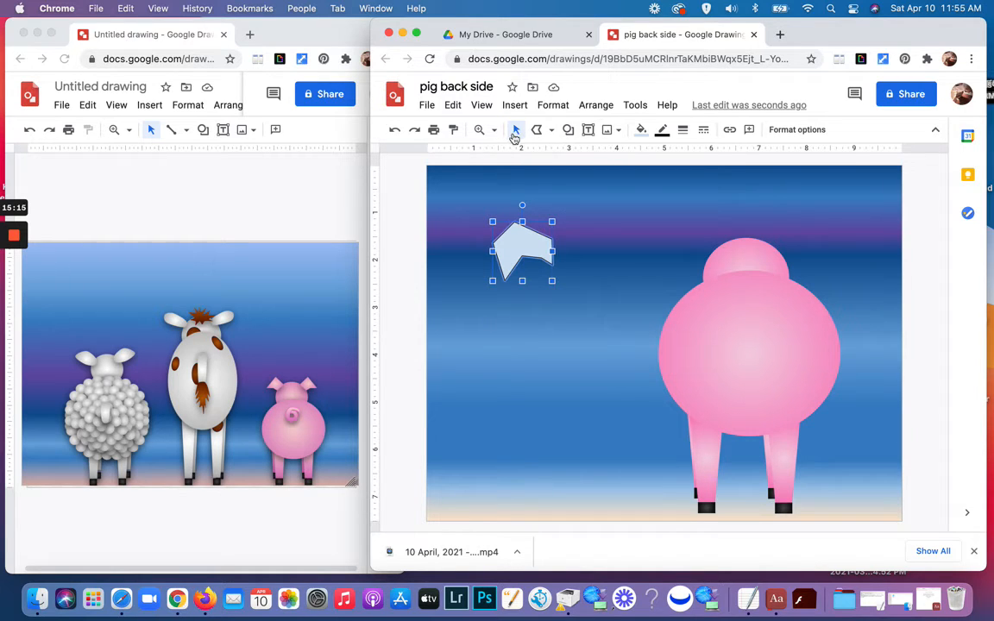
double_click(521, 242)
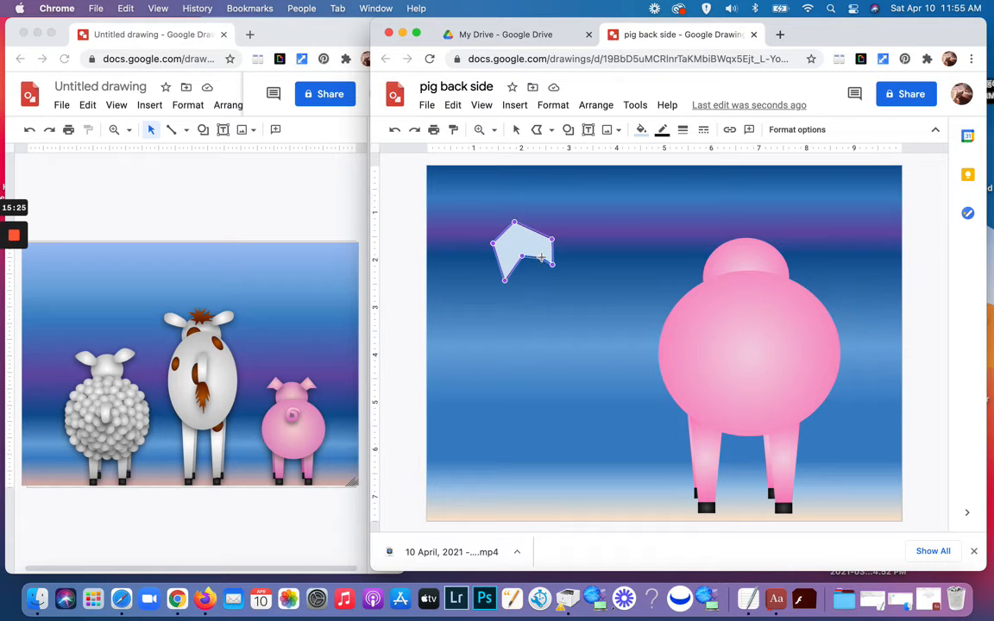
click(542, 257)
key(Escape)
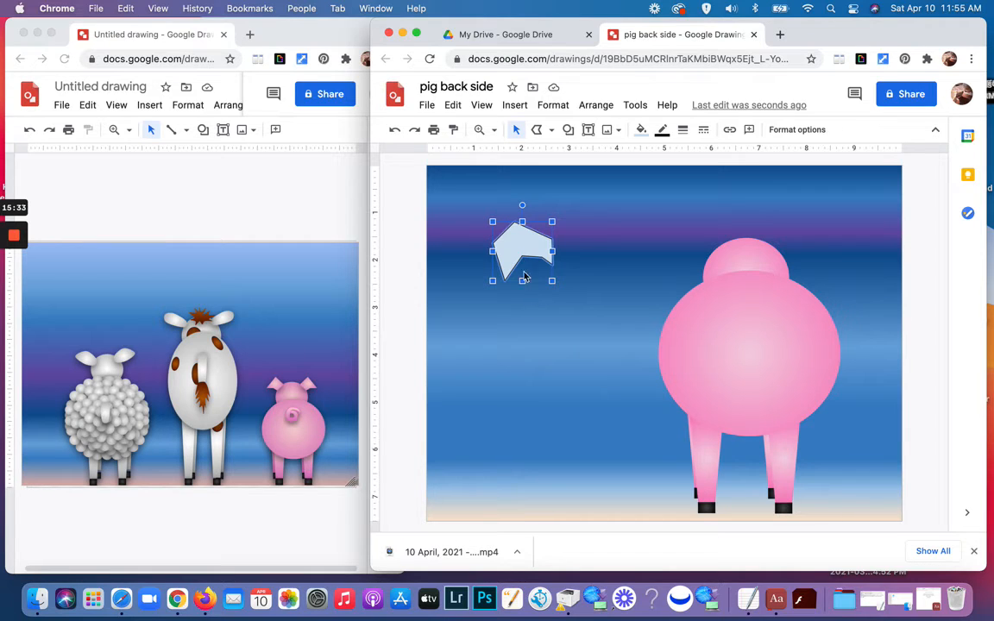
drag(519, 245, 547, 246)
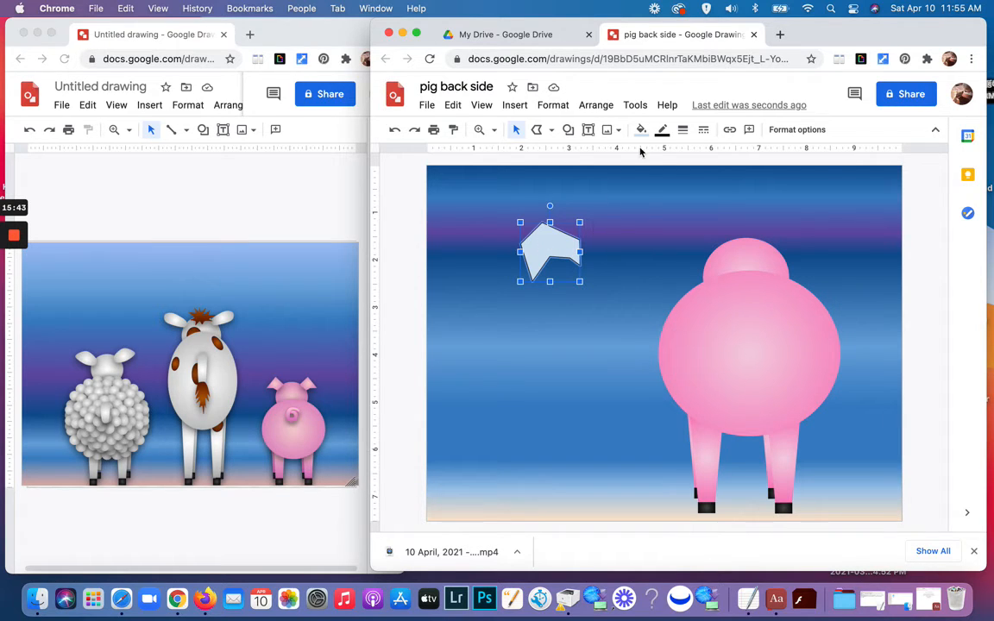
Step: Make the ear's outline transparent and fill it with the first custom pink radial gradient
click(662, 130)
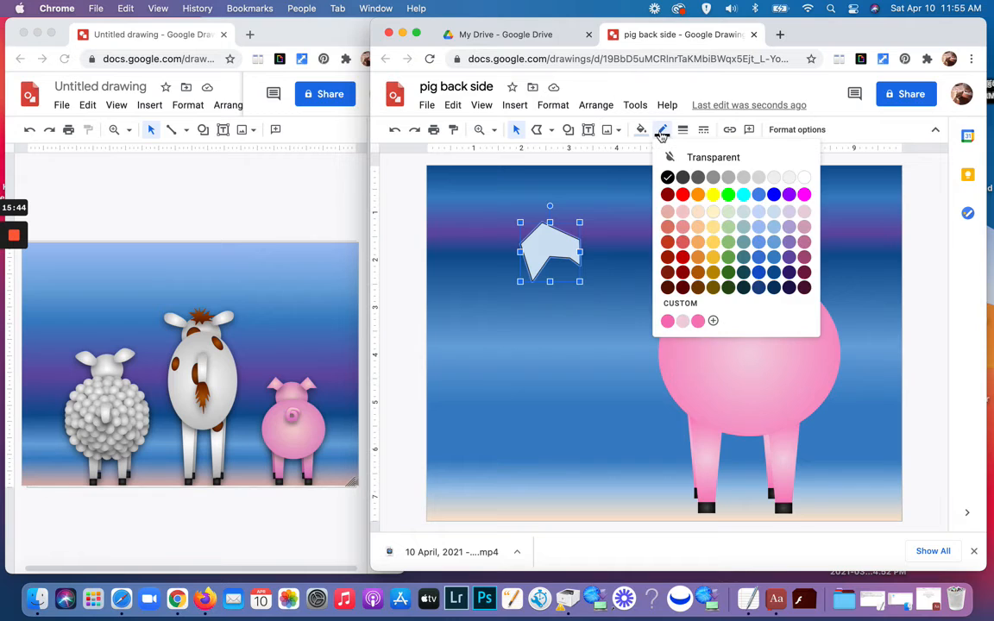
click(707, 158)
click(641, 130)
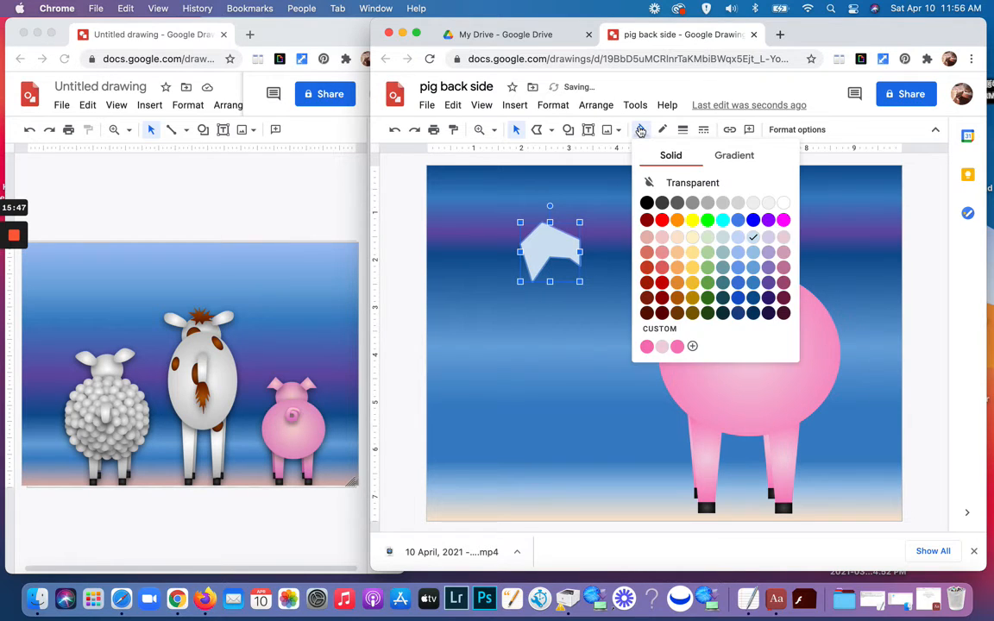
click(729, 164)
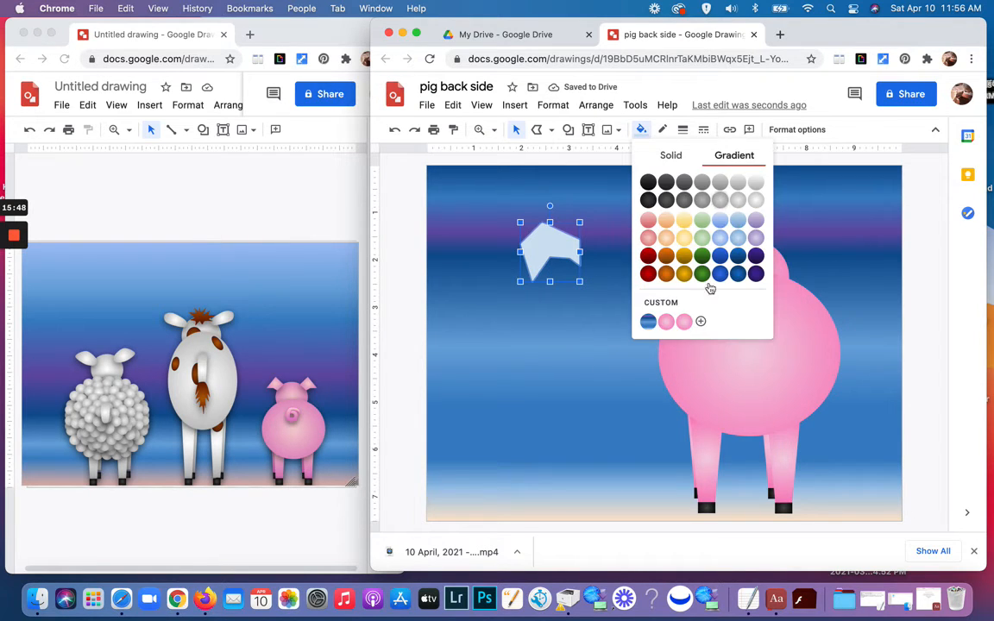
click(684, 325)
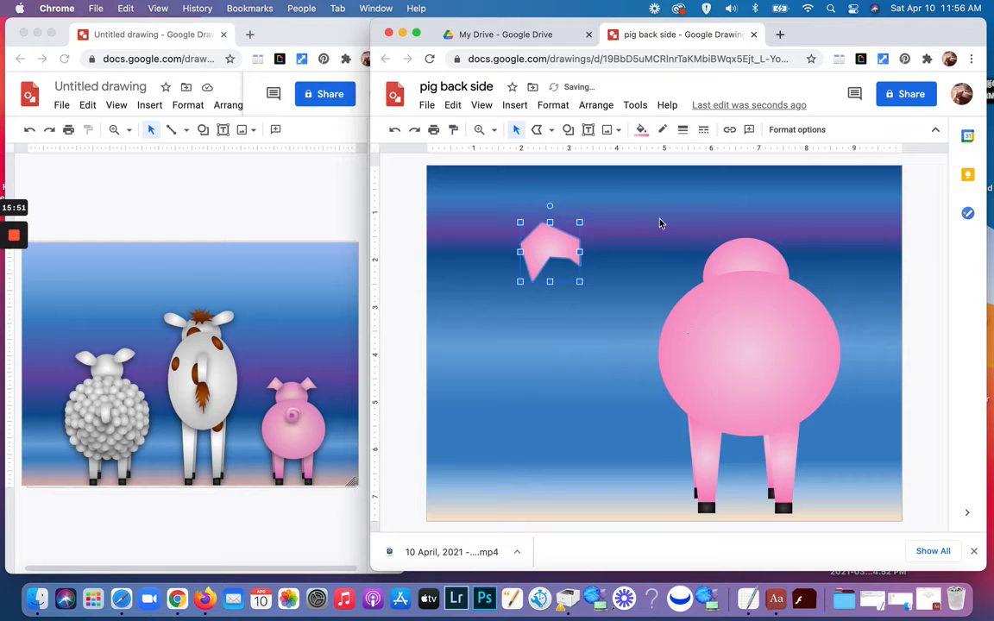
click(641, 131)
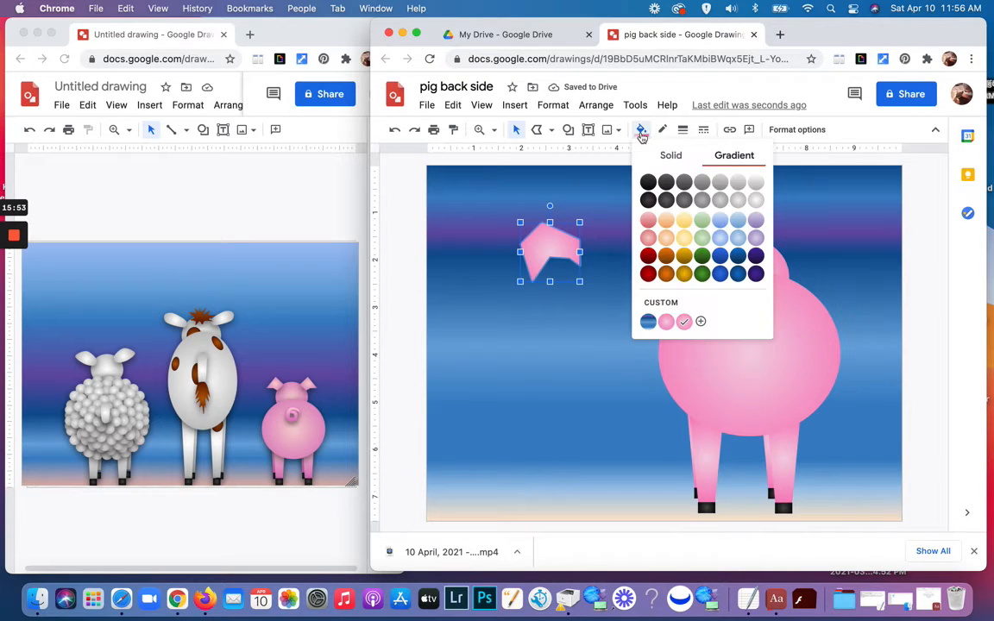
click(669, 326)
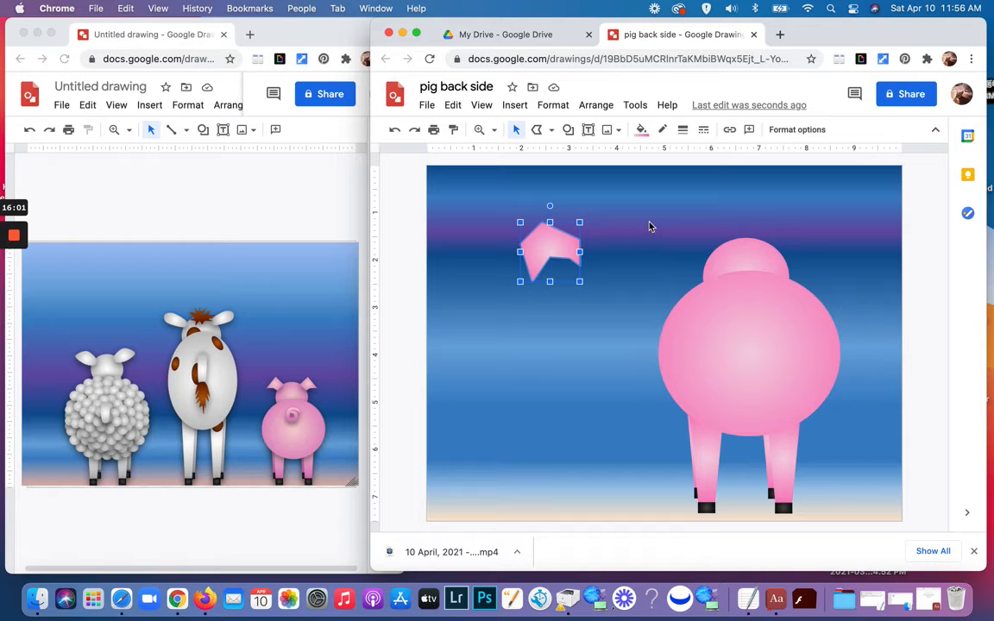
Step: Duplicate the pink ear, place the copy below the original, and flip the copy horizontally
key(ctrl+d)
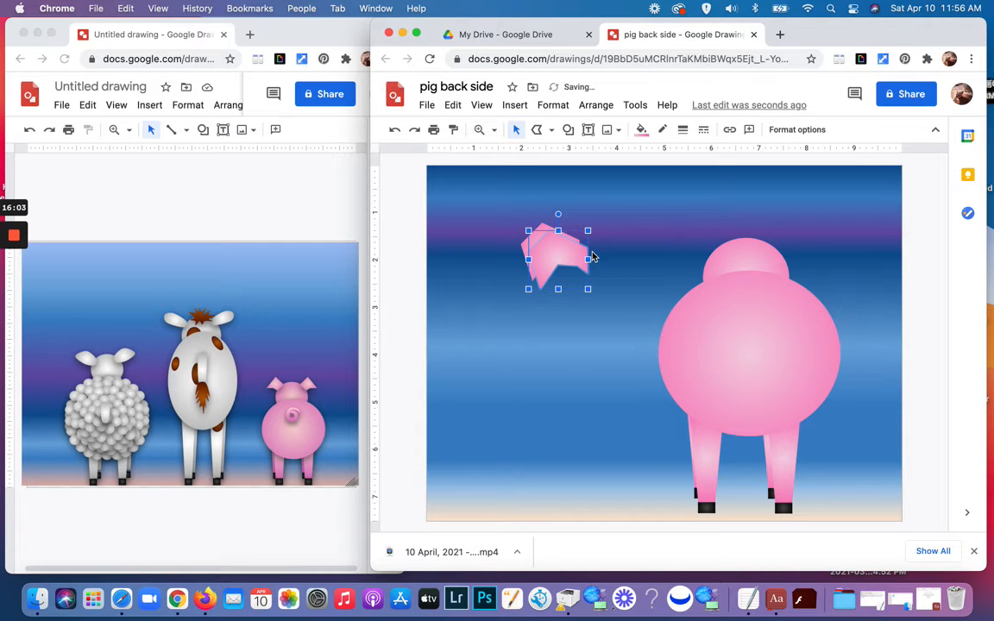
drag(557, 268, 543, 306)
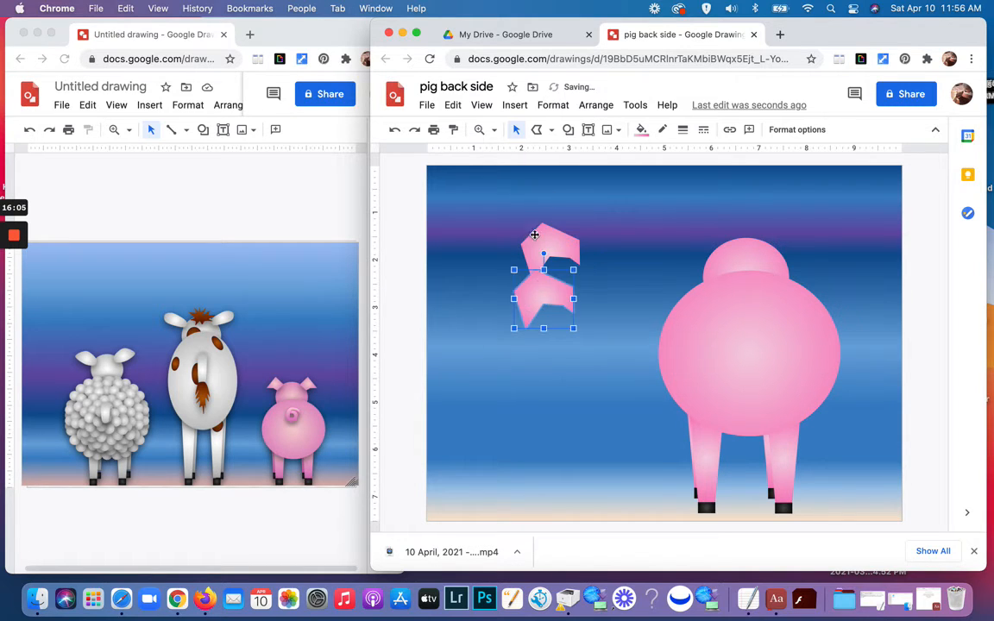
click(598, 105)
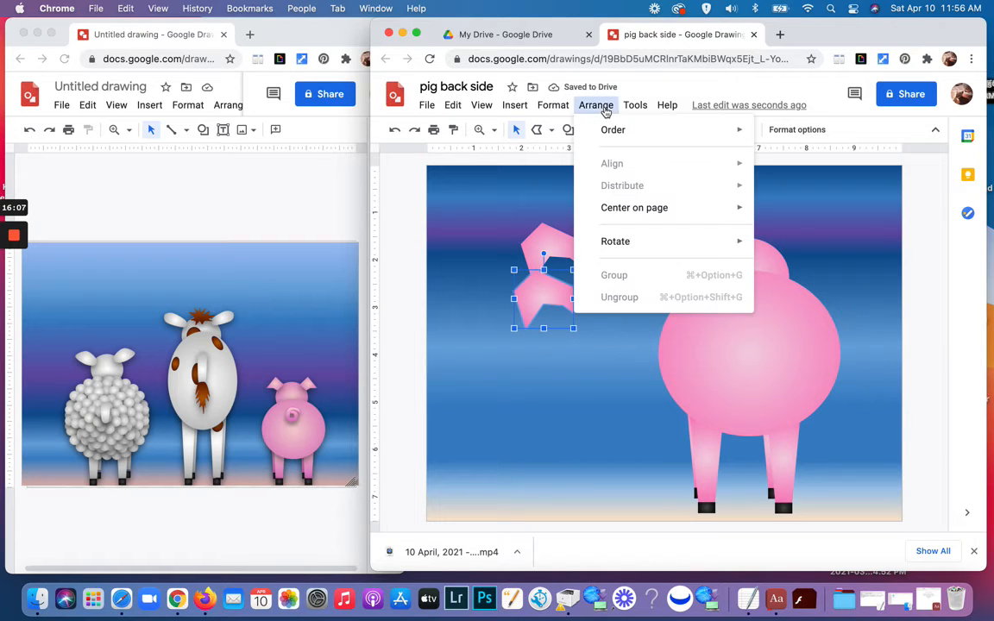
mouse_move(623, 244)
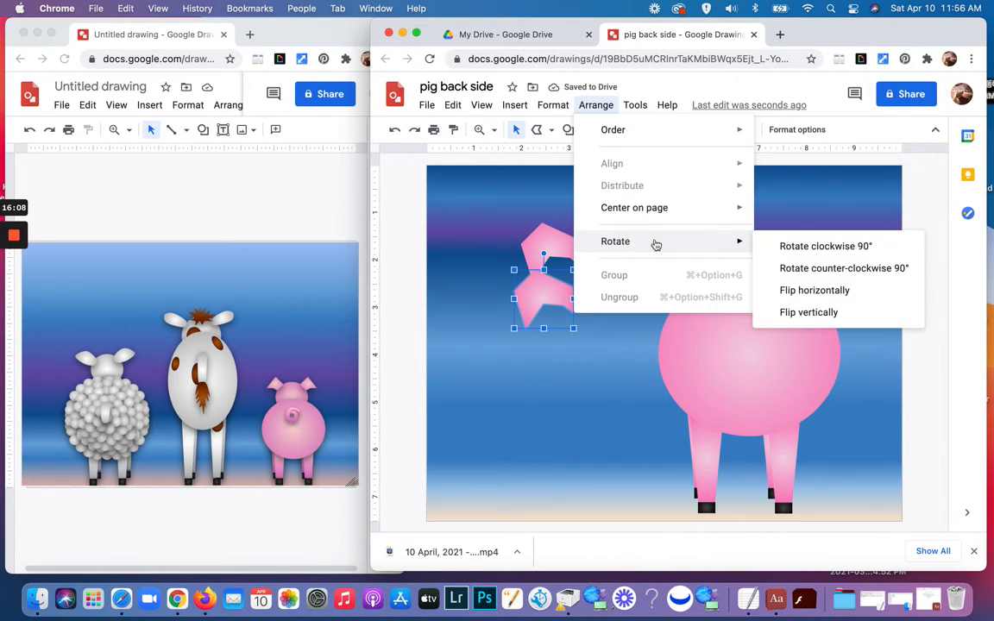
click(783, 288)
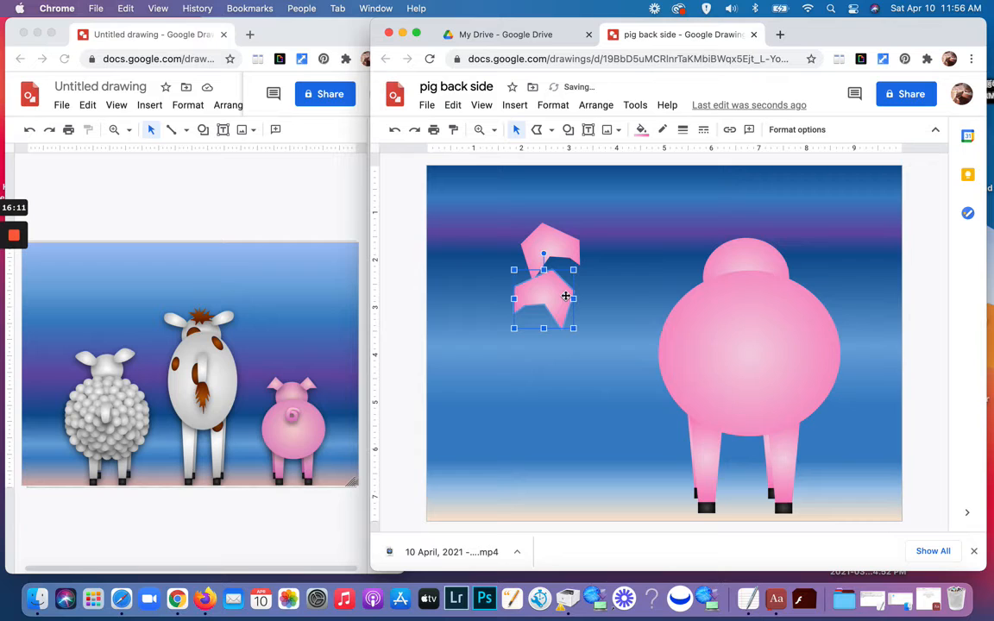
Step: Move the flipped ear against the left side of the pig's head and delete the original ear
drag(565, 295, 702, 246)
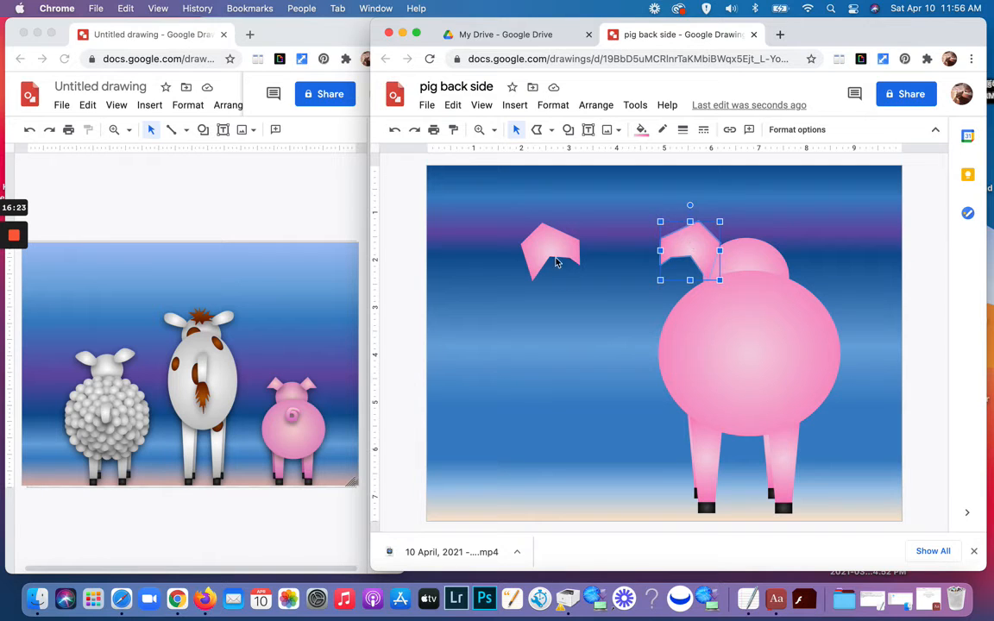
click(552, 248)
key(Delete)
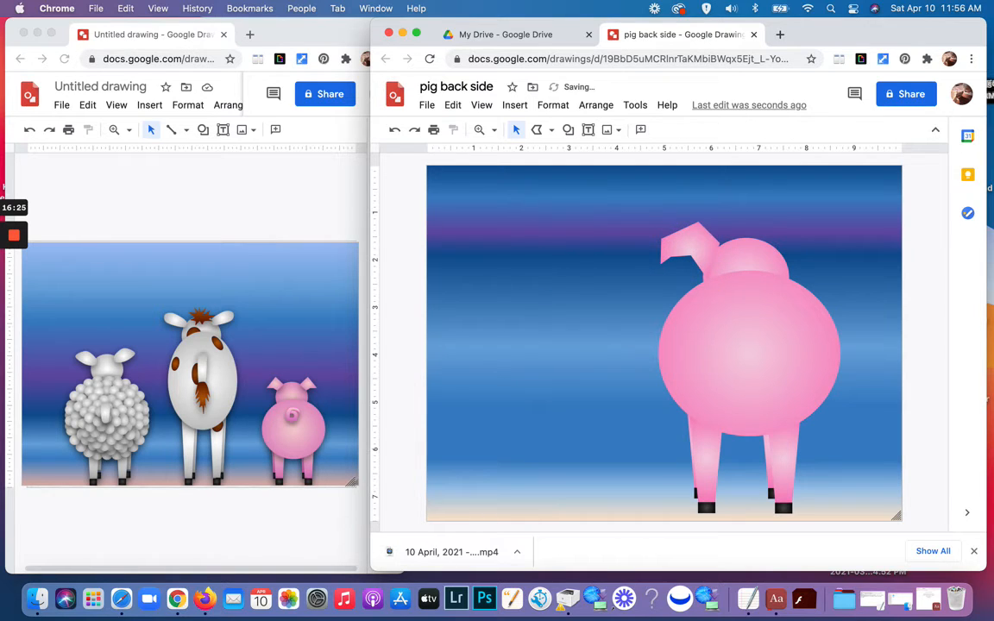
Step: Shrink the ear to about 0.8 by 0.8 inches and move it slightly up and left on the head's edge
click(687, 230)
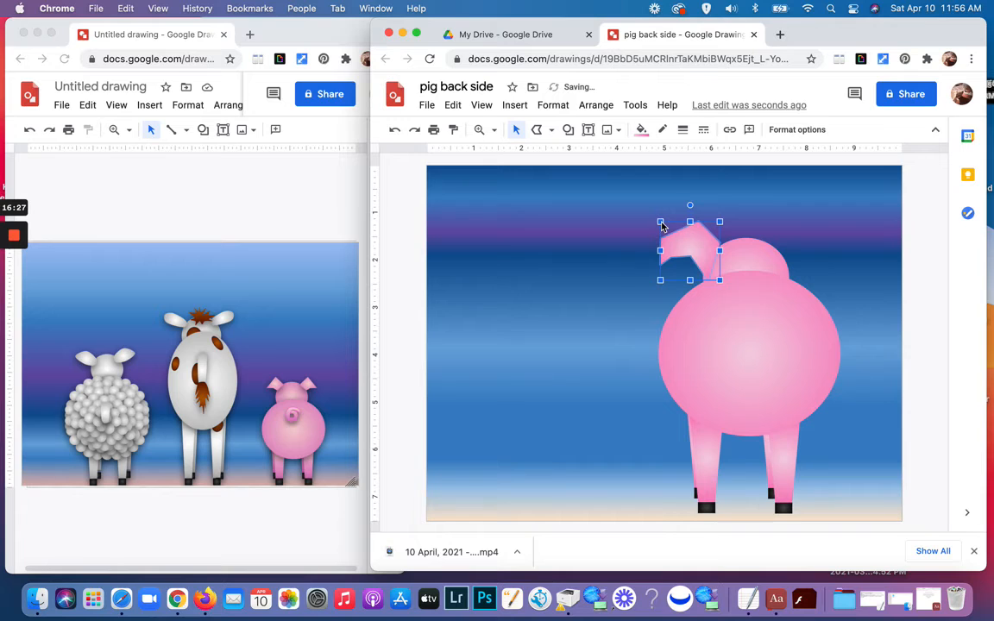
drag(660, 222, 695, 249)
click(607, 251)
click(695, 252)
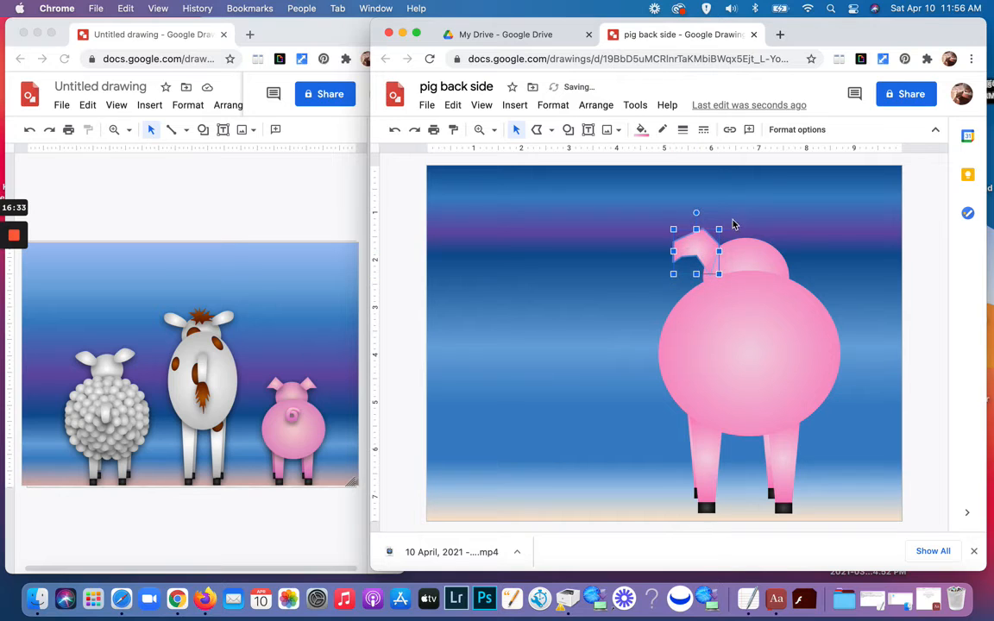
click(739, 214)
click(707, 247)
drag(672, 228, 681, 237)
click(667, 233)
click(701, 248)
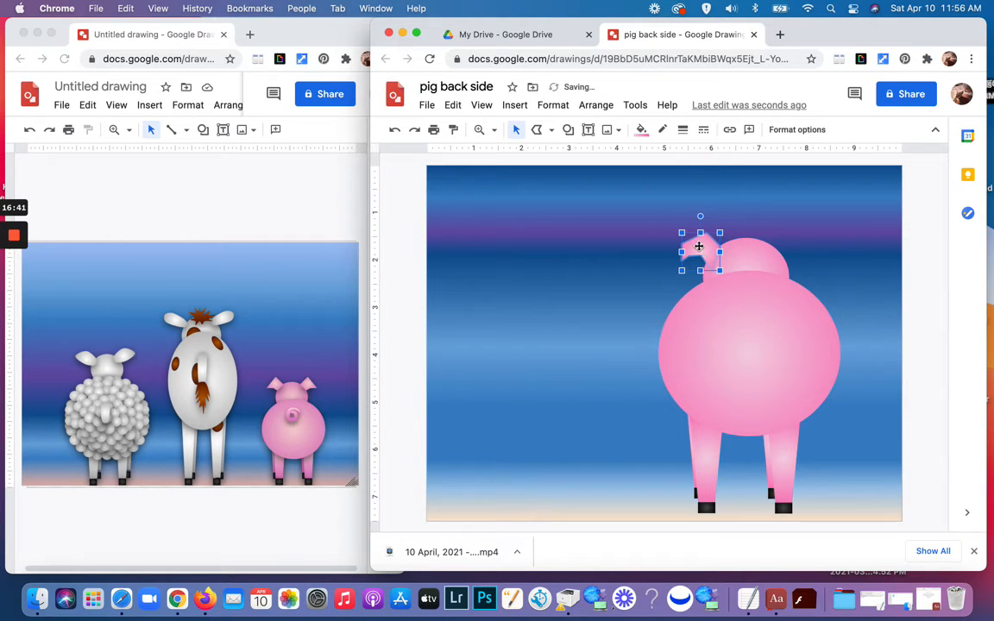
drag(698, 247, 693, 240)
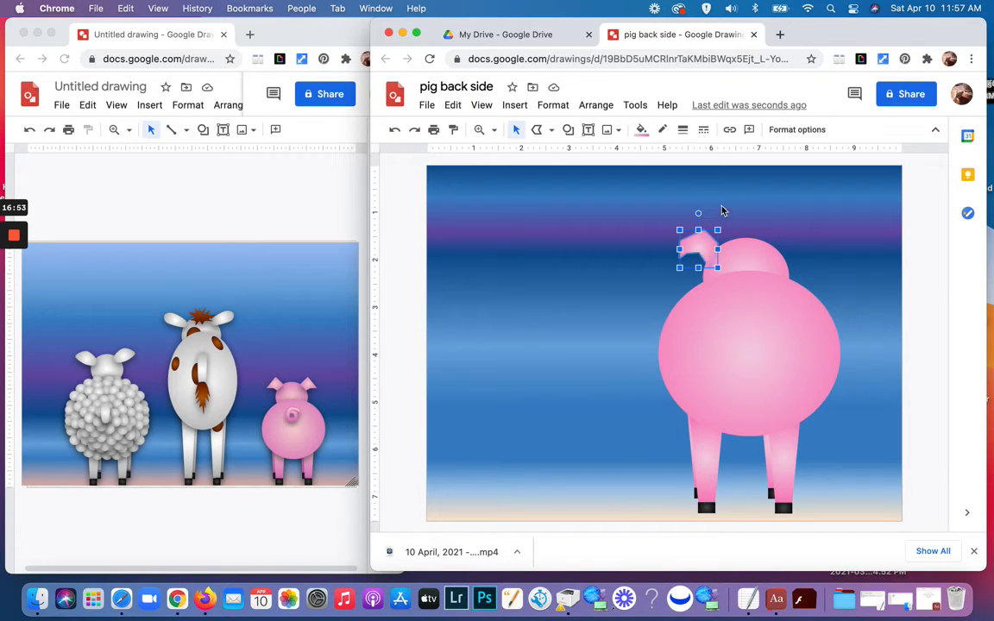
click(723, 209)
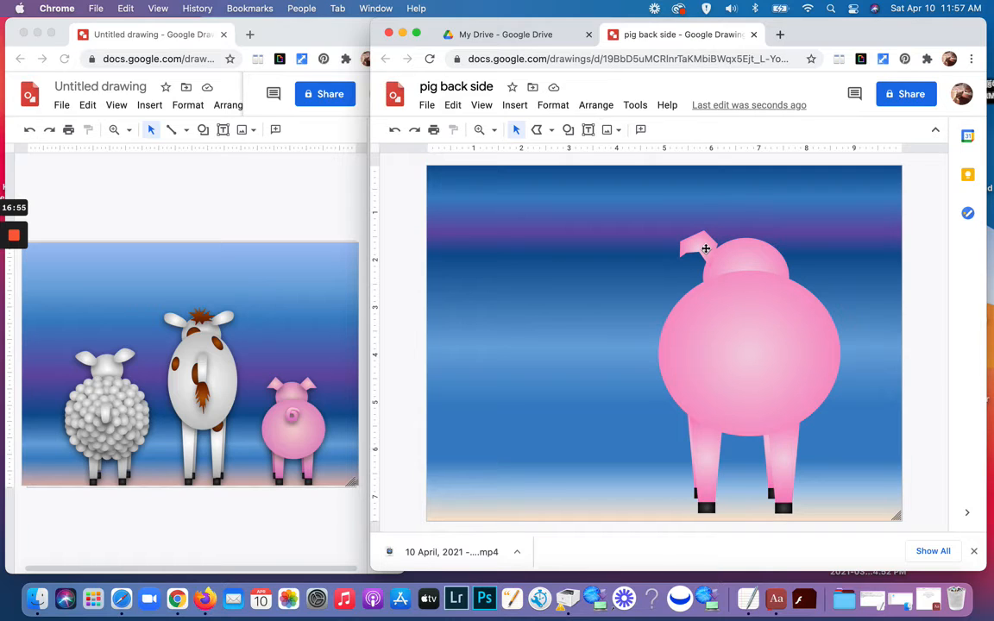
Step: Edit the ear's points, pulling the corner nearest the head slightly right to overlap the head
double_click(706, 248)
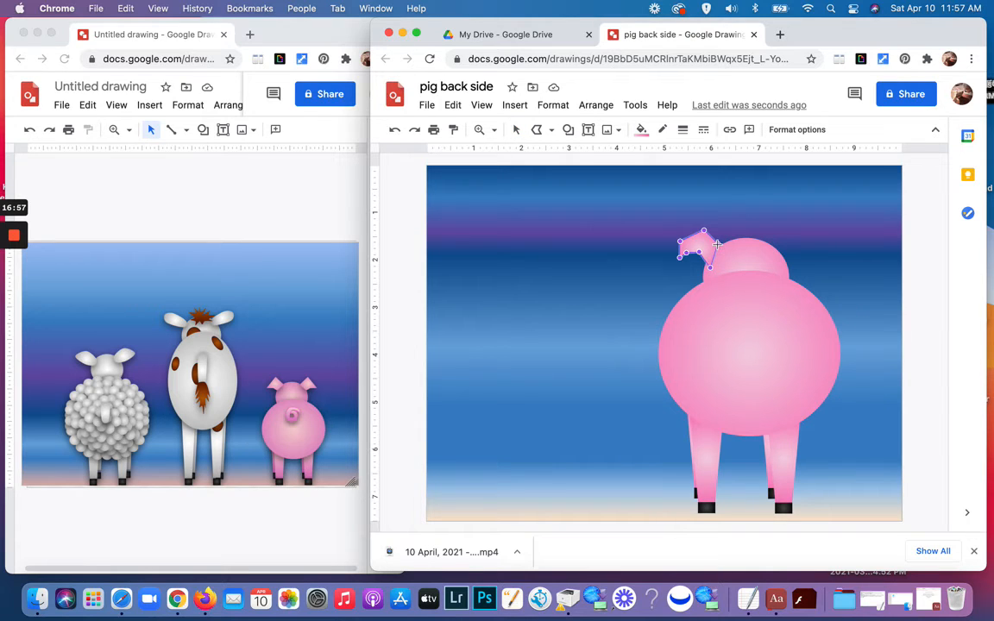
drag(718, 245, 721, 244)
click(712, 216)
click(713, 226)
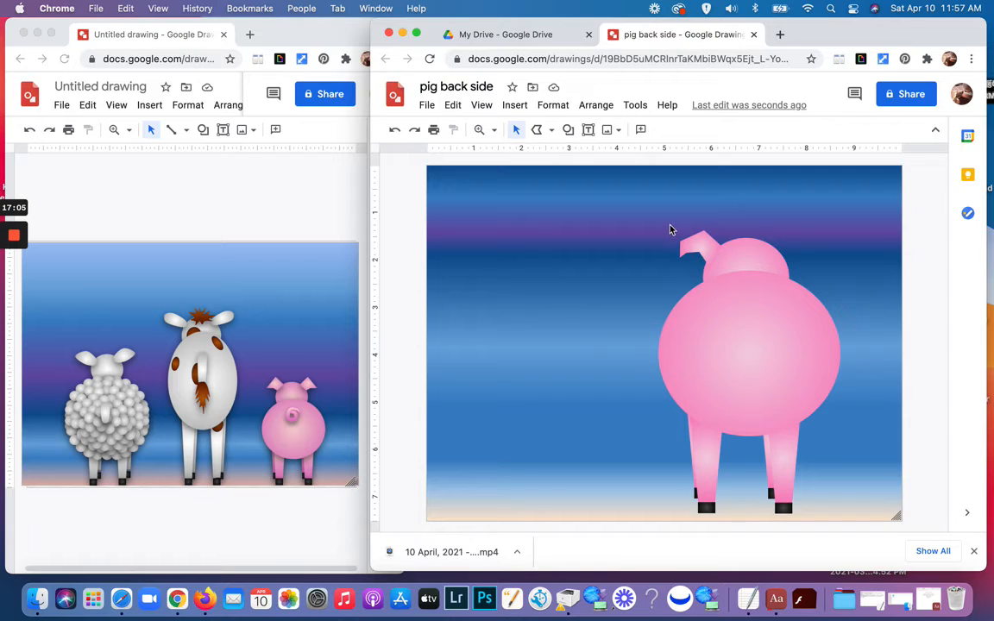
Step: Place a copy of the ear on the right side of the head and flip it horizontally
click(701, 244)
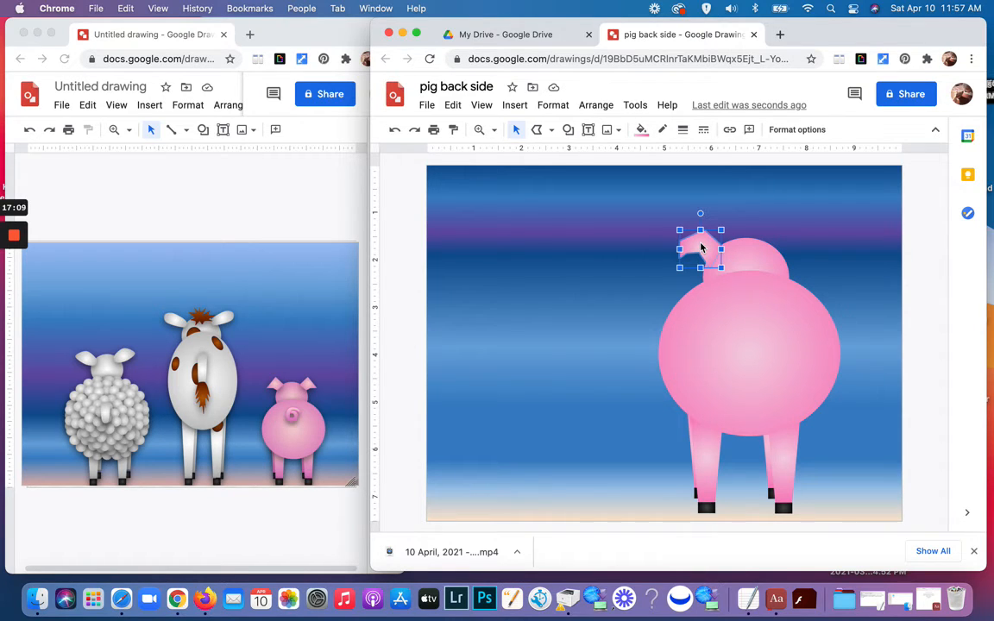
drag(702, 248, 780, 244)
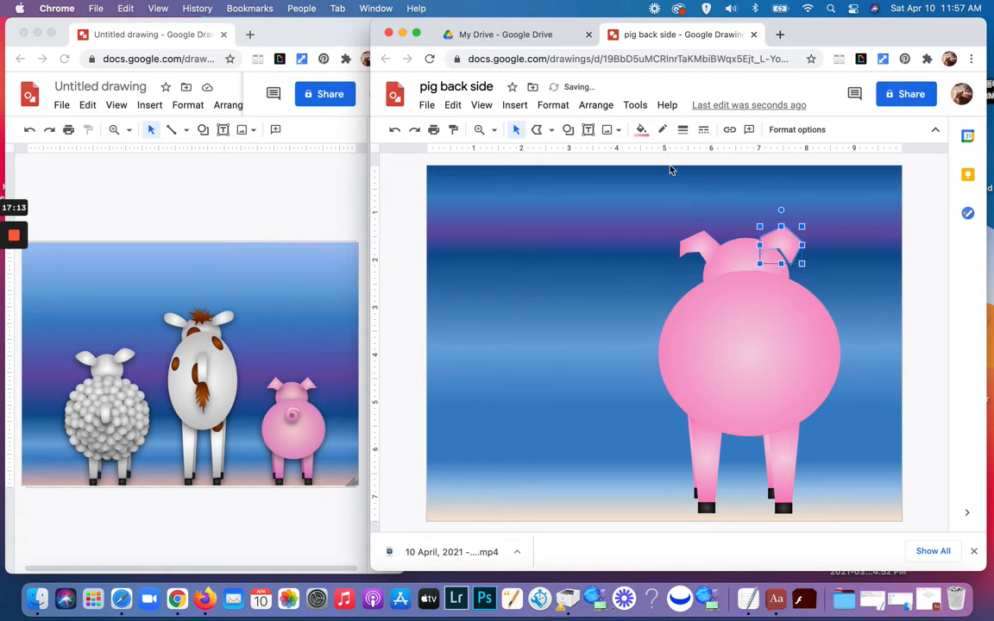
click(595, 104)
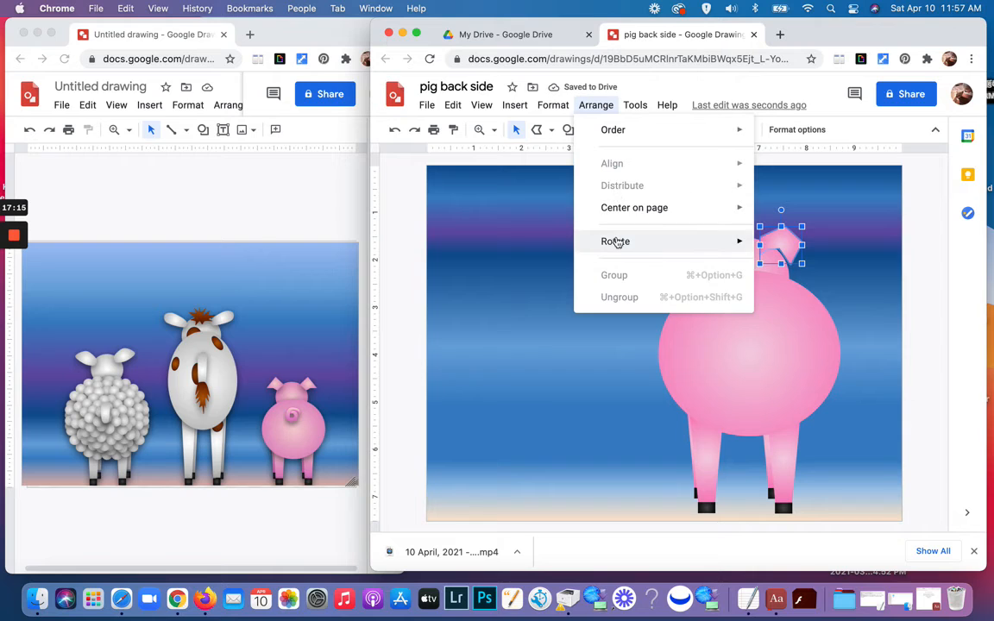
mouse_move(608, 240)
click(820, 290)
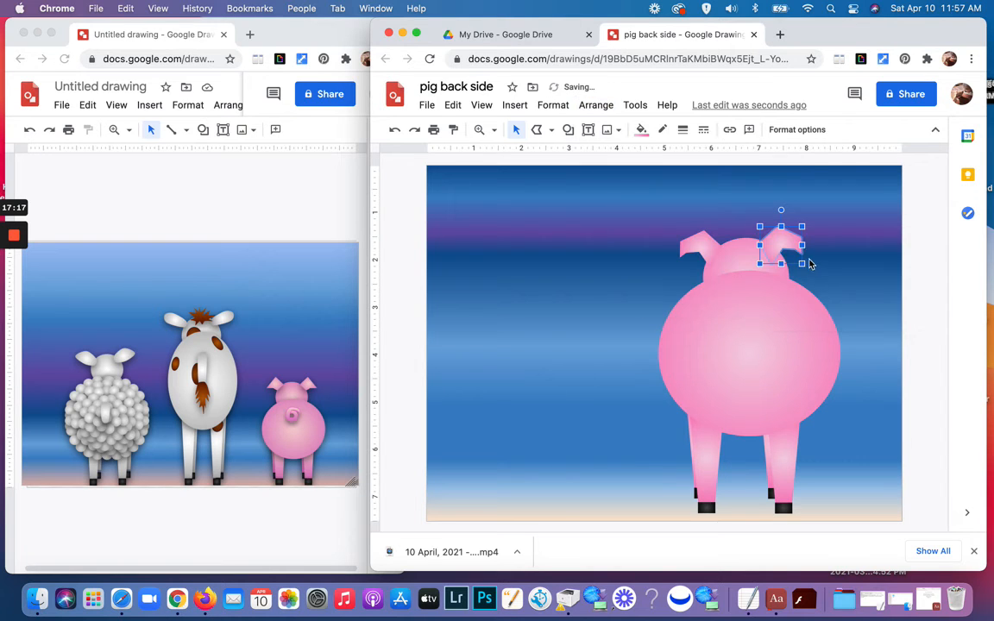
Step: Nudge the flipped ear slightly outward on the right edge of the pig's head
click(840, 239)
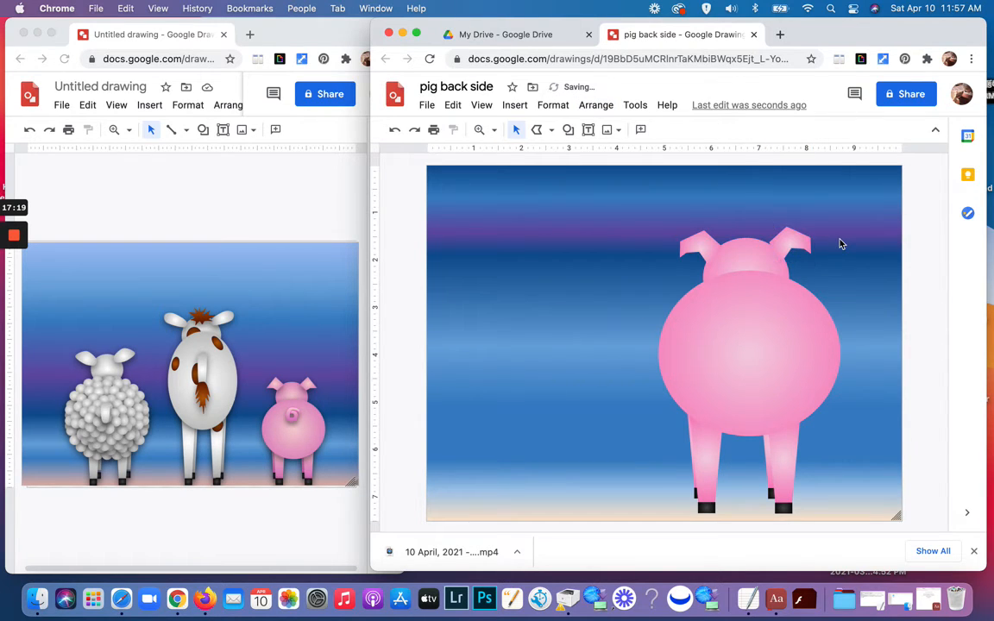
drag(789, 243, 788, 244)
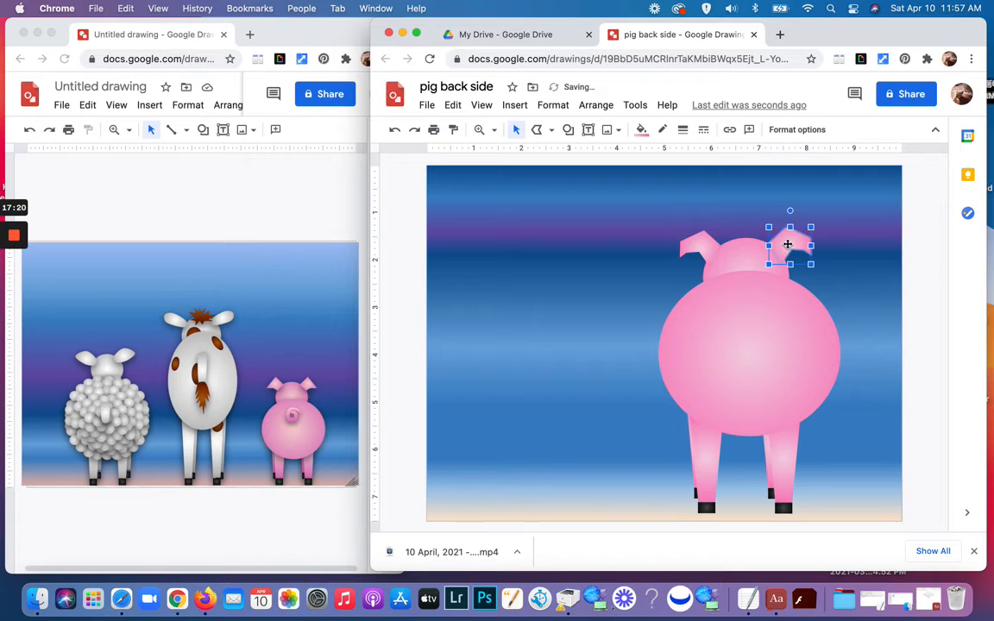
click(824, 208)
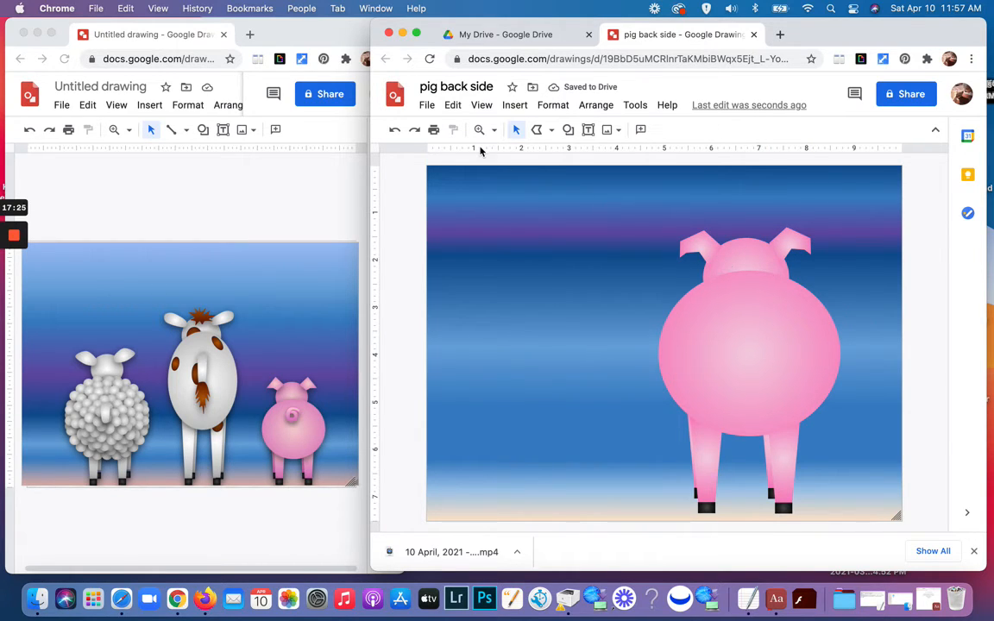
Step: Show the guides and move the horizontal guide up to about 2.1 inches, near the lower edge of the ears
click(481, 105)
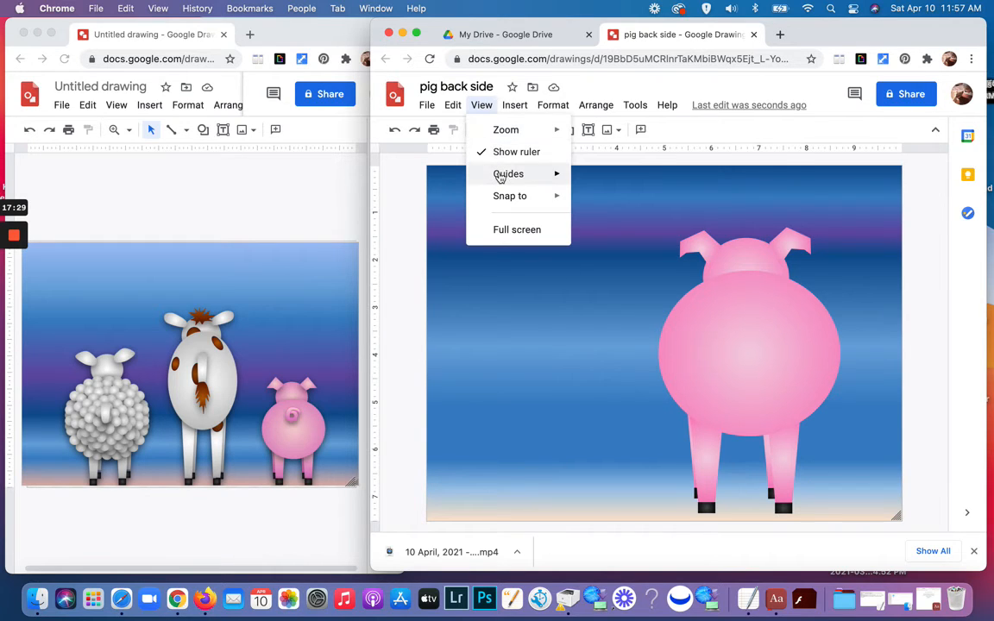
mouse_move(499, 176)
click(603, 181)
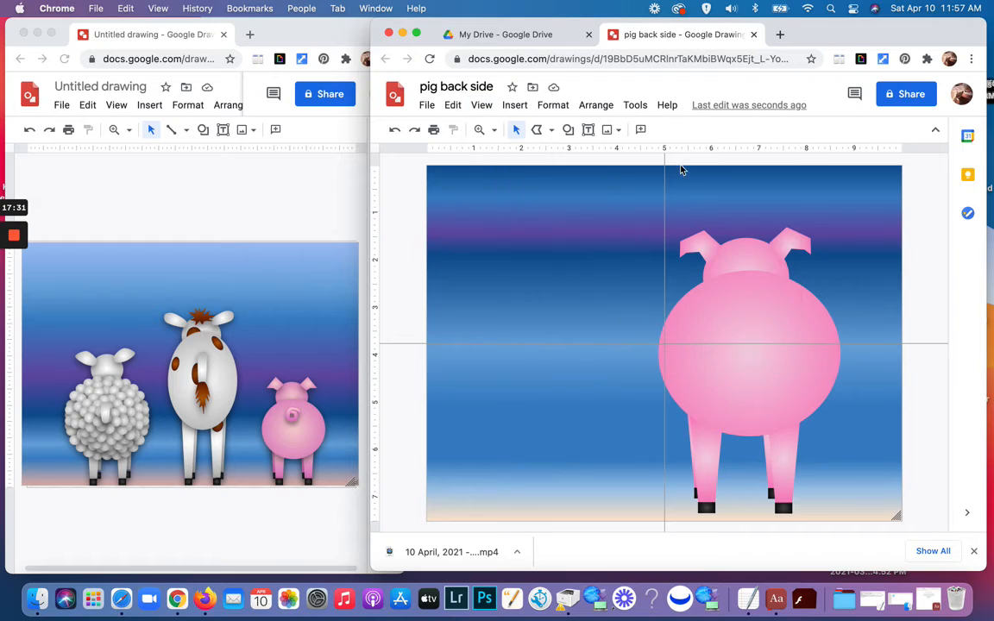
drag(894, 345, 888, 264)
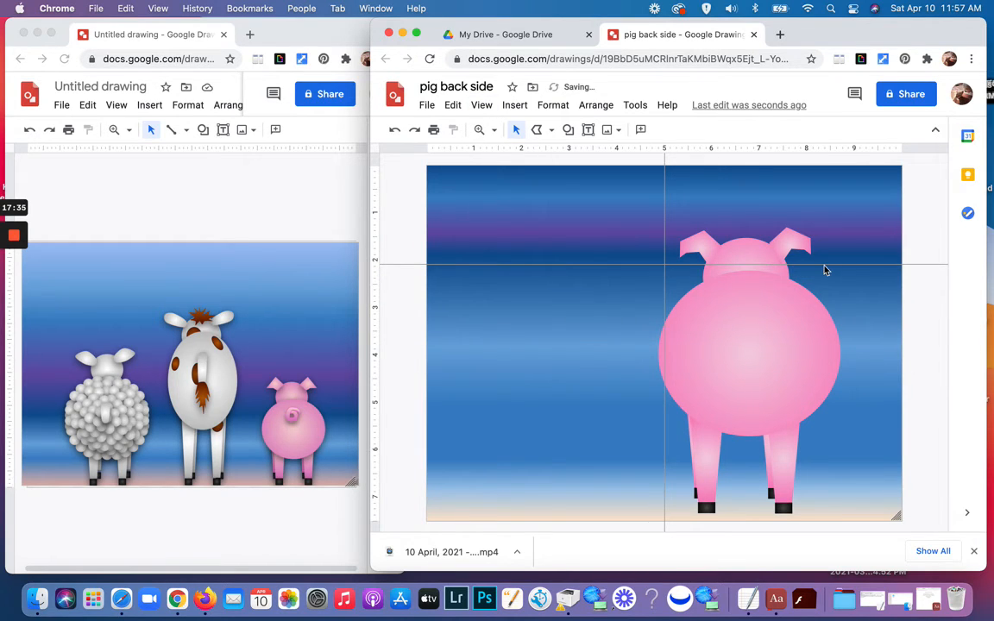
Step: Nudge the right ear down level with the left ear and remove both guides from the canvas
click(797, 244)
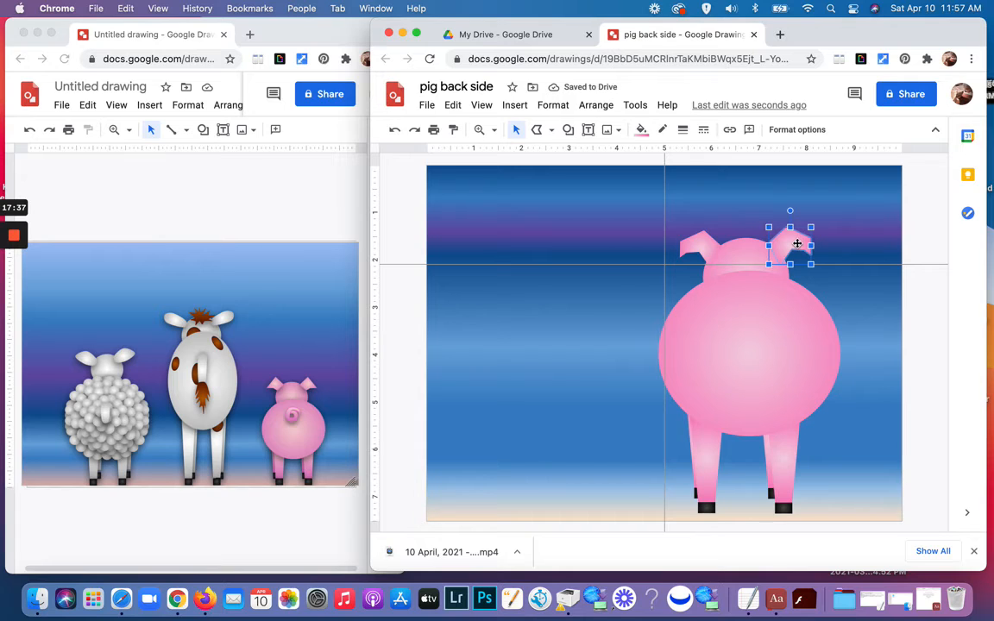
click(829, 228)
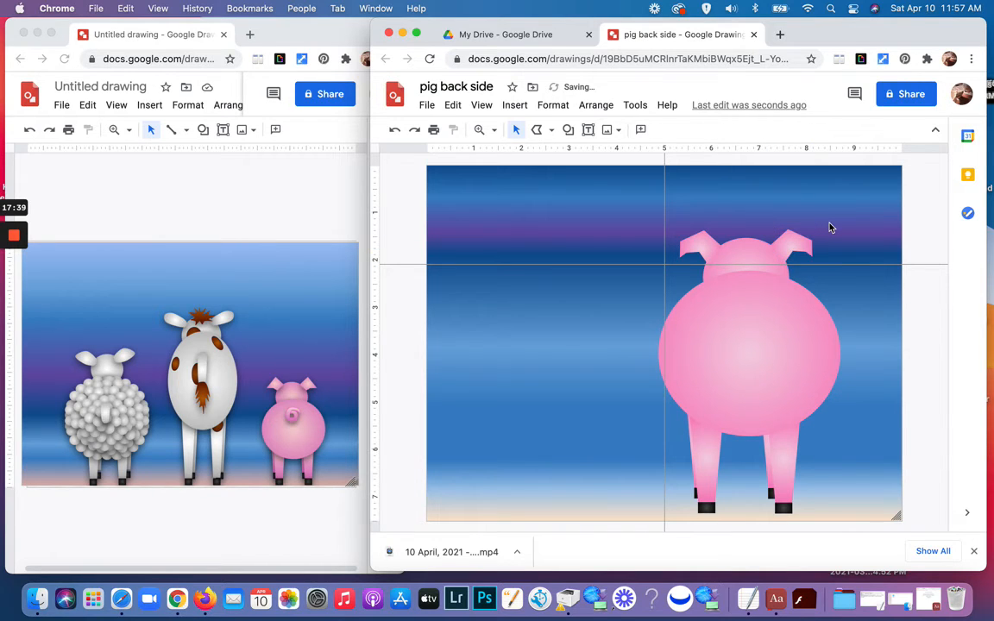
click(798, 244)
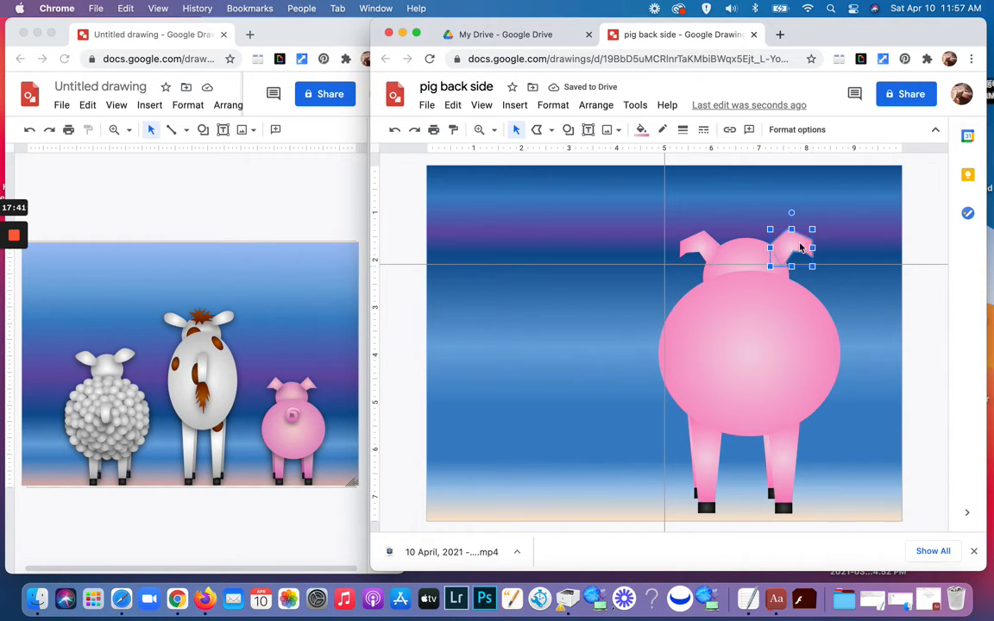
click(822, 241)
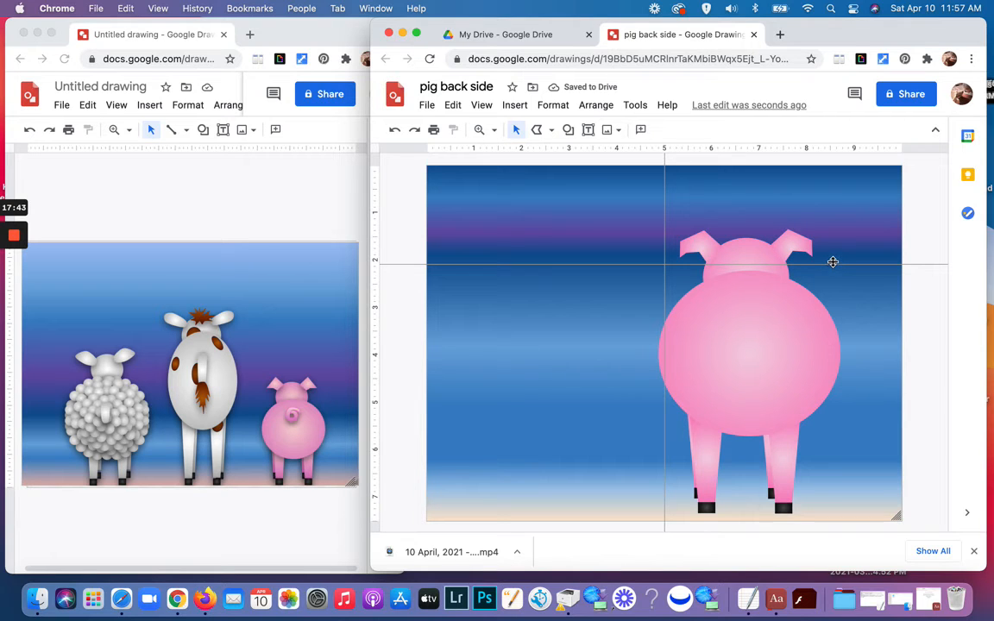
drag(833, 263, 851, 530)
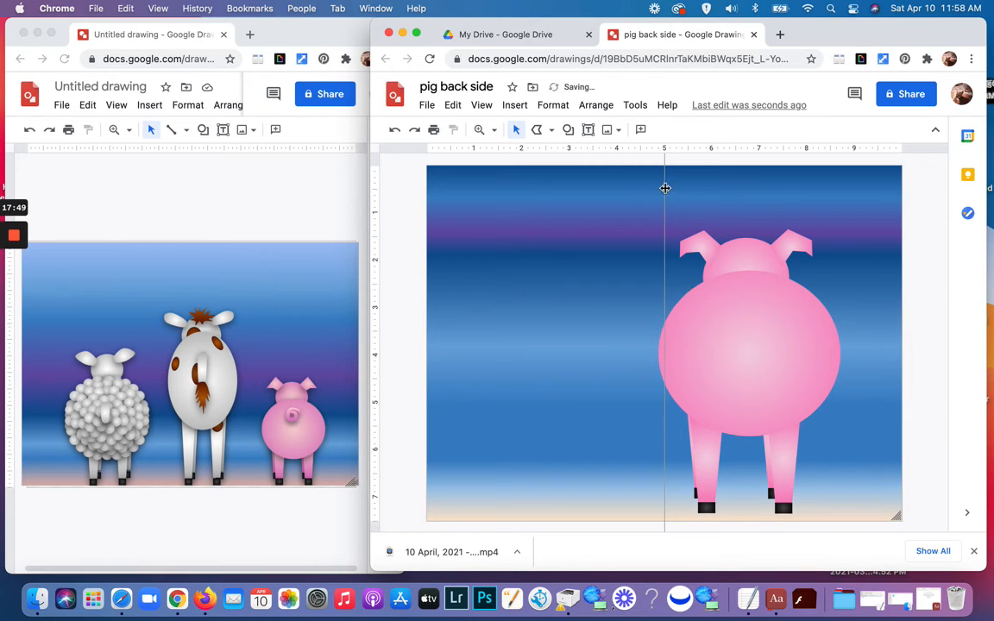
drag(663, 186, 385, 192)
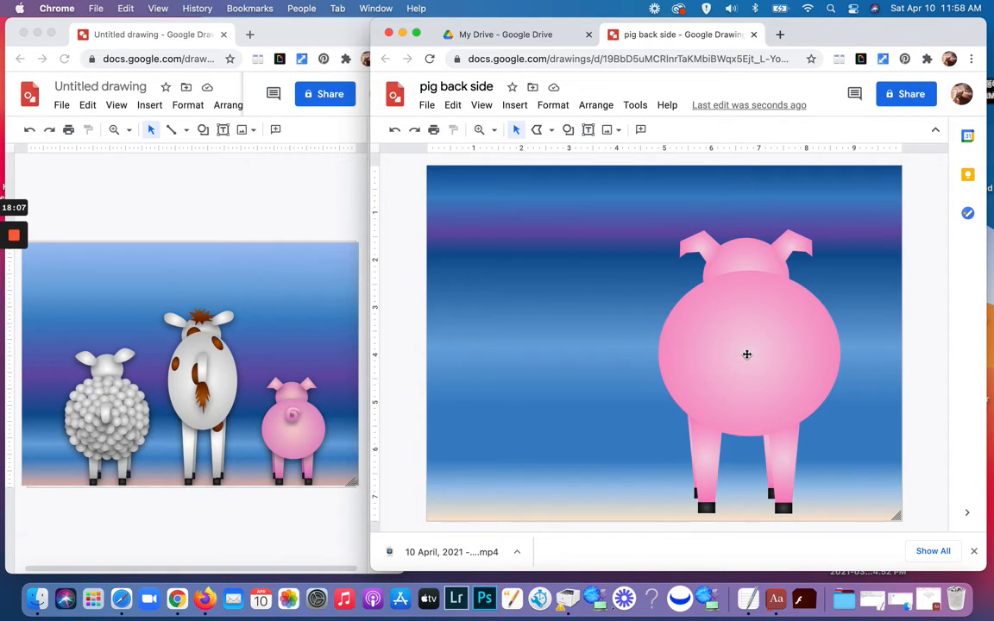
Step: Shift the pig's ears, head and body together slightly left to center them over the legs
click(701, 243)
shift+click(796, 245)
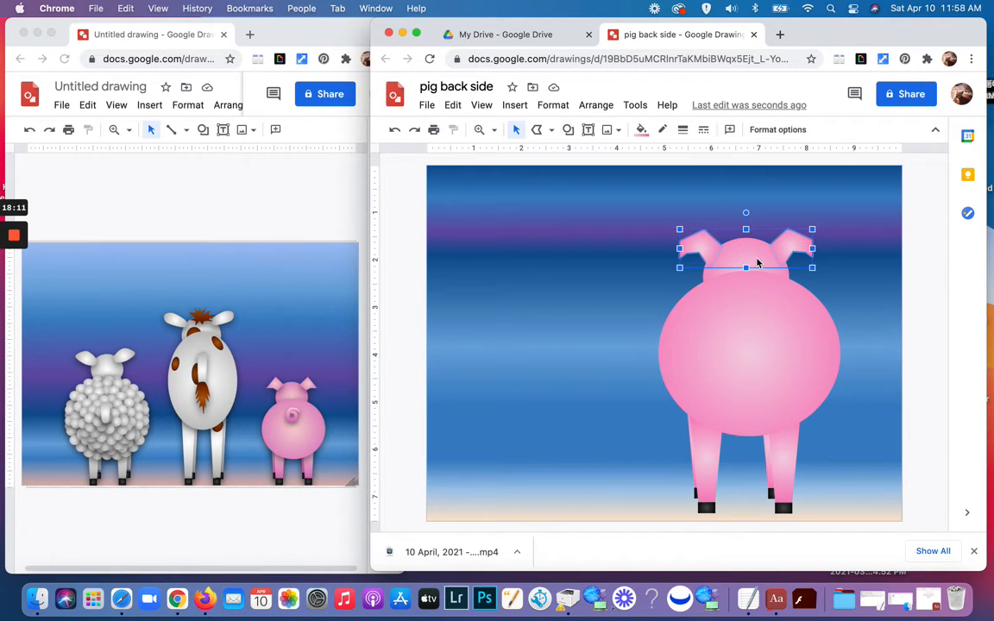
shift+click(751, 345)
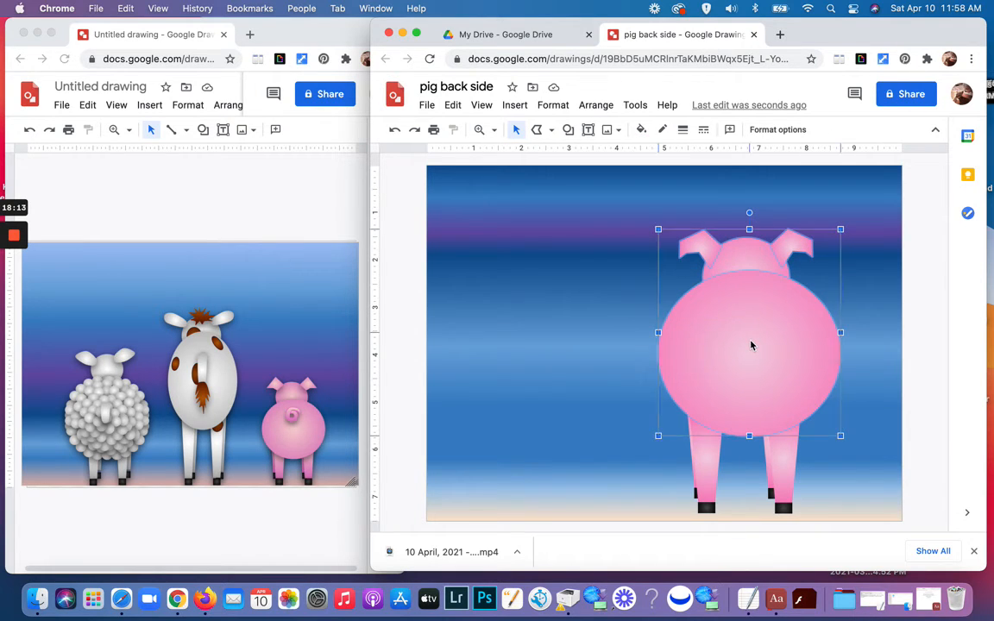
drag(751, 345, 749, 346)
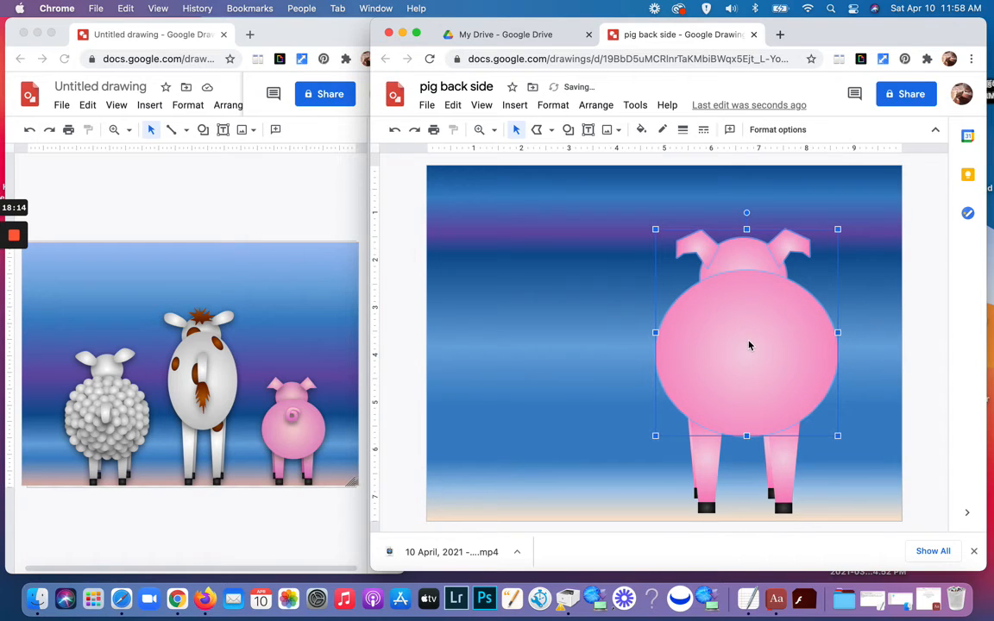
click(863, 287)
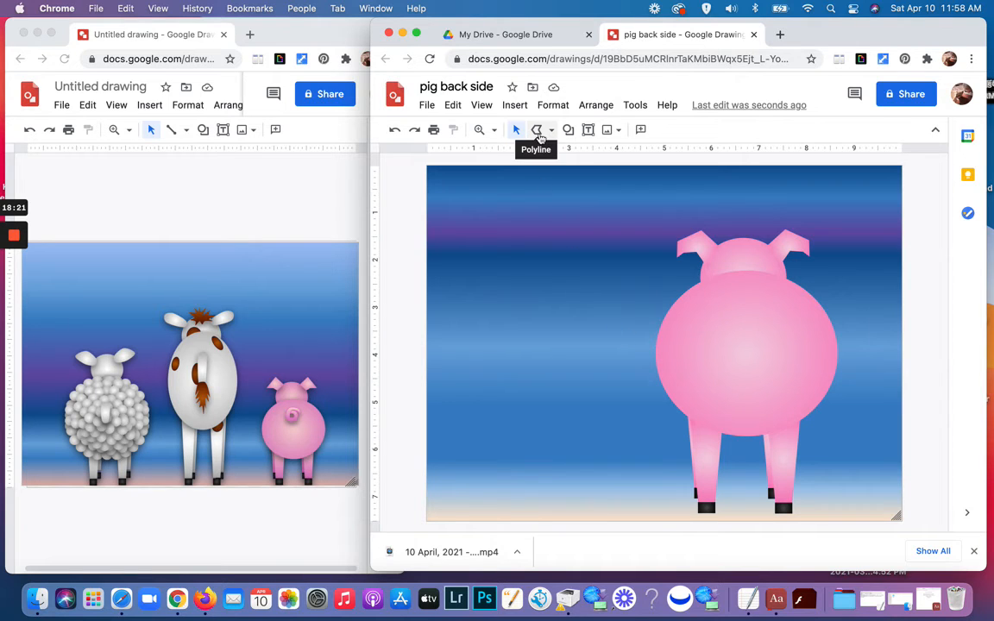
Step: Draw a closed spiral pig tail about 2.6 by 2.4 inches with the Curve tool on the empty background left of the pig
click(551, 129)
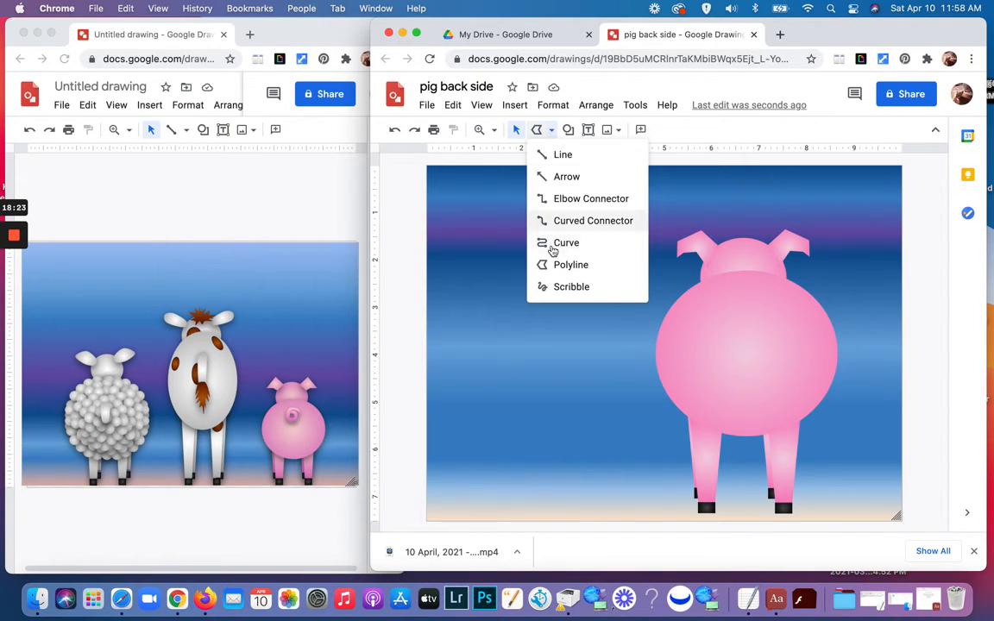
click(556, 244)
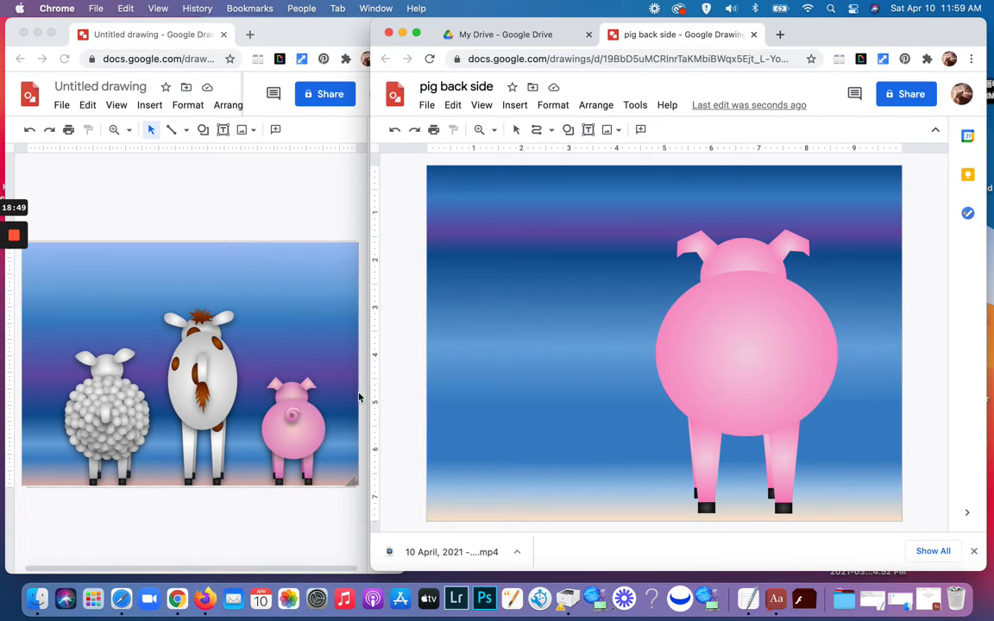
click(504, 268)
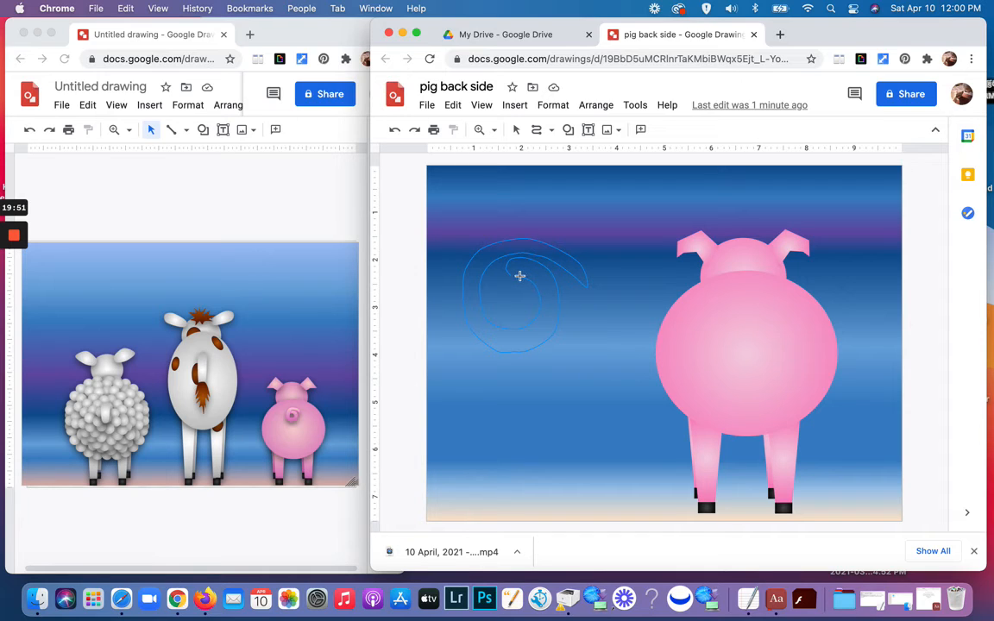
click(510, 274)
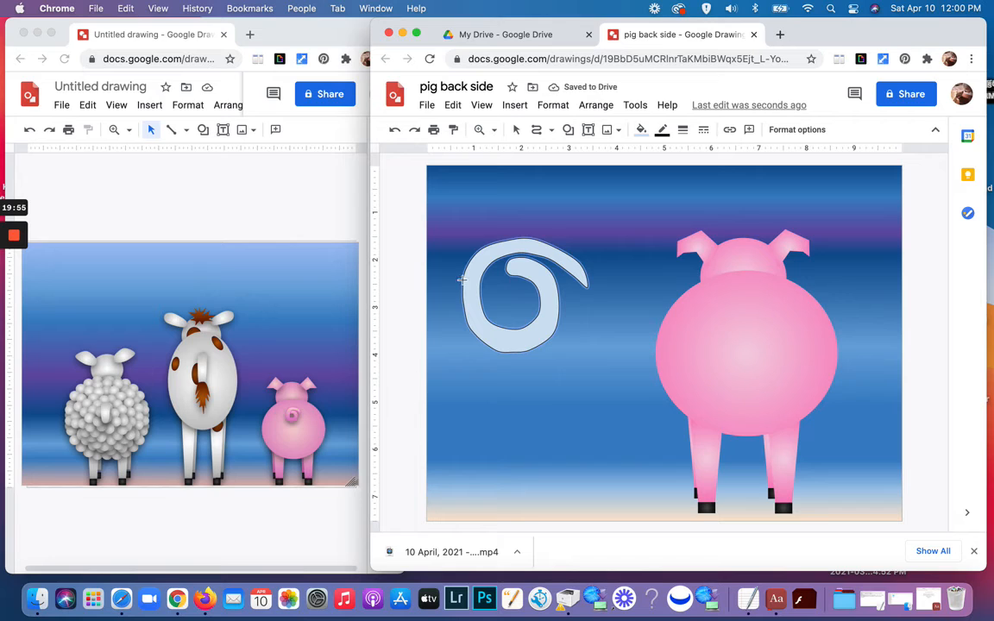
Step: Make the spiral tail's outline transparent and return to the Select tool
click(662, 131)
click(634, 155)
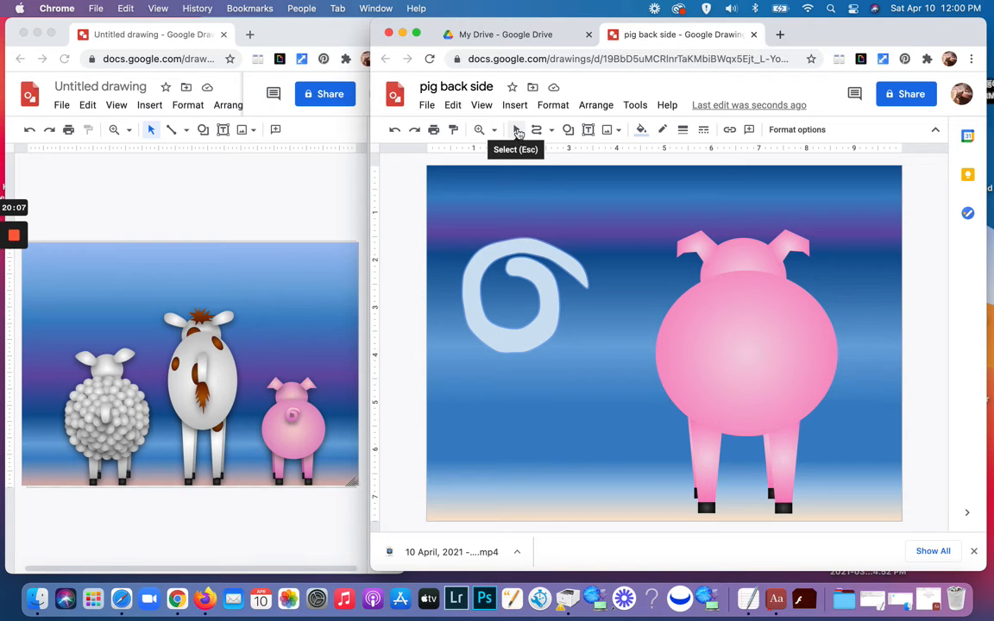
click(516, 131)
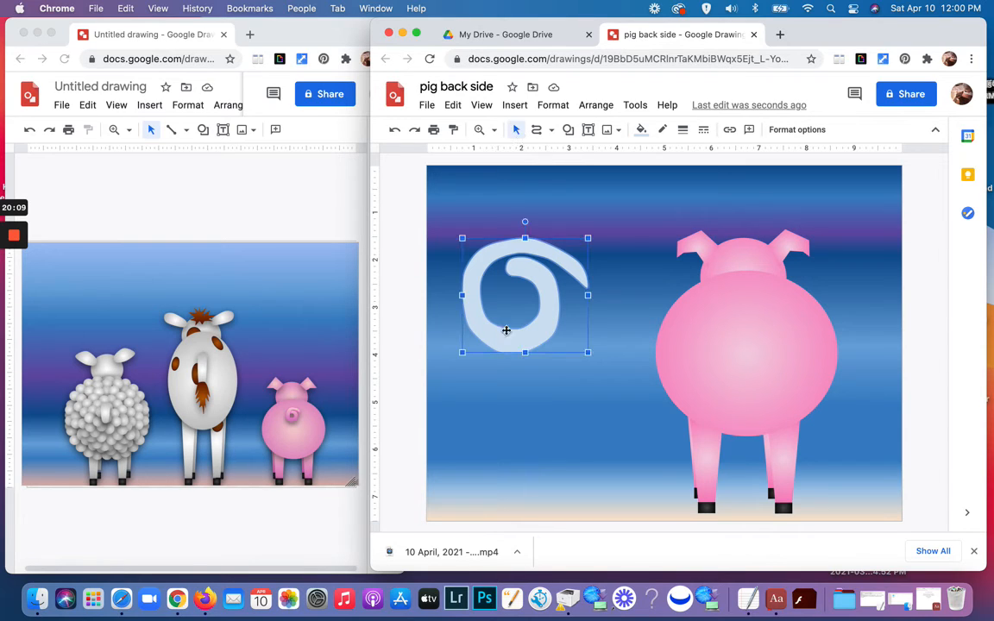
Step: Edit the spiral tail's points along its inner curve and upper edge to smooth the shape
double_click(547, 296)
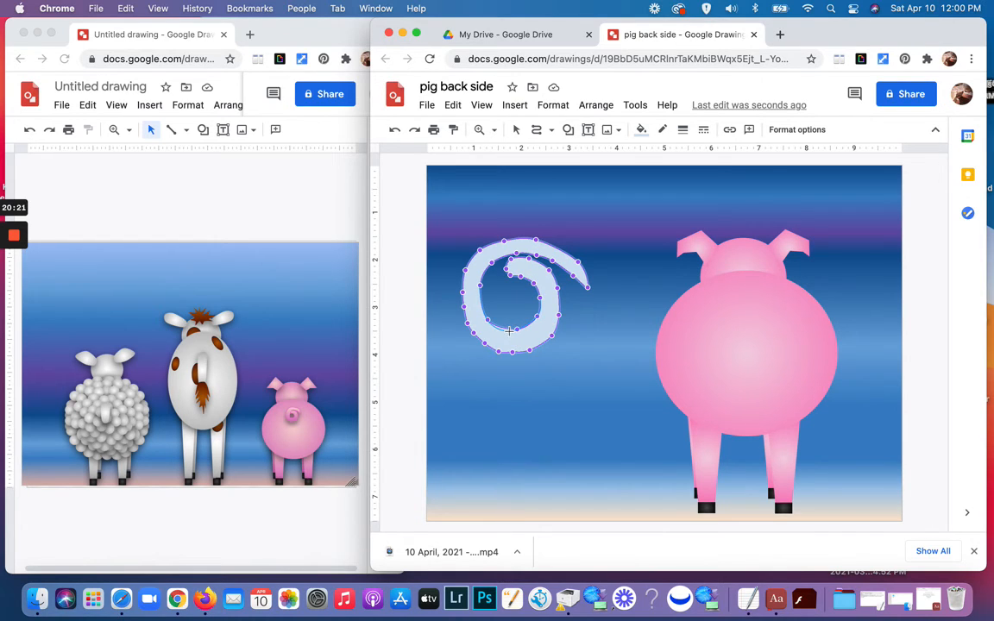
drag(508, 331, 510, 332)
drag(535, 319, 533, 318)
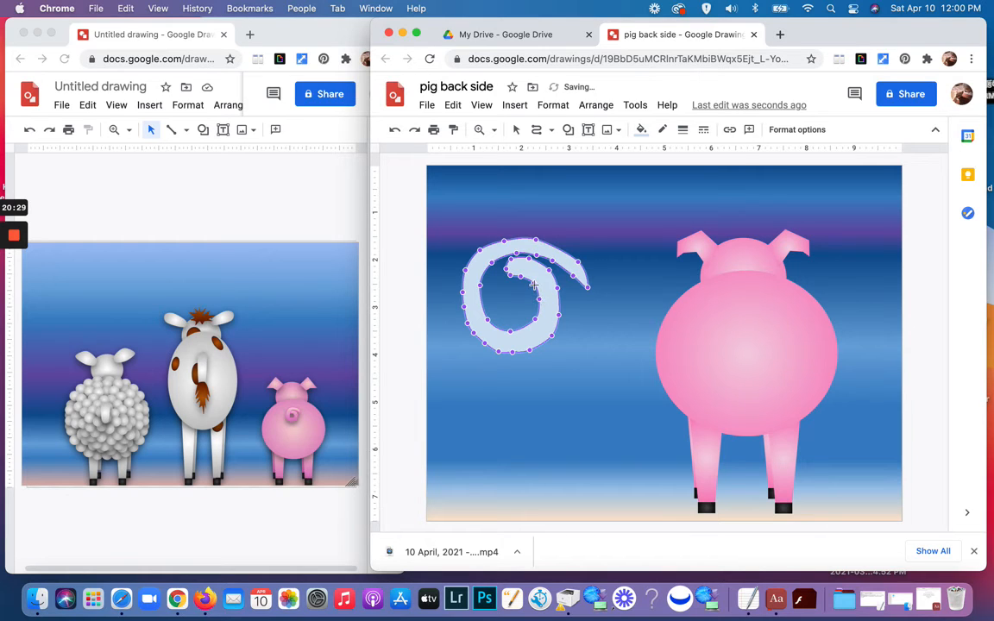
drag(534, 285, 533, 288)
drag(547, 242, 510, 238)
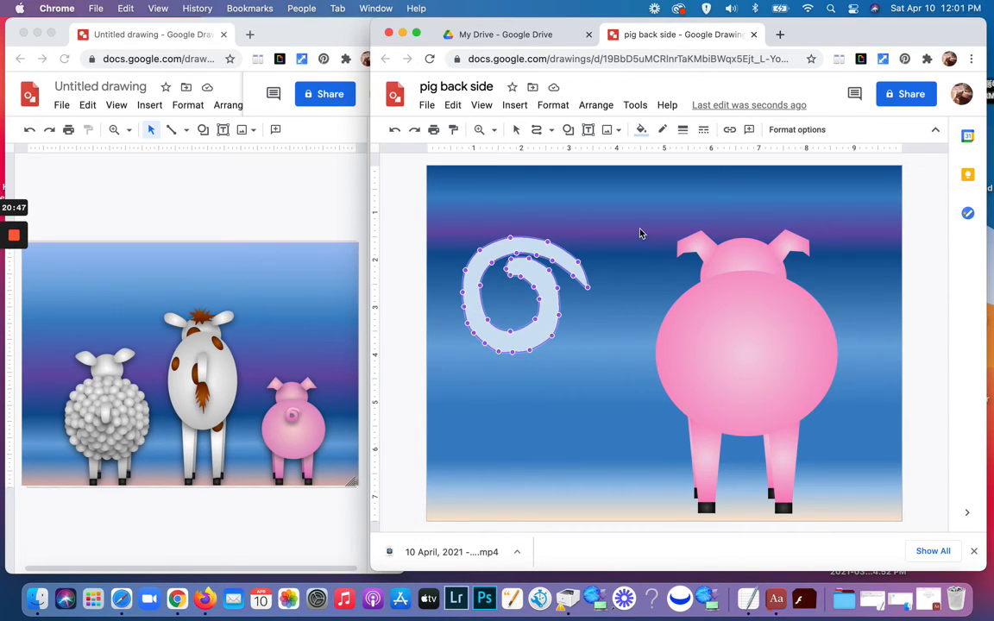
key(Escape)
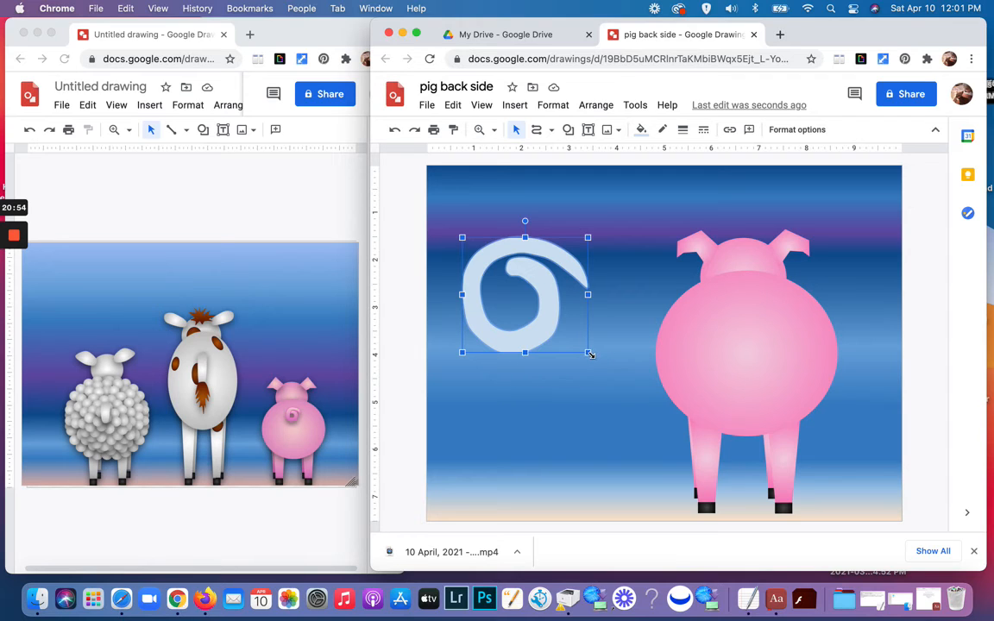
Step: Shrink the spiral tail to about 0.8 by 0.8 inches and center it on the upper part of the pig's body
drag(589, 353, 532, 300)
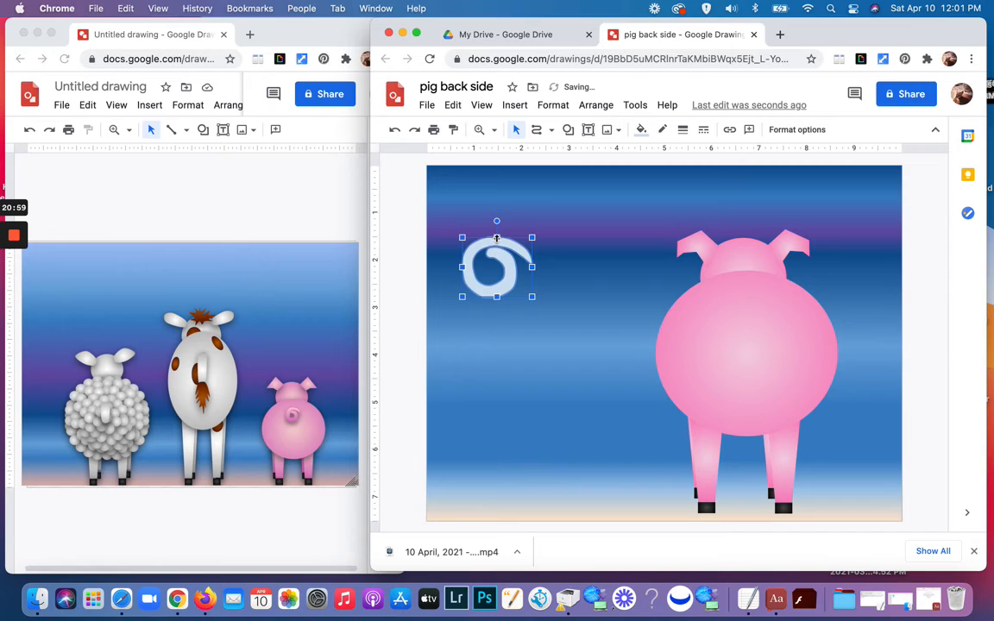
mouse_move(496, 238)
mouse_down()
mouse_move(490, 188)
mouse_move(444, 172)
mouse_move(465, 226)
mouse_move(461, 242)
mouse_move(483, 241)
mouse_up()
drag(532, 269, 753, 310)
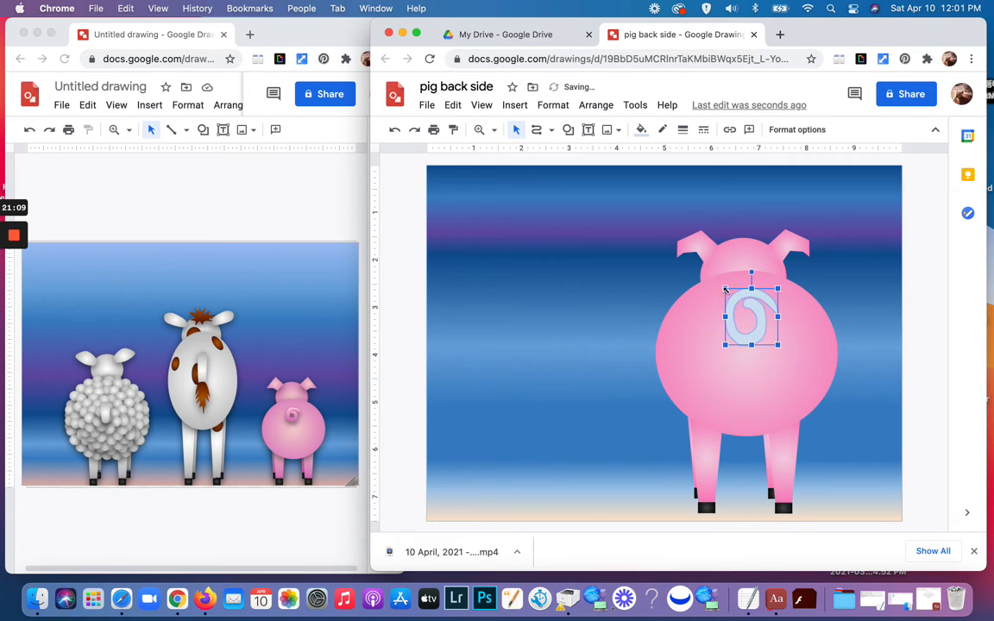
drag(722, 288, 754, 324)
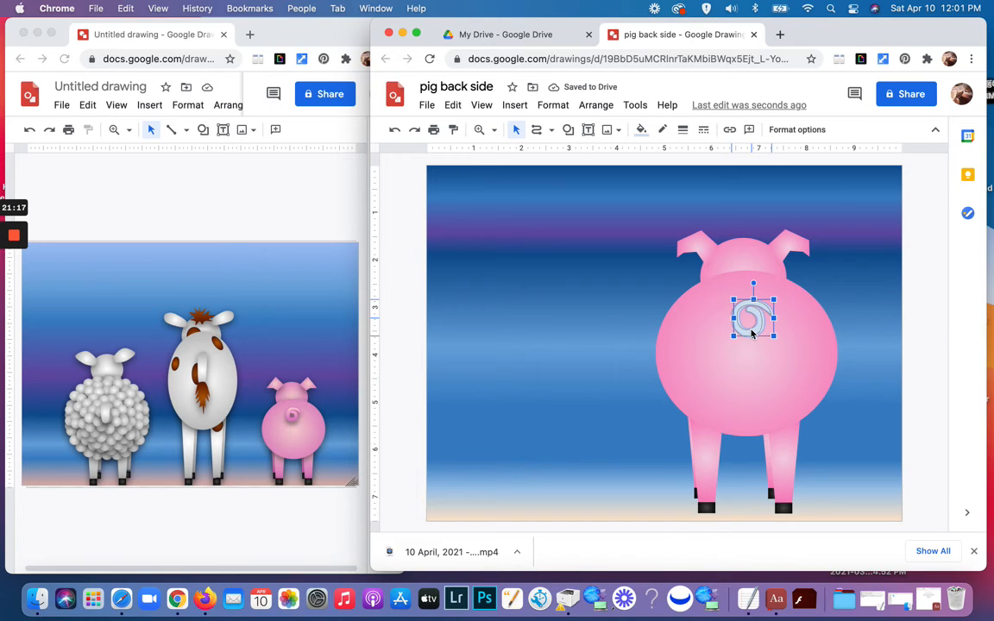
drag(751, 333, 746, 329)
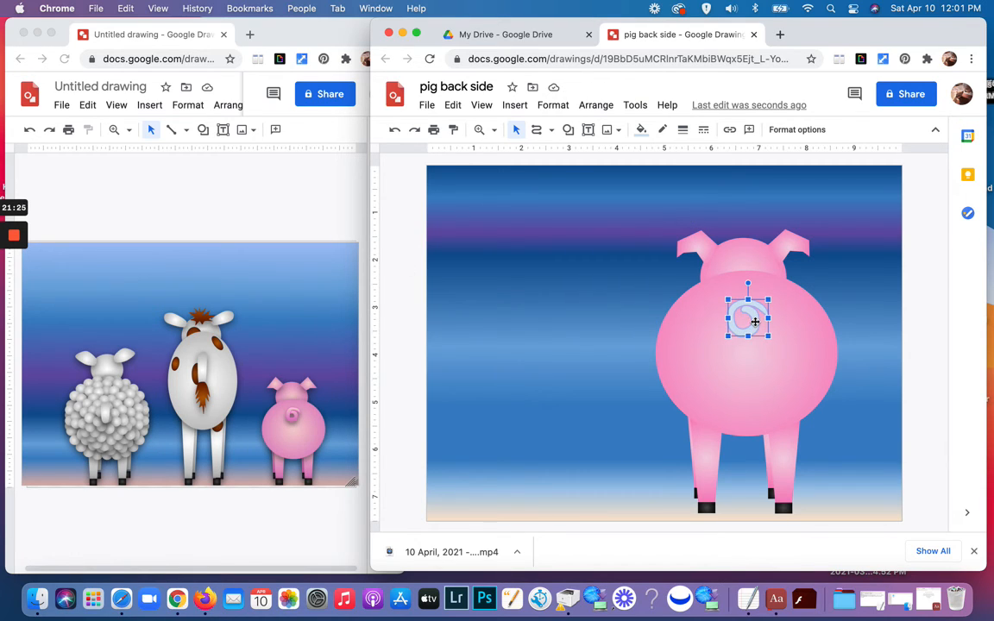
Step: Fill the tail with the custom pink radial gradient and set its outline to transparent
click(641, 132)
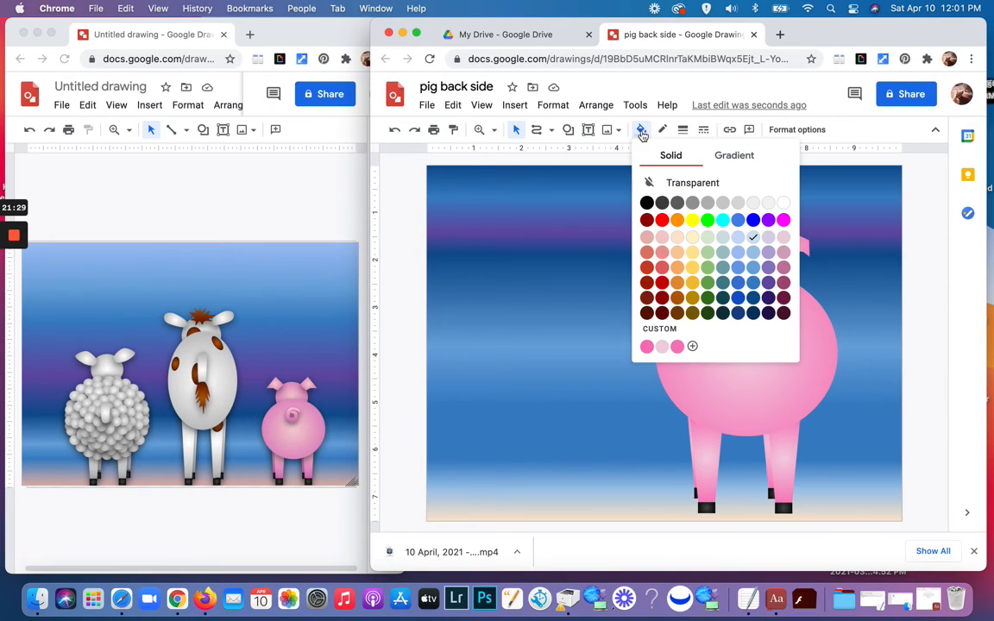
click(742, 156)
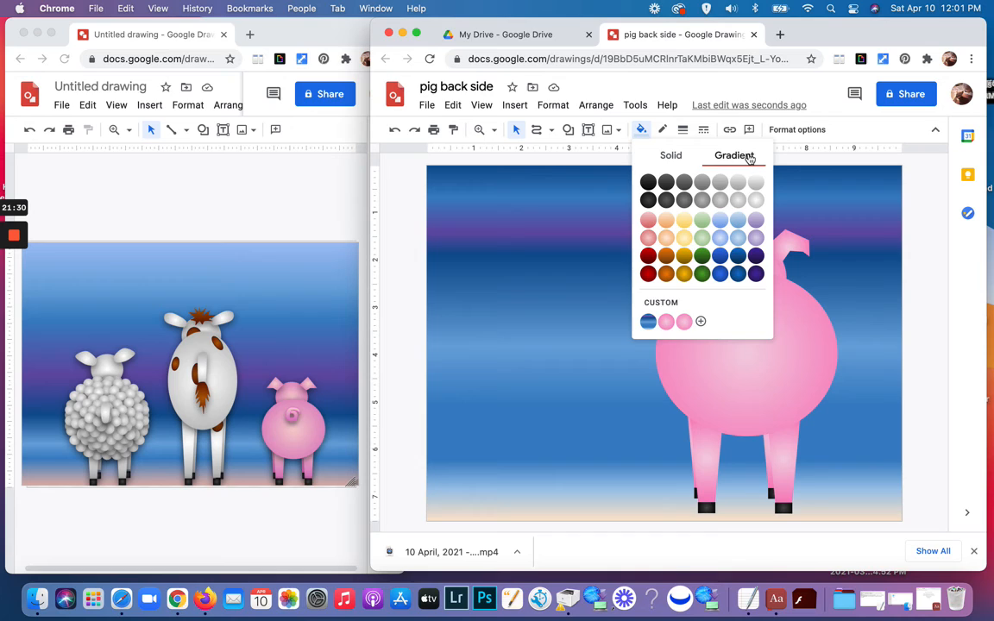
click(669, 324)
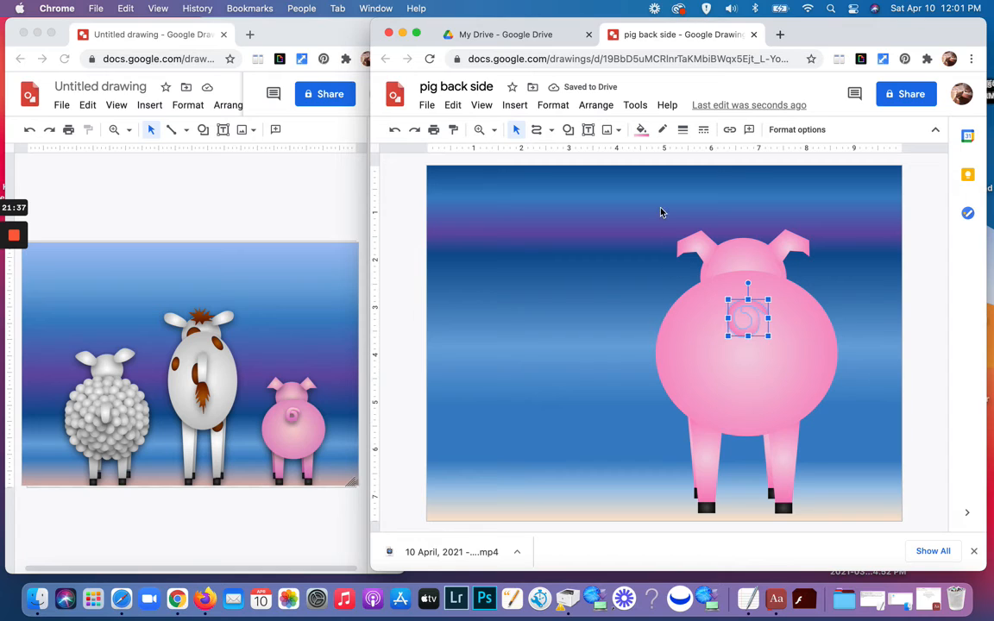
click(641, 129)
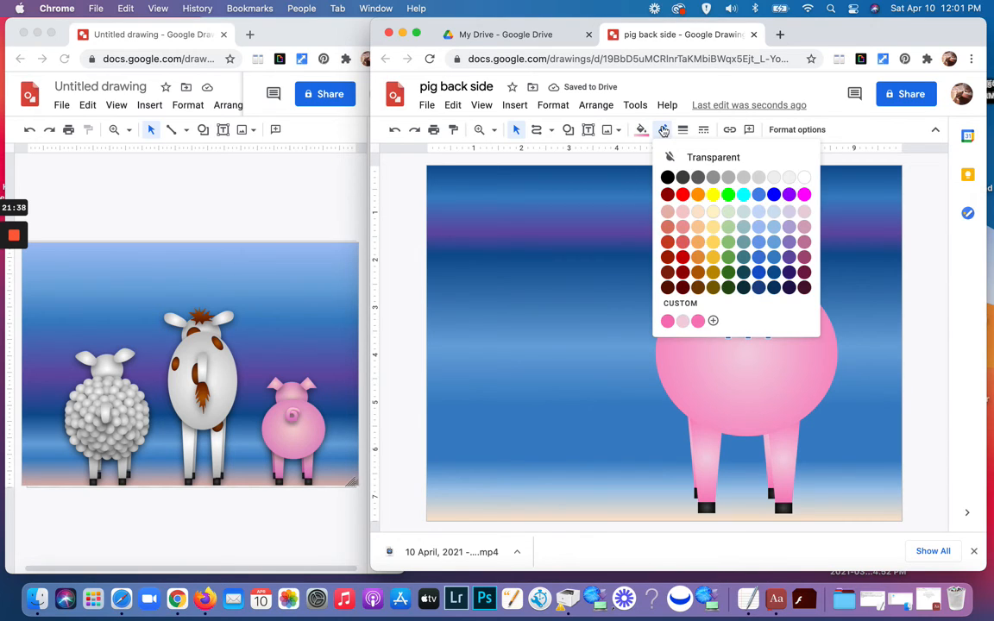
click(703, 164)
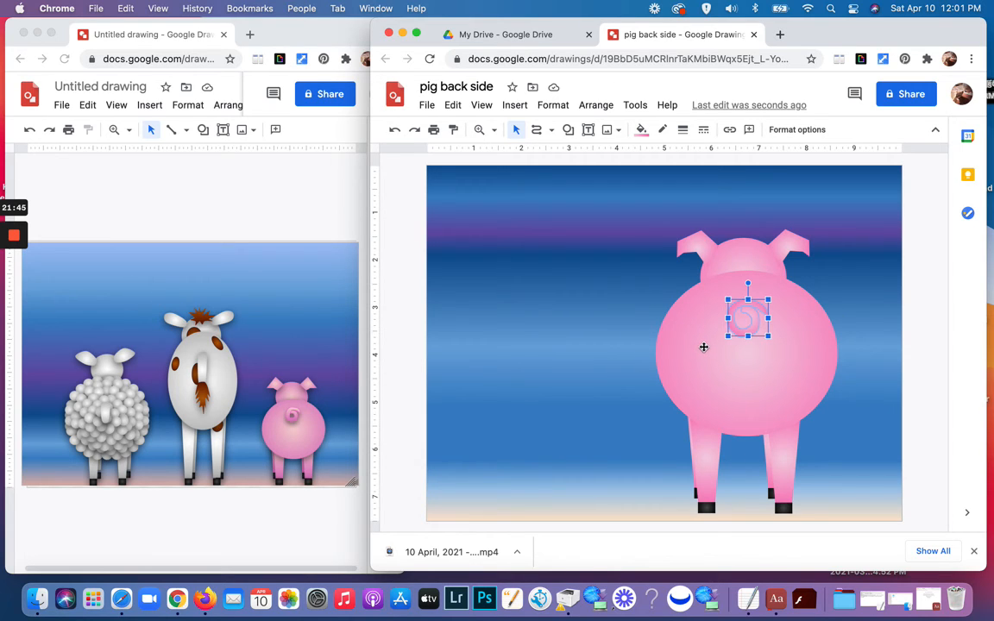
Step: Fill the pig's body with a custom radial gradient by changing the pale pink center stop to white
click(705, 343)
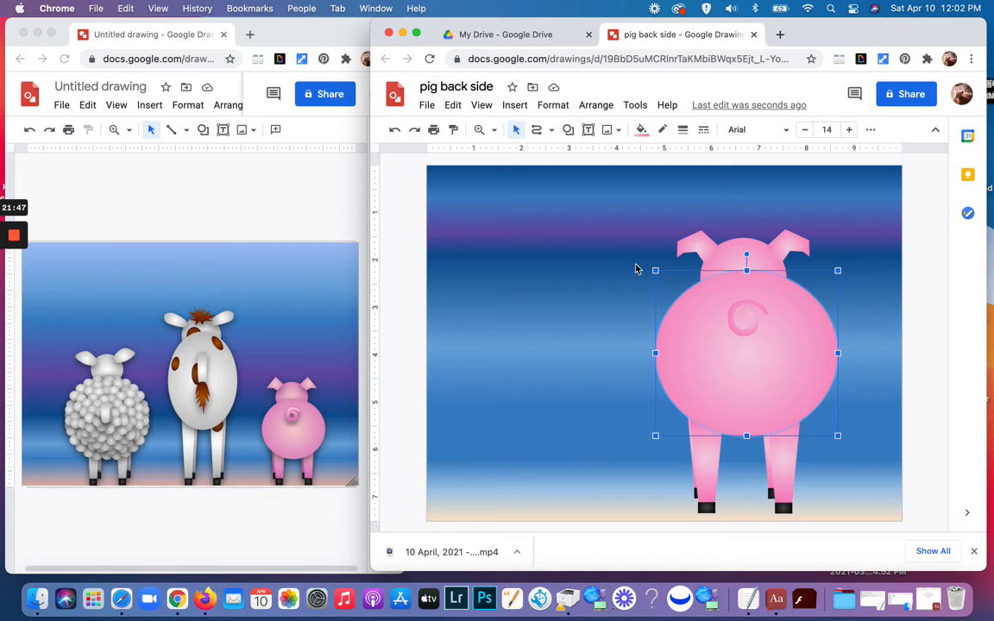
click(641, 130)
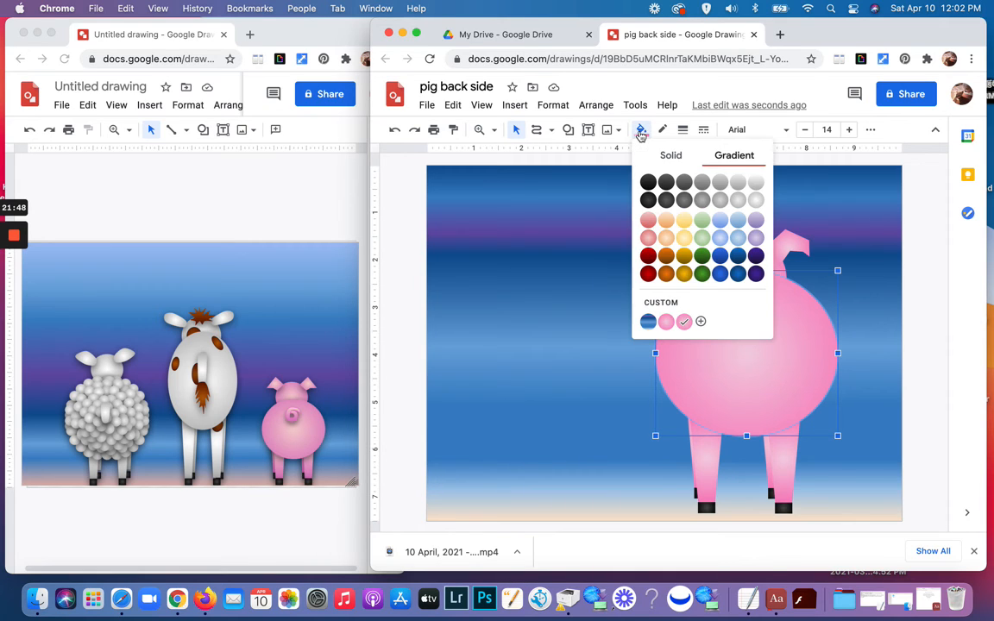
click(666, 321)
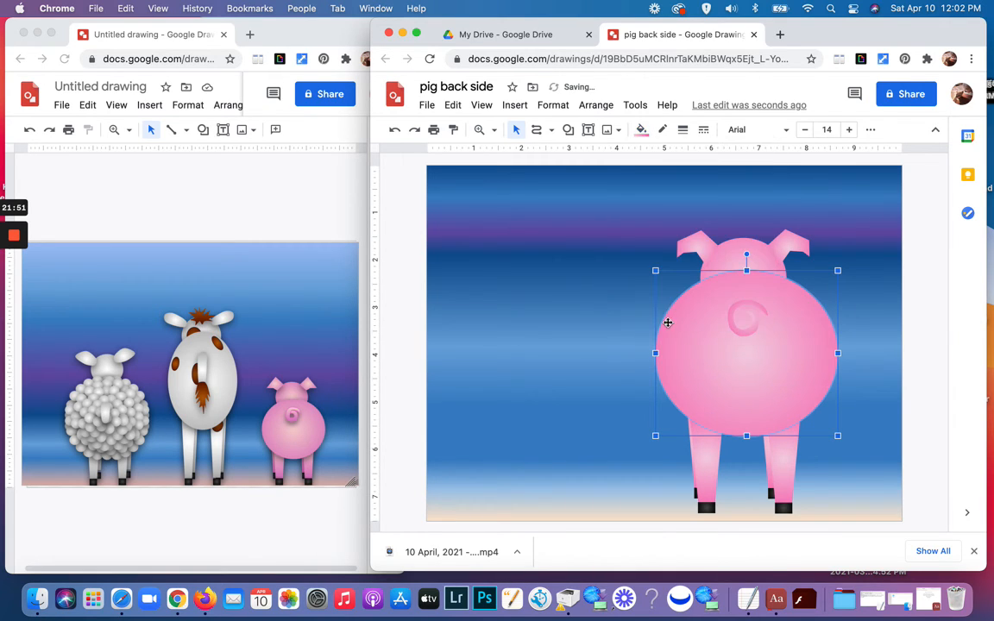
click(640, 130)
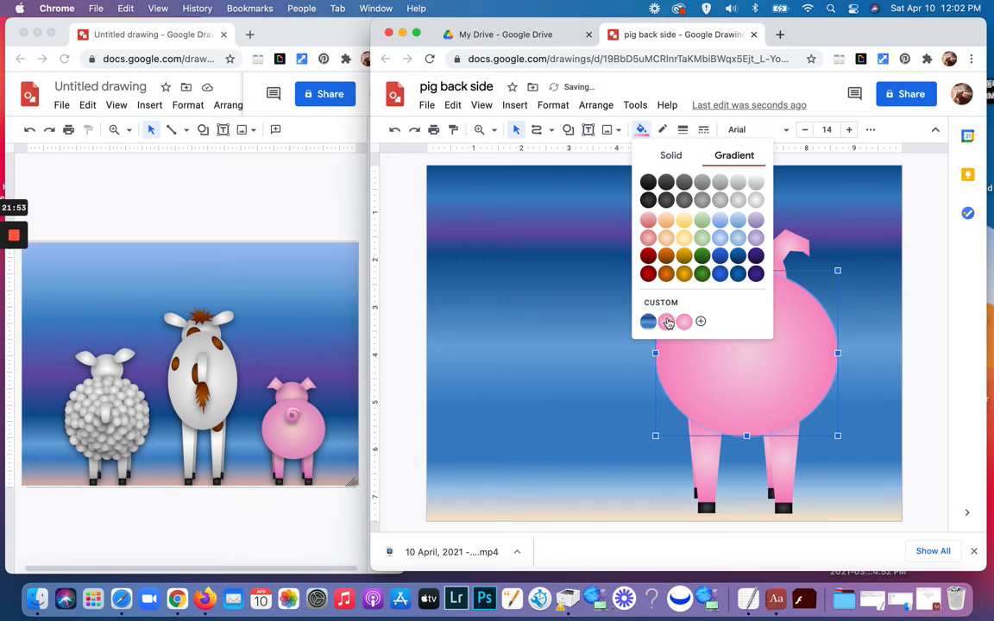
click(697, 321)
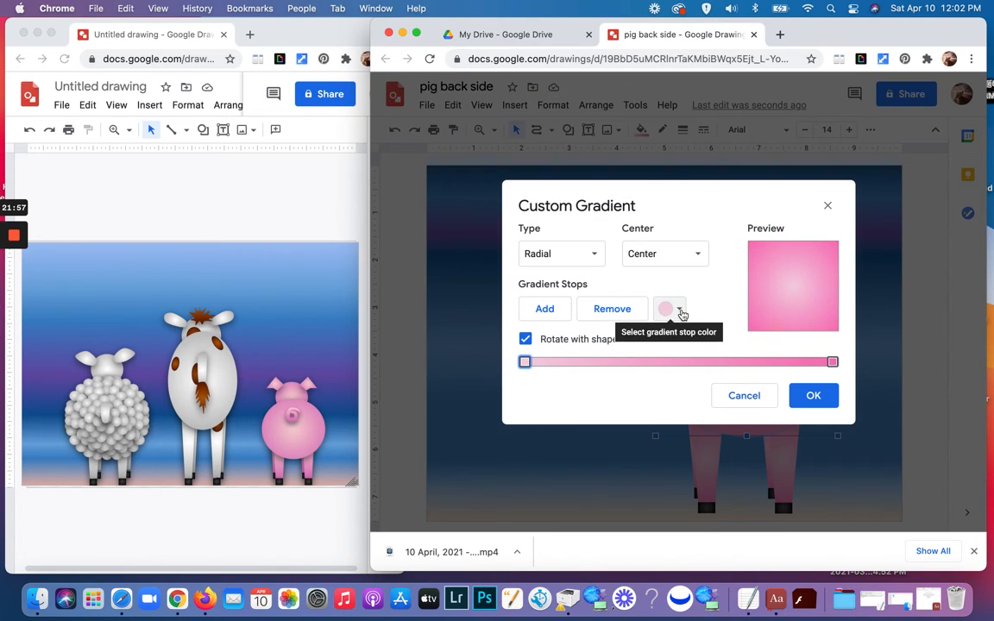
click(680, 311)
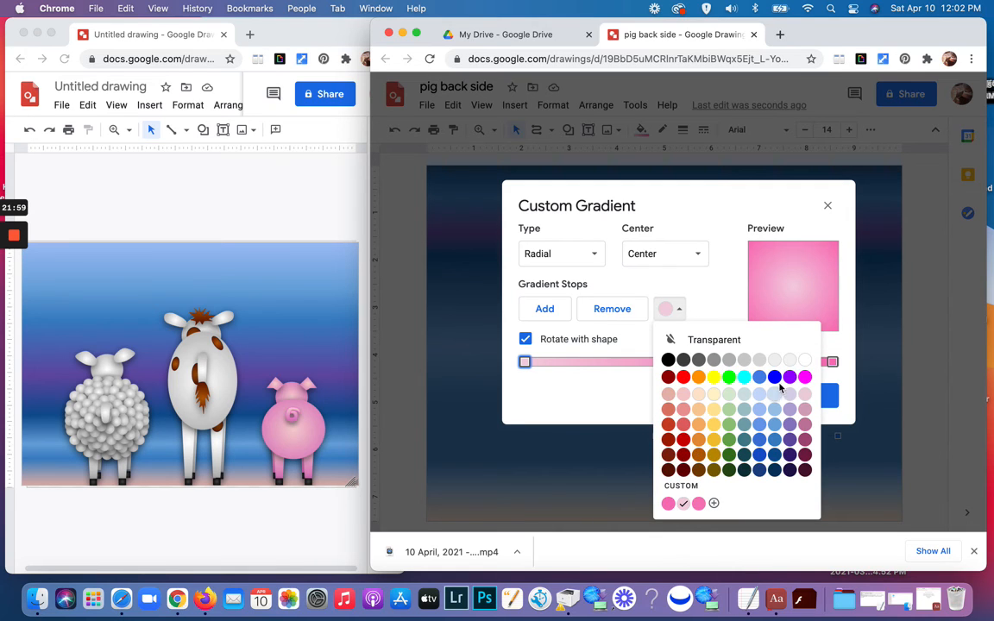
click(802, 360)
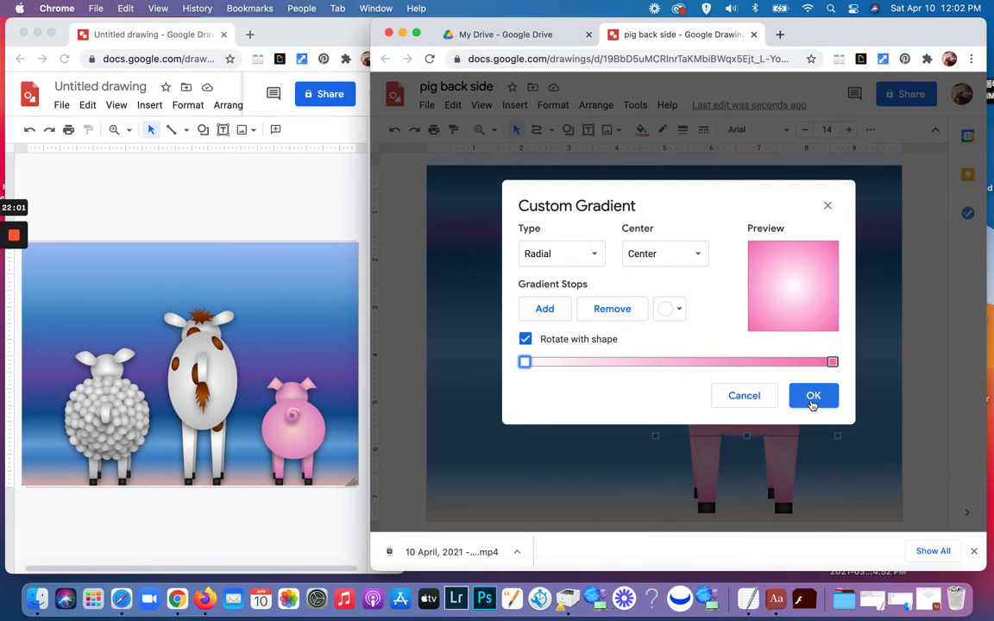
click(811, 397)
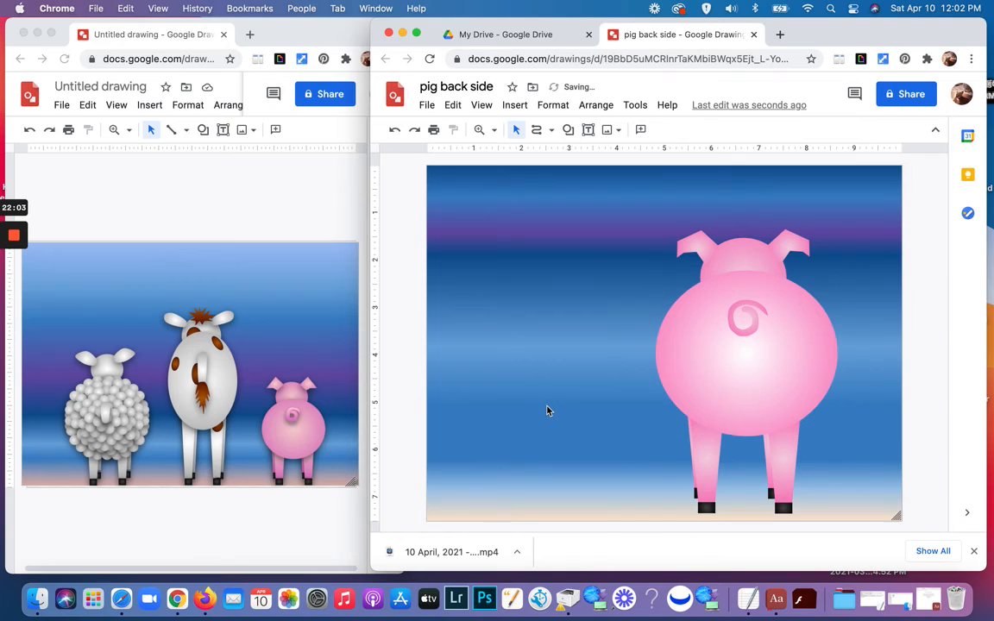
Step: Fill the curly tail with the custom white-to-pink radial gradient and deselect it
click(752, 326)
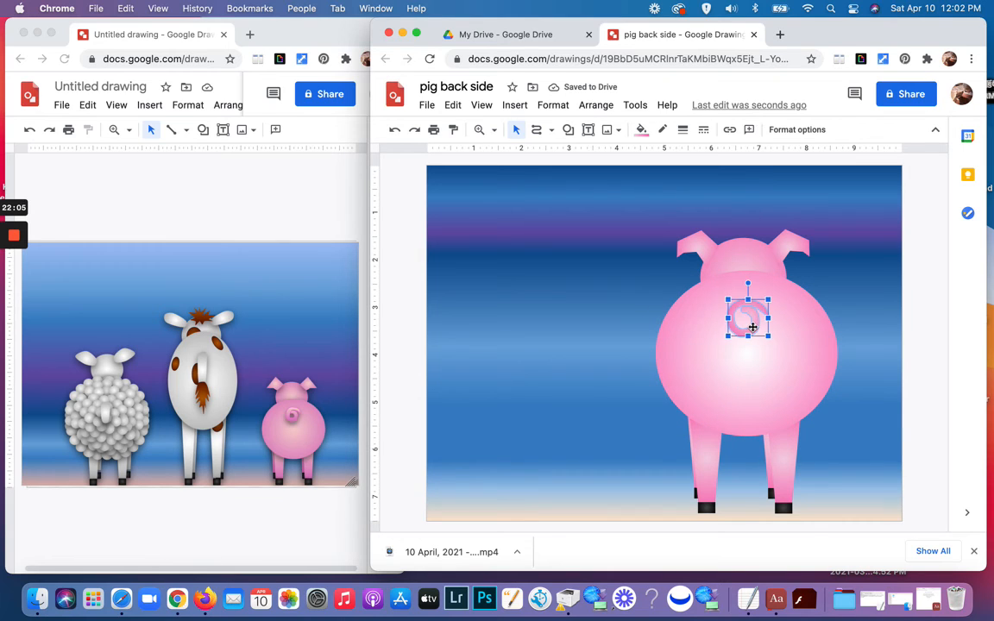
click(641, 129)
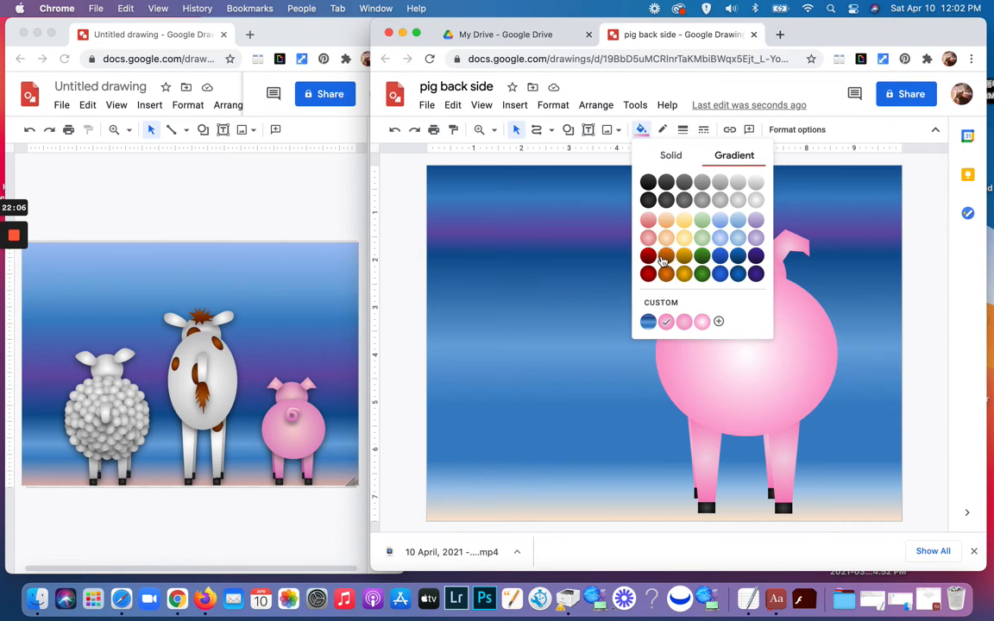
click(699, 323)
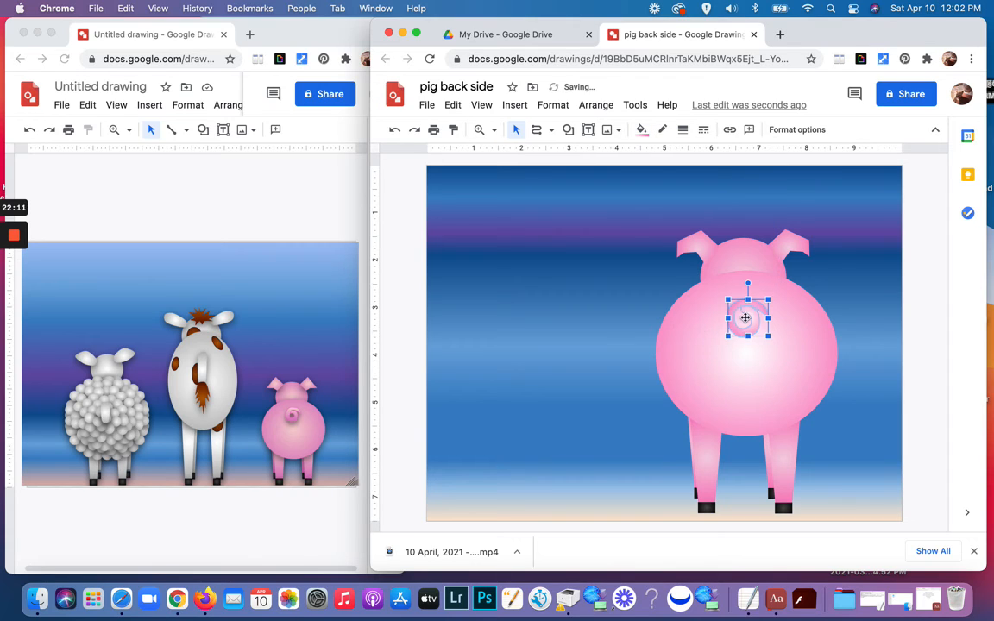
click(829, 267)
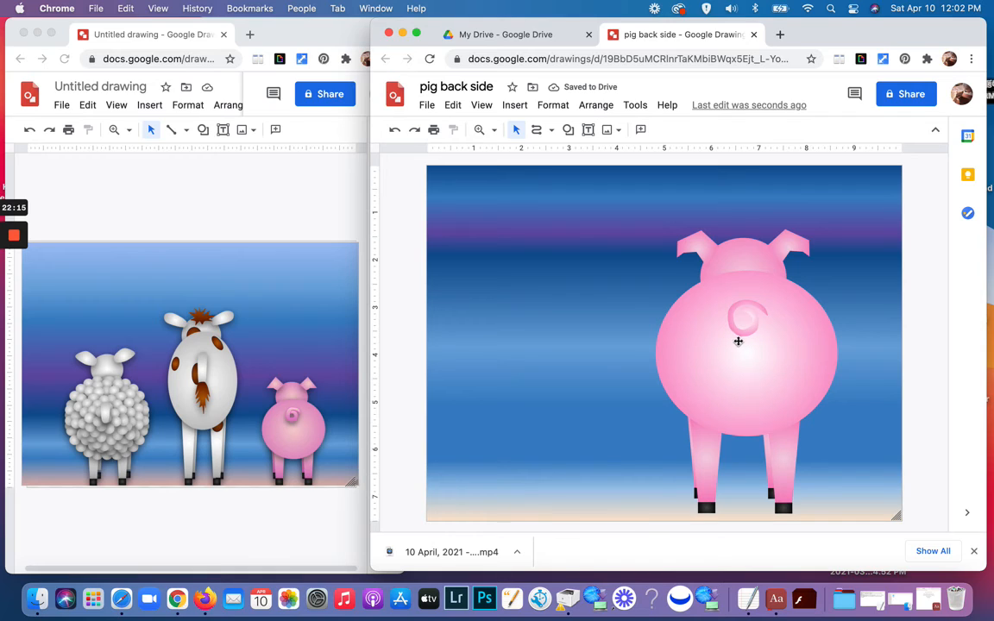
click(738, 324)
double_click(738, 324)
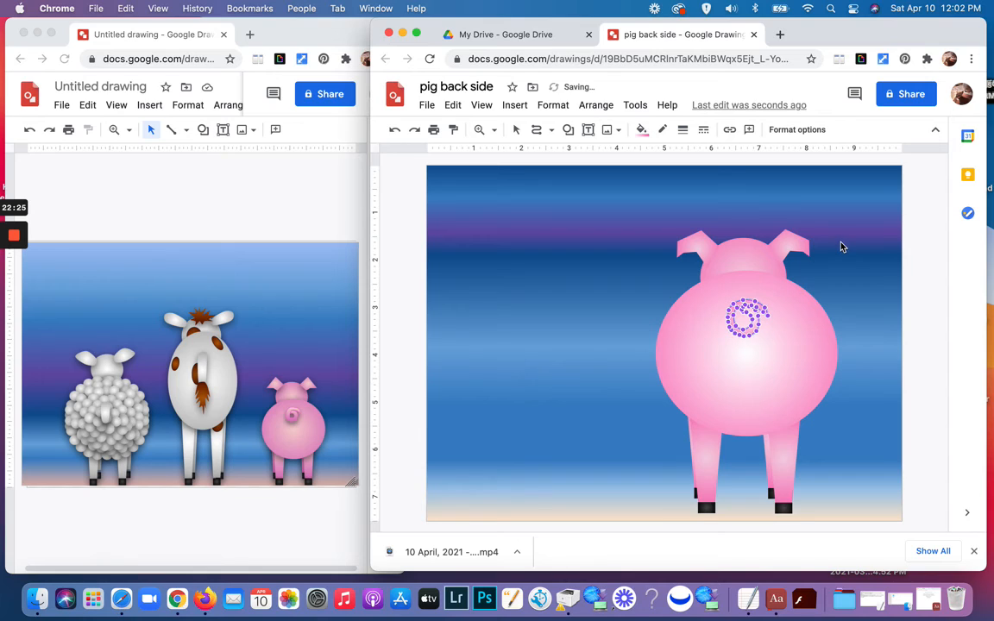
key(Escape)
key(Escape)
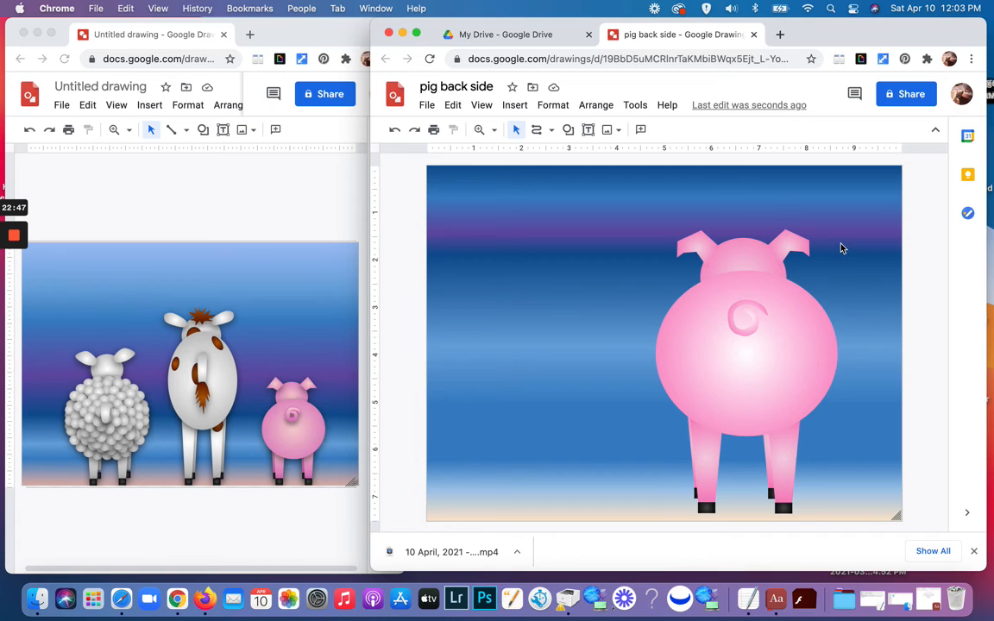
Step: Group all the pig's parts and move the grouped pig to the left side of the canvas
key(super+a)
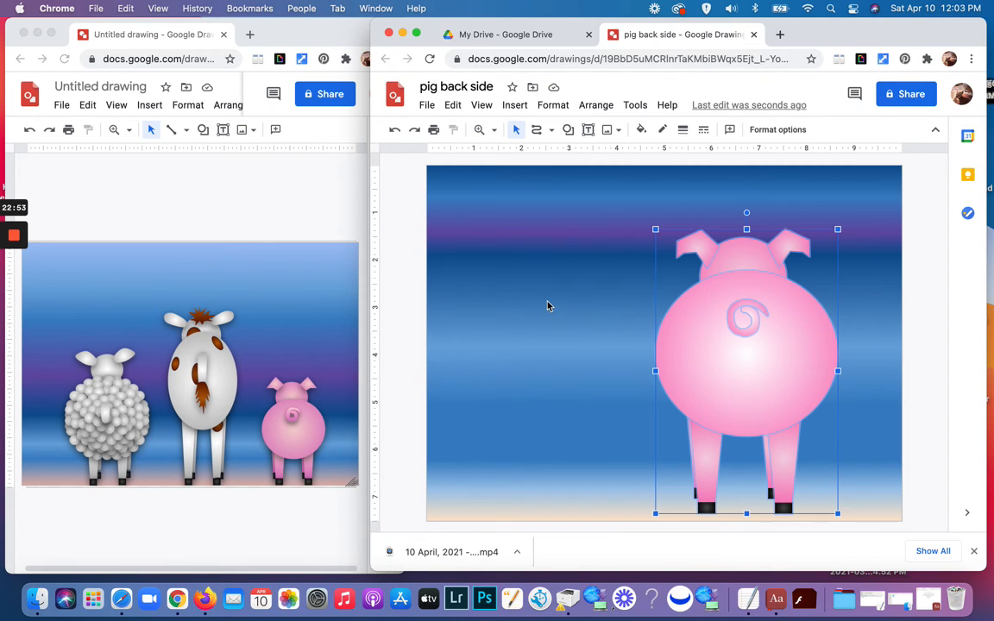
click(593, 105)
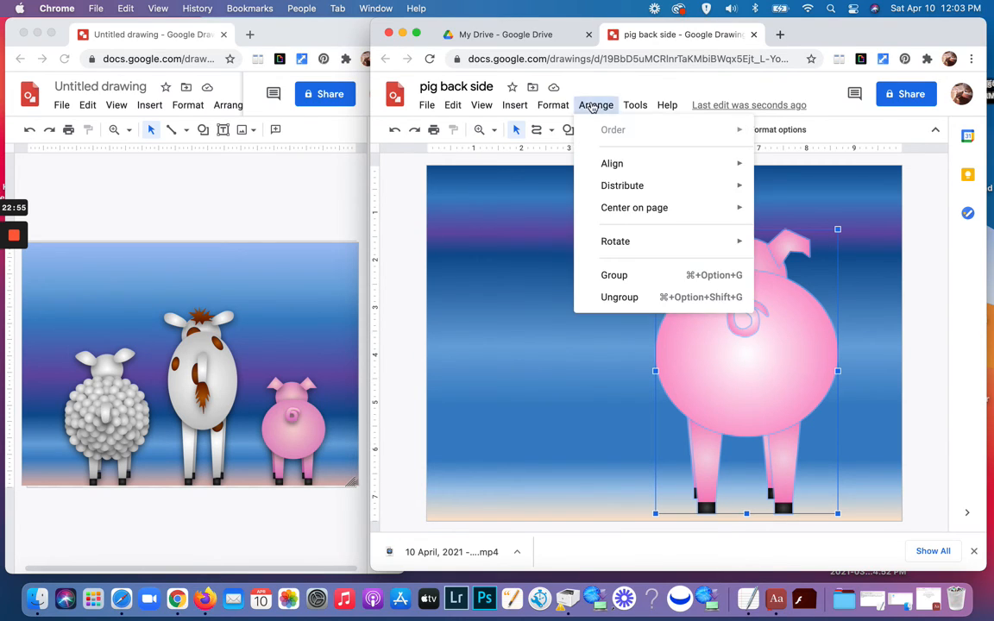
click(614, 275)
drag(730, 390, 530, 368)
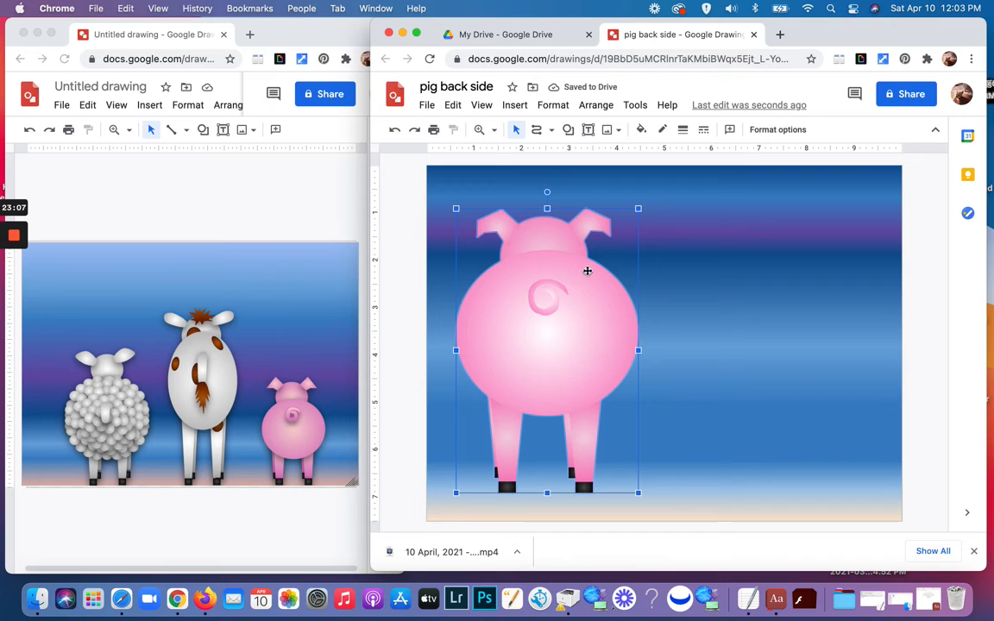
Step: Try a light gray radial gradient fill on the whole pig group, undo it and deselect the pig
click(641, 129)
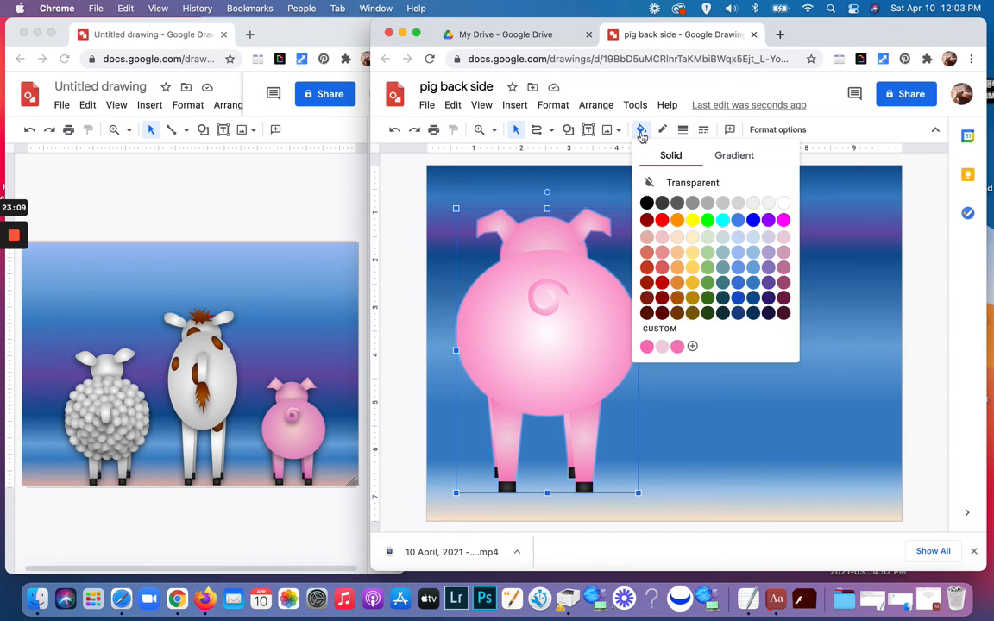
click(734, 157)
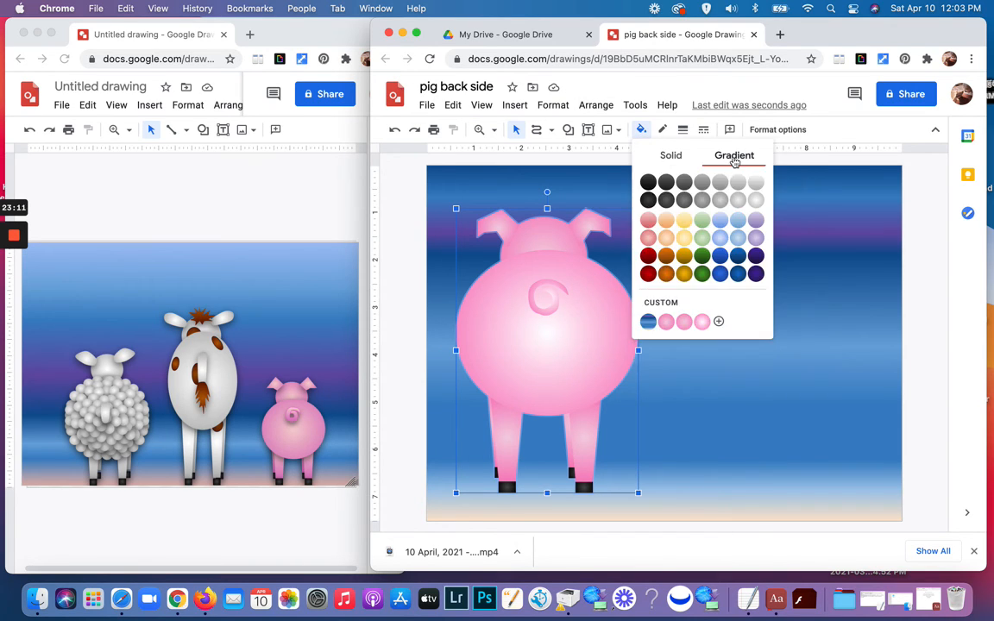
click(757, 202)
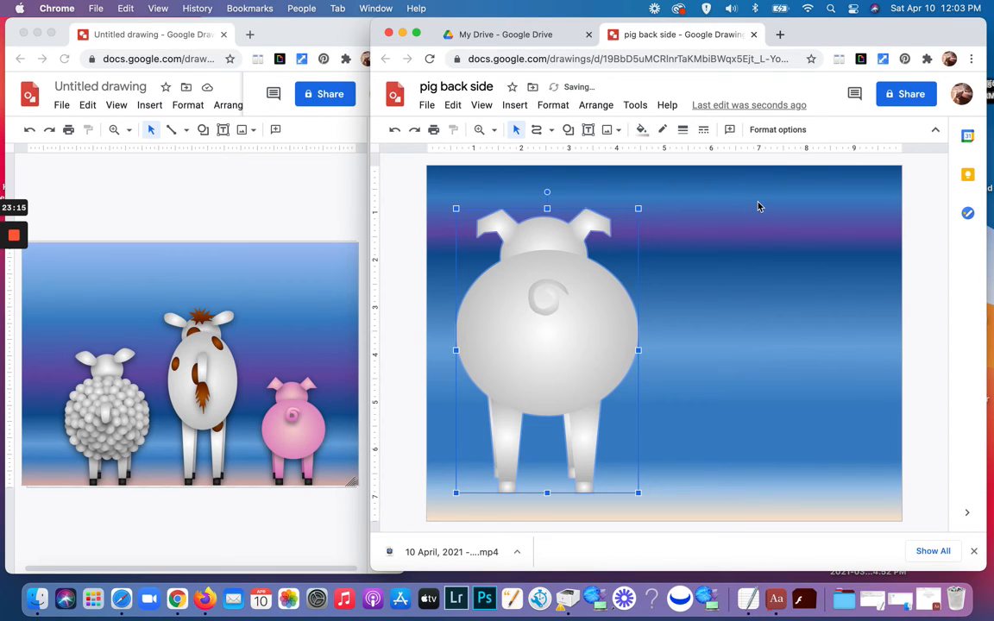
click(392, 130)
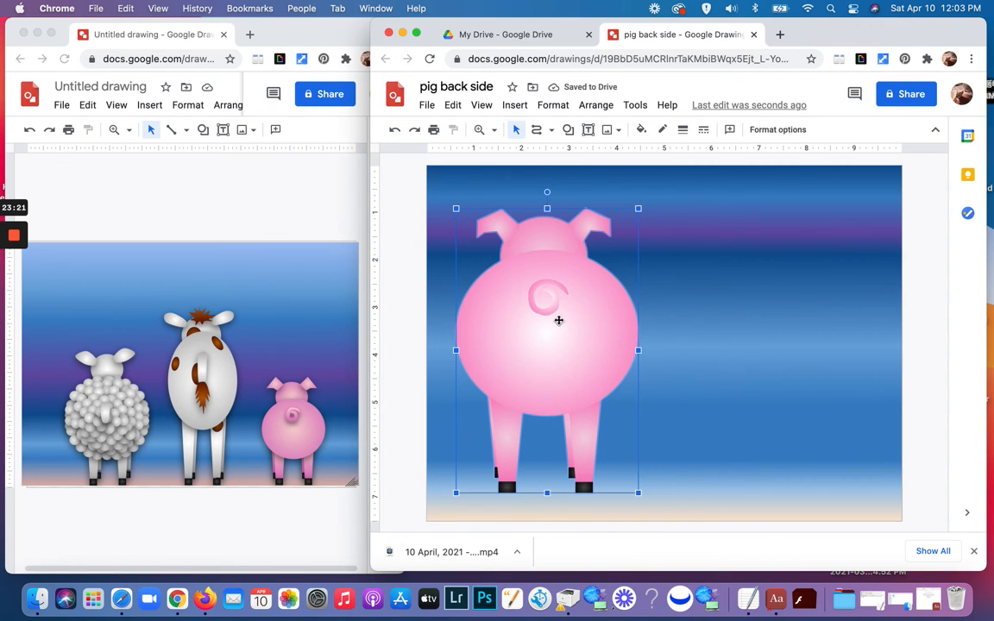
click(582, 333)
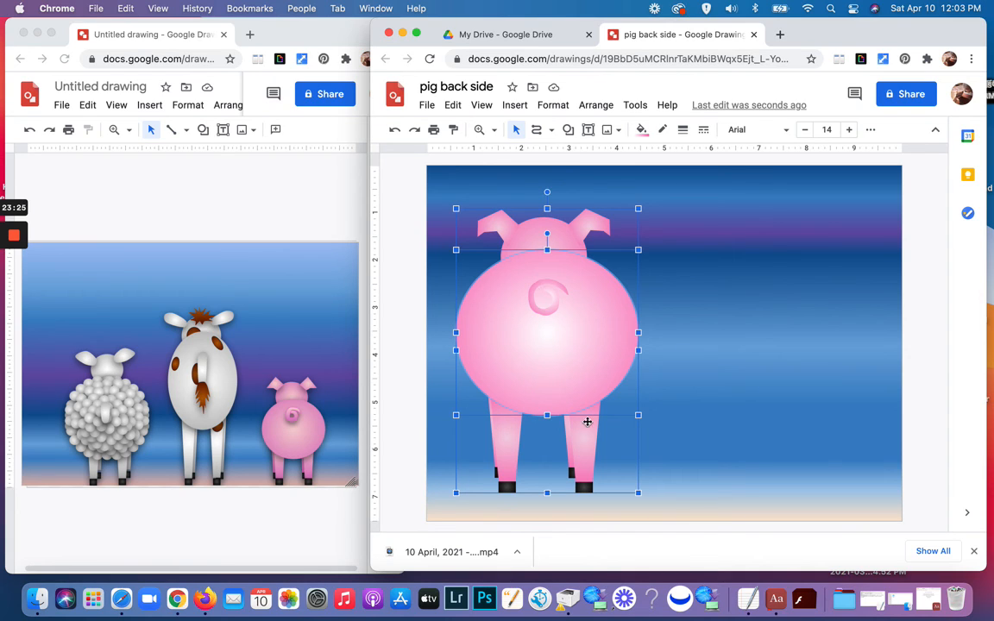
click(732, 285)
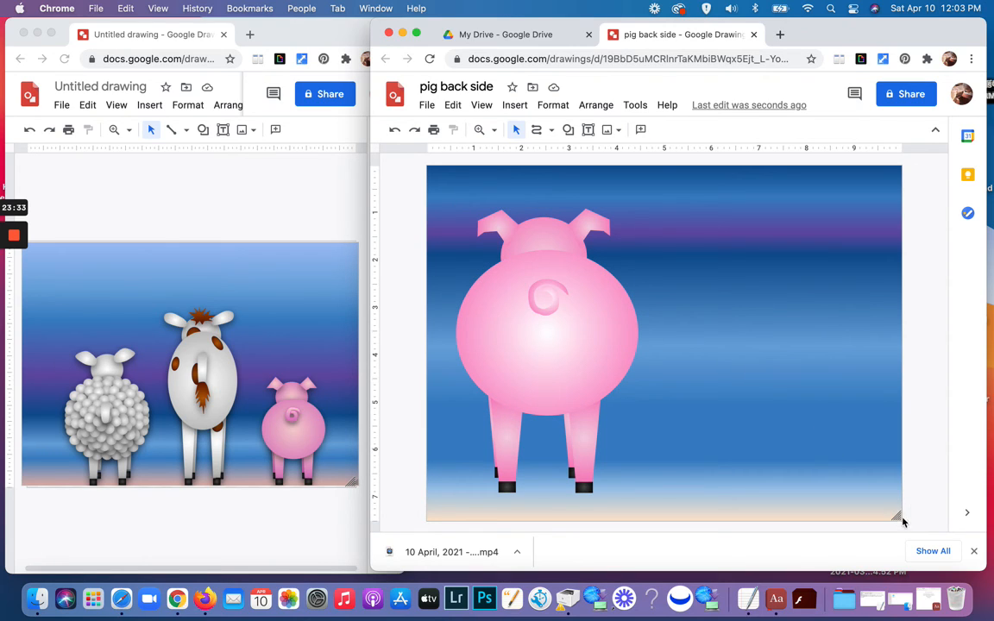
Step: Crop the canvas to about 4.2 by 6.5 inches around the pig, moving the pig up to the canvas's upper left
drag(897, 518, 657, 505)
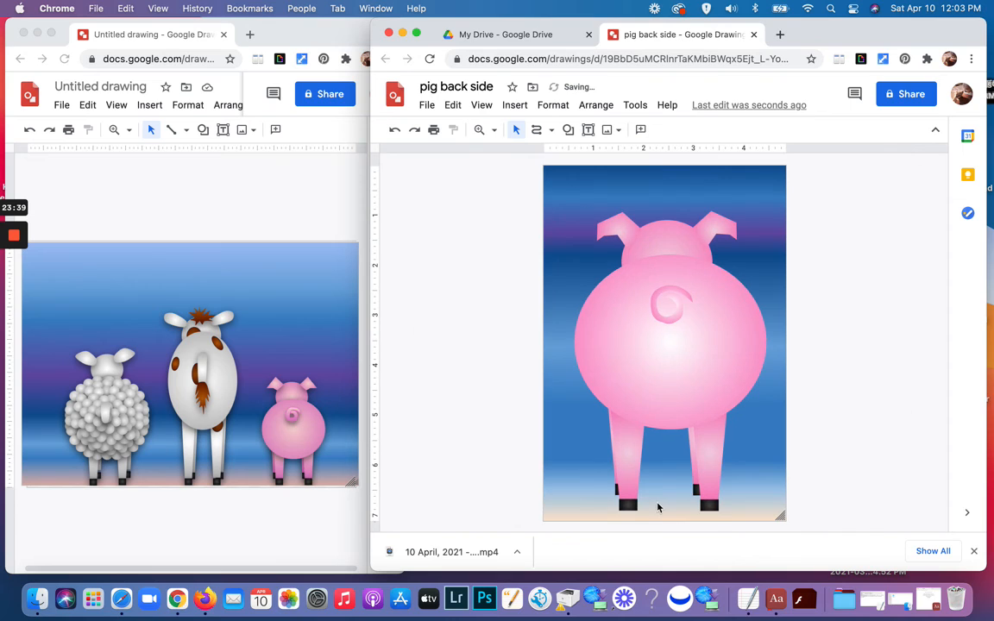
drag(645, 377, 621, 339)
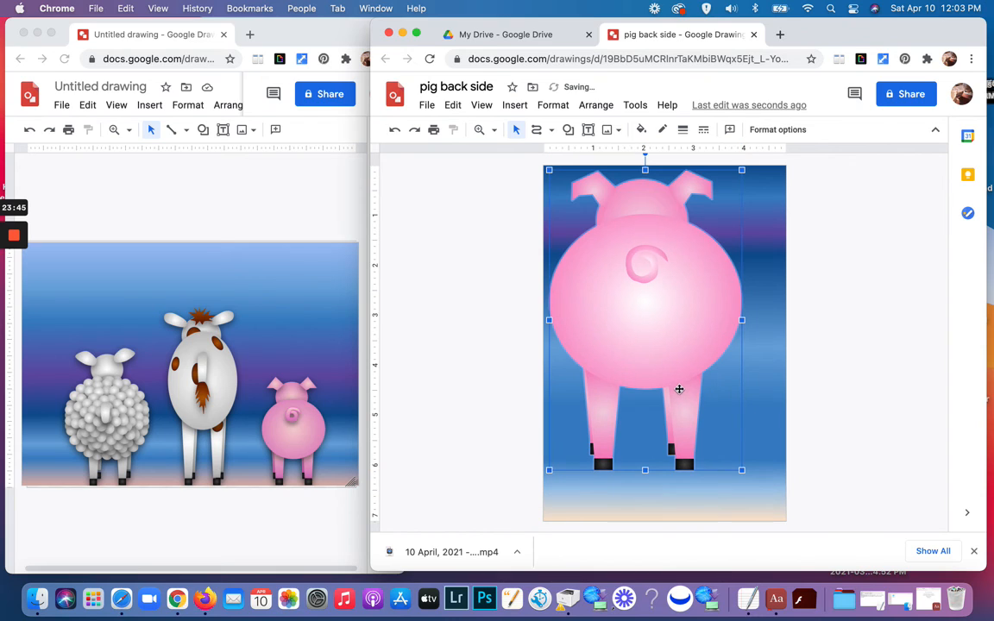
click(788, 526)
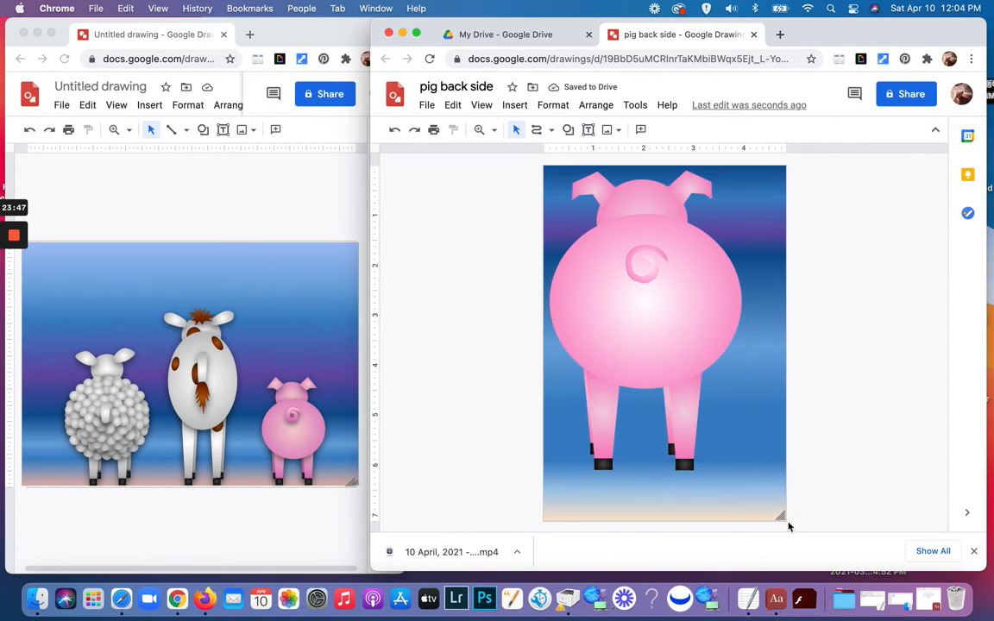
drag(785, 519, 752, 496)
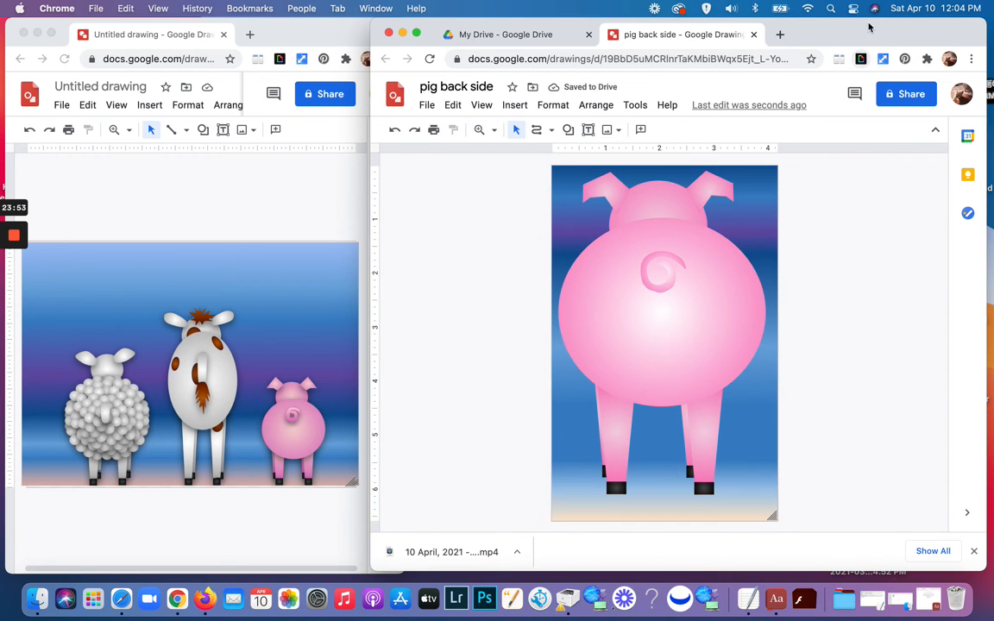
Step: Shift the browser window left, select the grouped pig and make the window narrower
drag(866, 35, 762, 32)
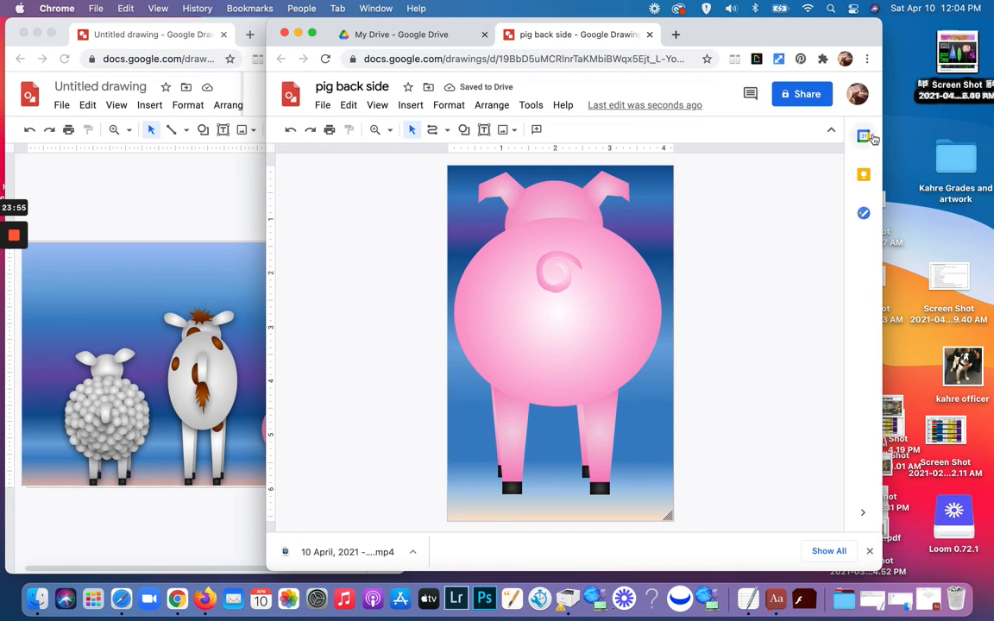
drag(881, 31, 929, 32)
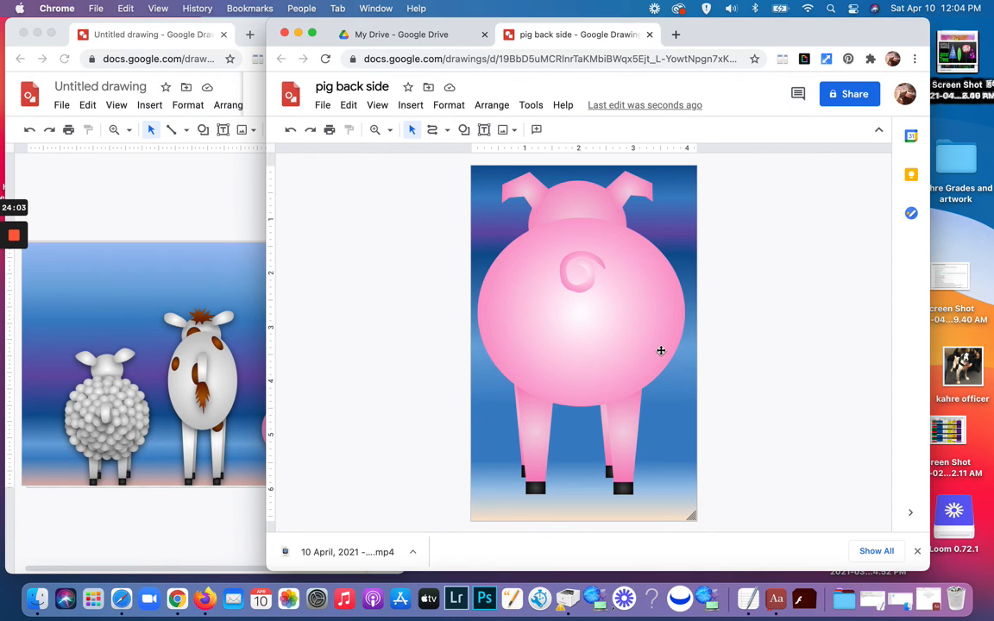
click(589, 346)
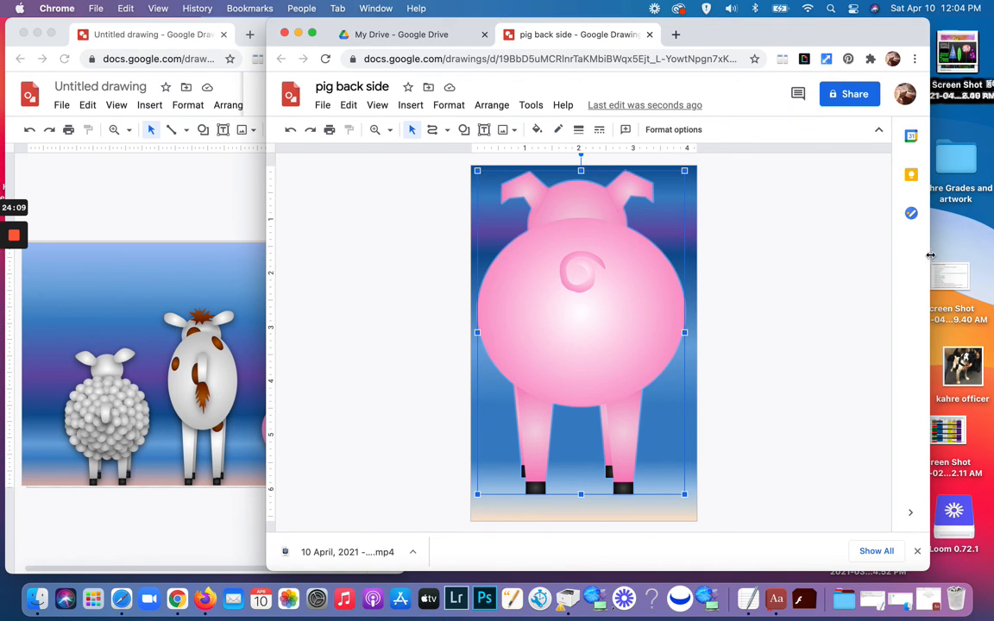
drag(932, 257, 763, 243)
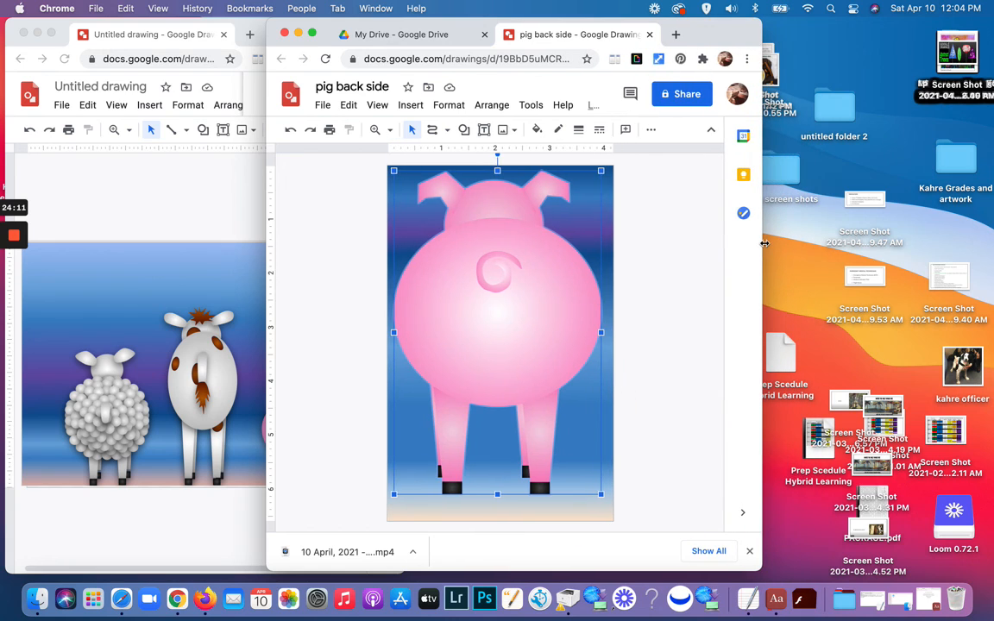
Step: Open the format options for the grouped pig, widen the browser window and turn on the pig's drop shadow
click(651, 131)
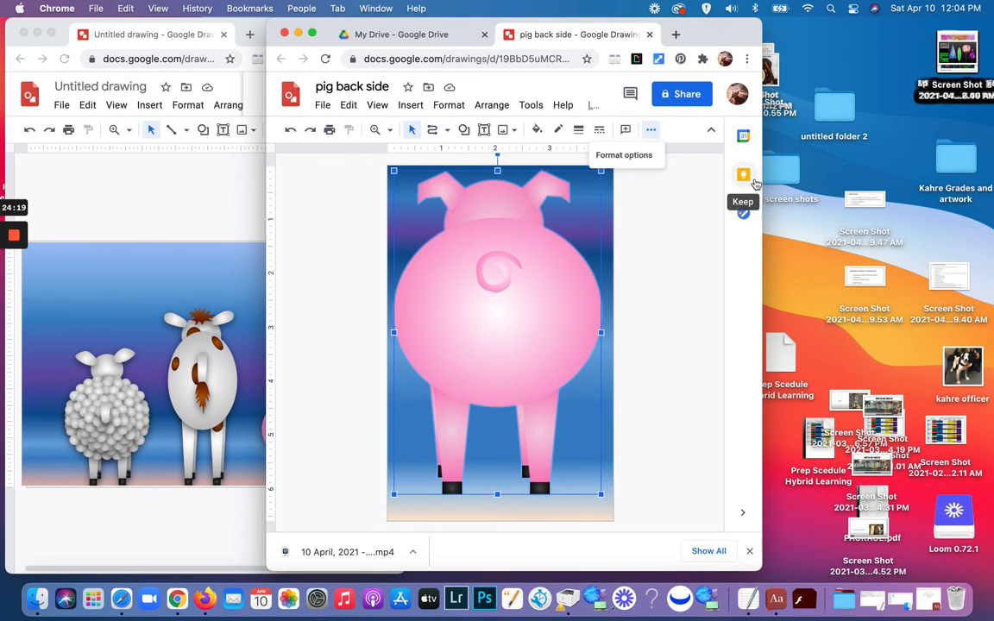
click(627, 159)
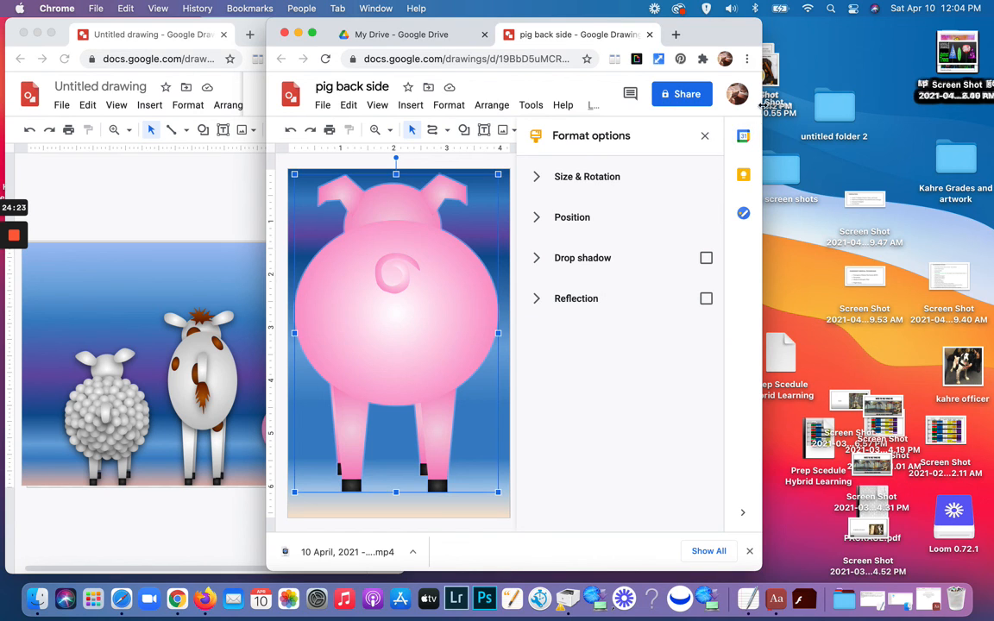
drag(761, 151, 985, 155)
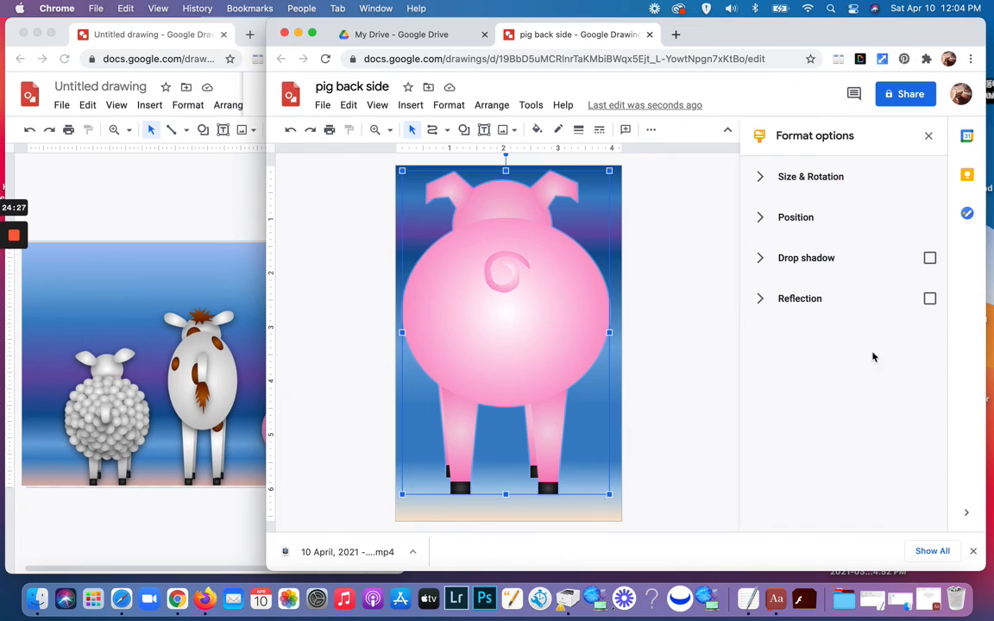
click(817, 263)
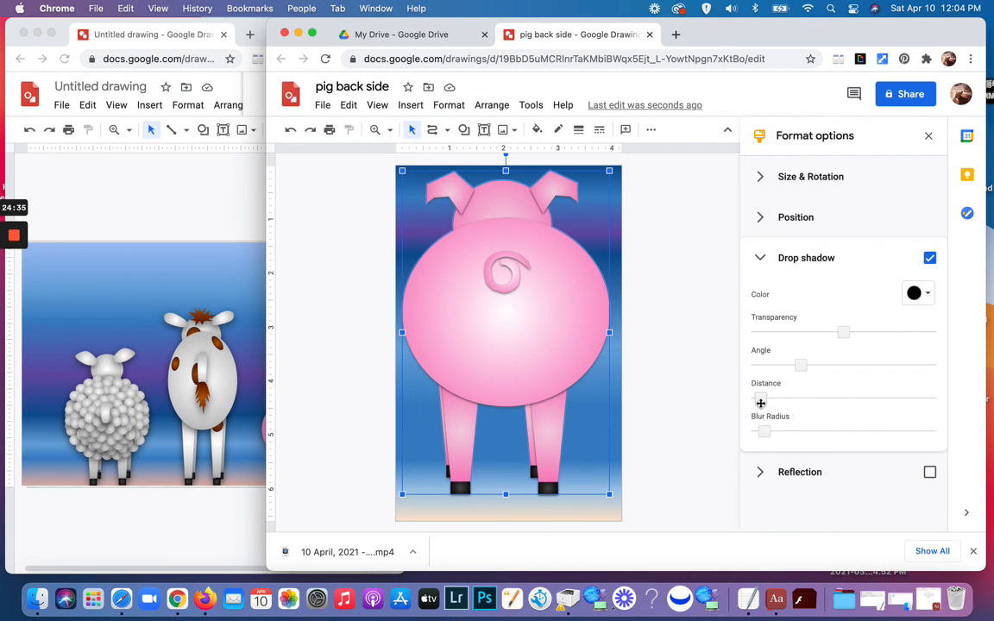
Step: Slightly increase the pig shadow's distance and blur radius, set its transparency to about 65% and deselect the pig
drag(761, 399, 772, 400)
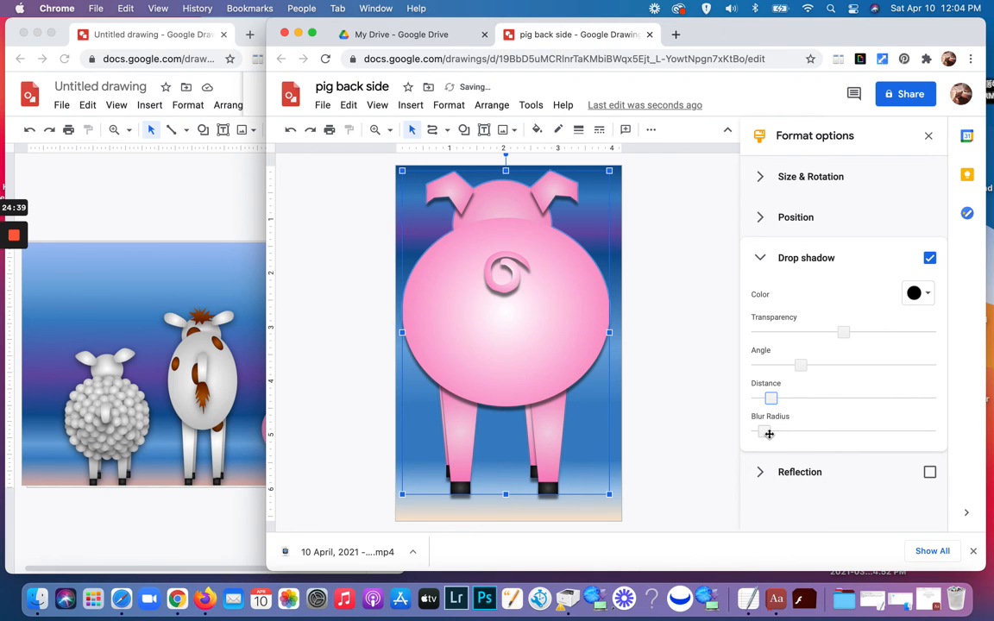
drag(768, 434, 801, 443)
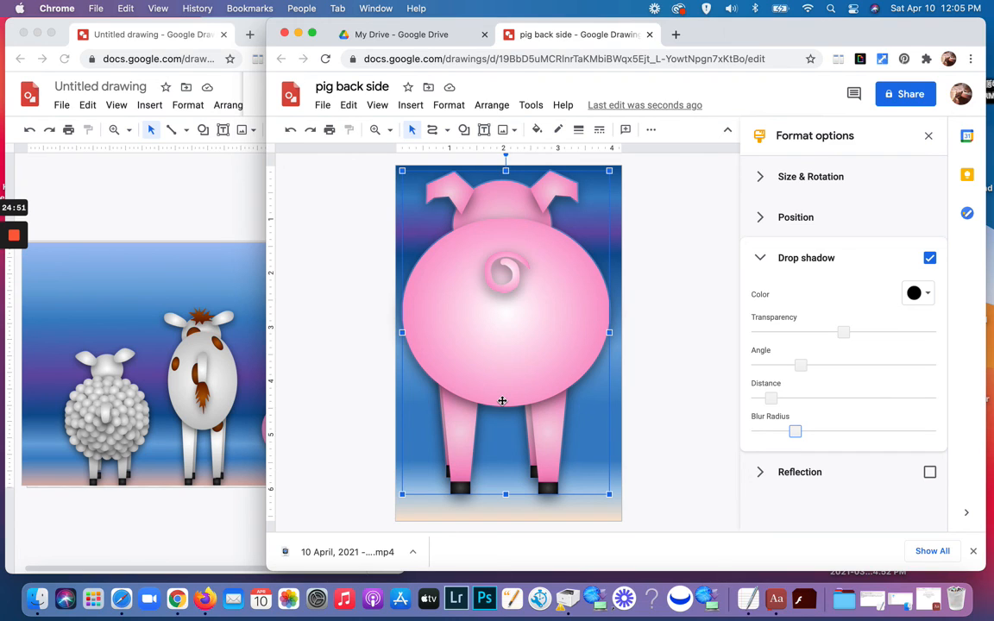
click(704, 315)
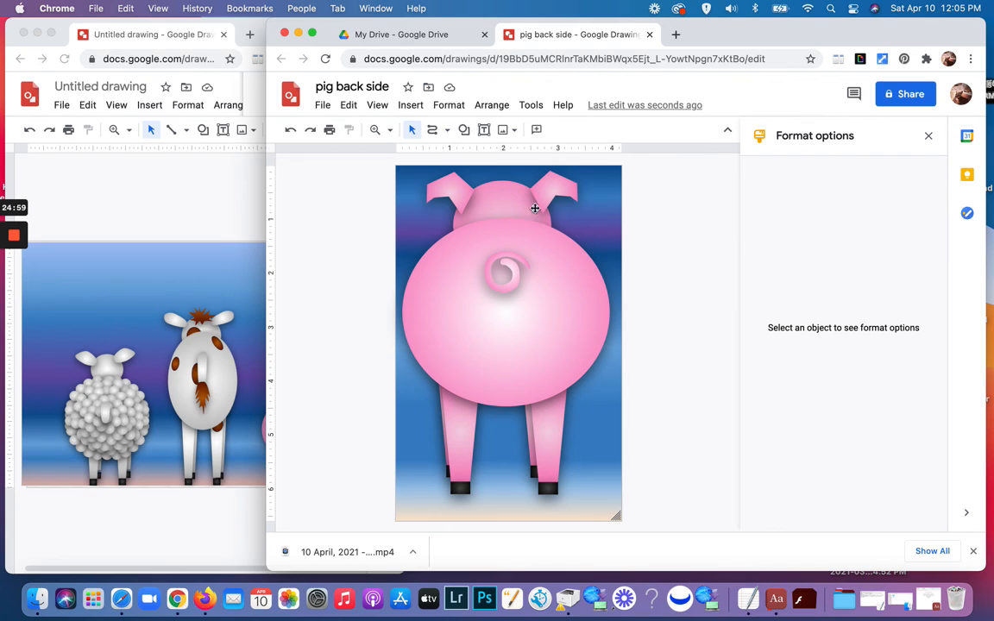
click(543, 338)
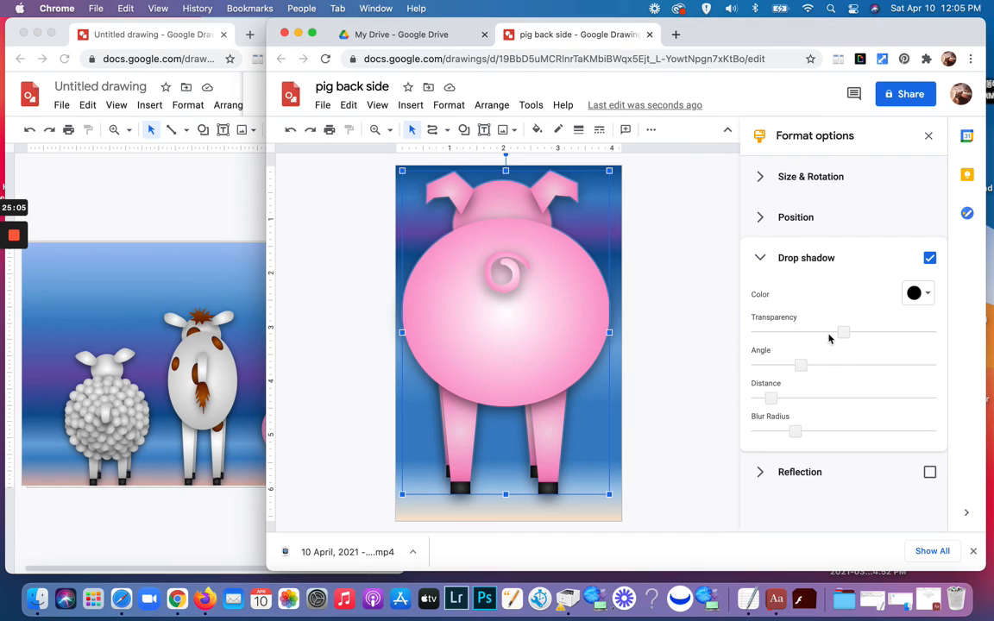
drag(843, 332, 870, 335)
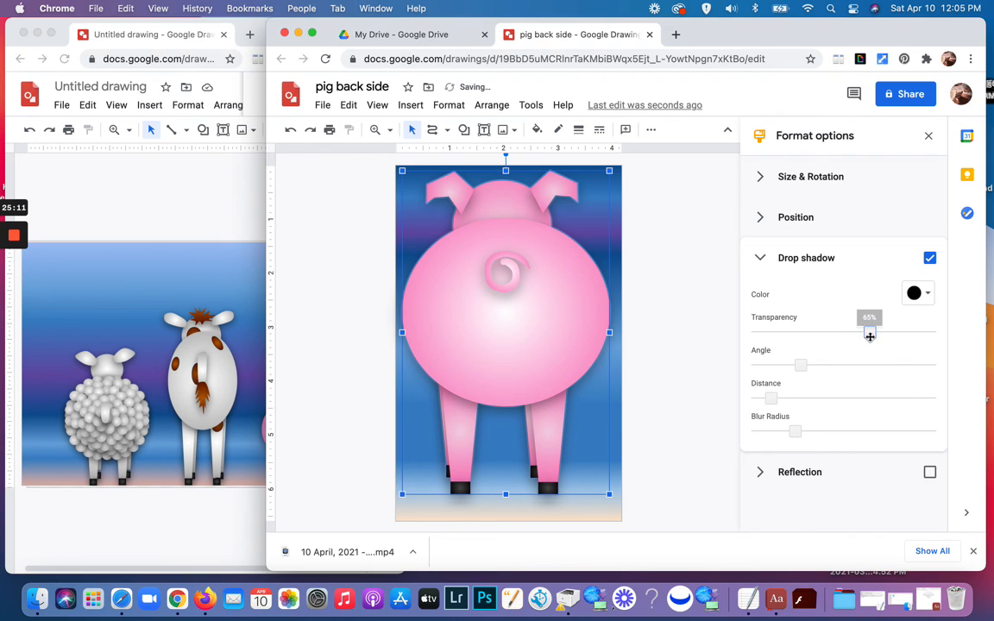
click(636, 258)
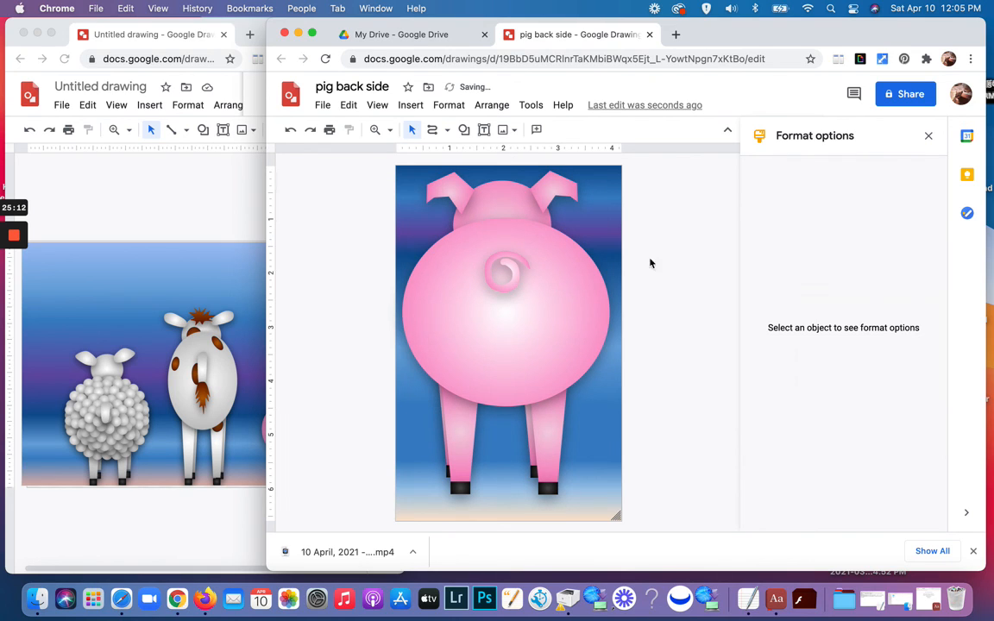
Step: Select both ears inside the pig group, lower their drop shadow's angle to the minimum and reduce its distance
click(547, 195)
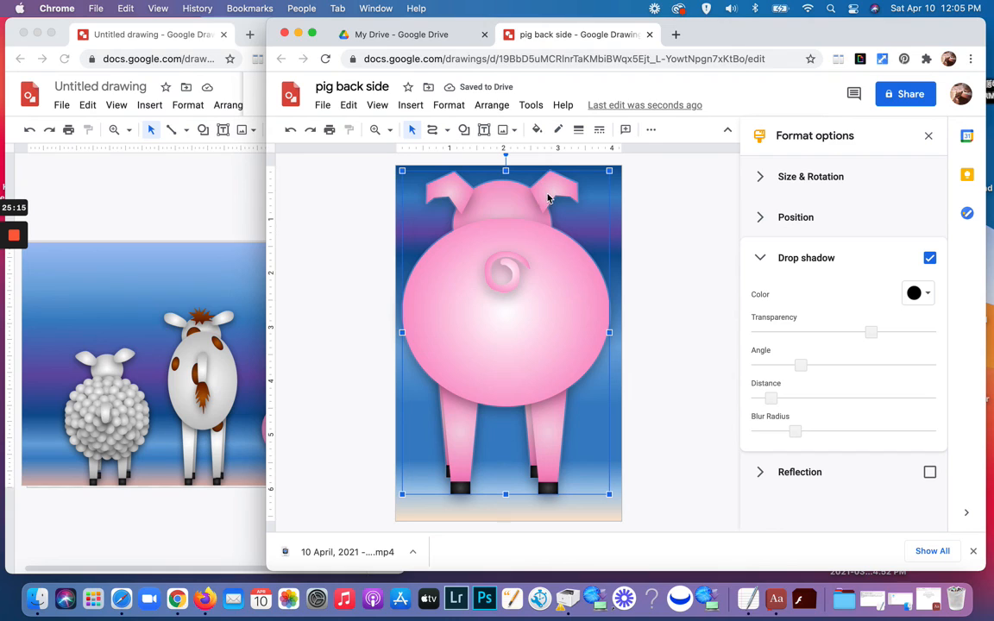
click(546, 197)
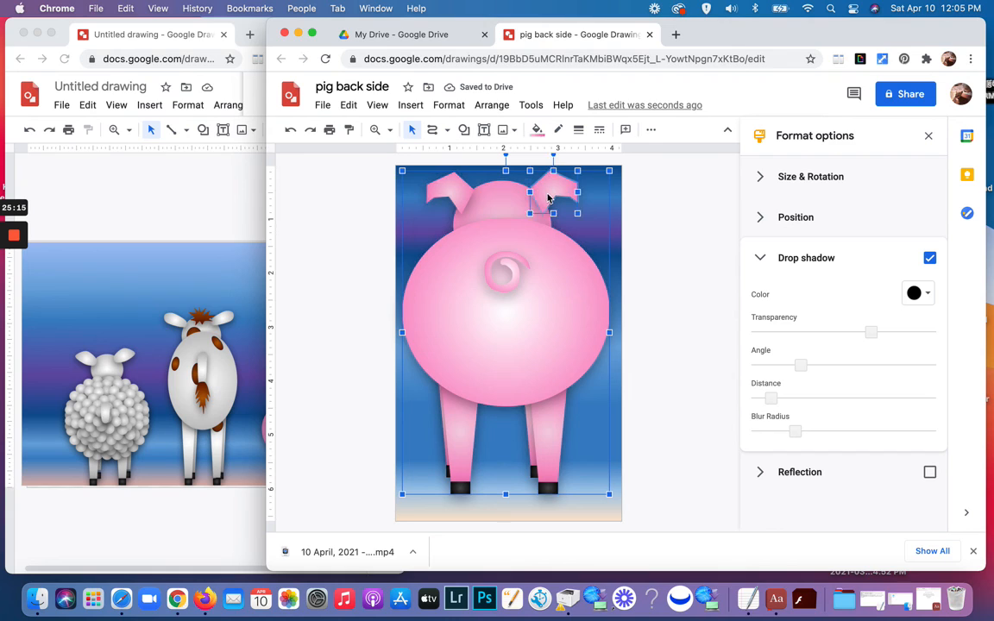
shift+click(461, 189)
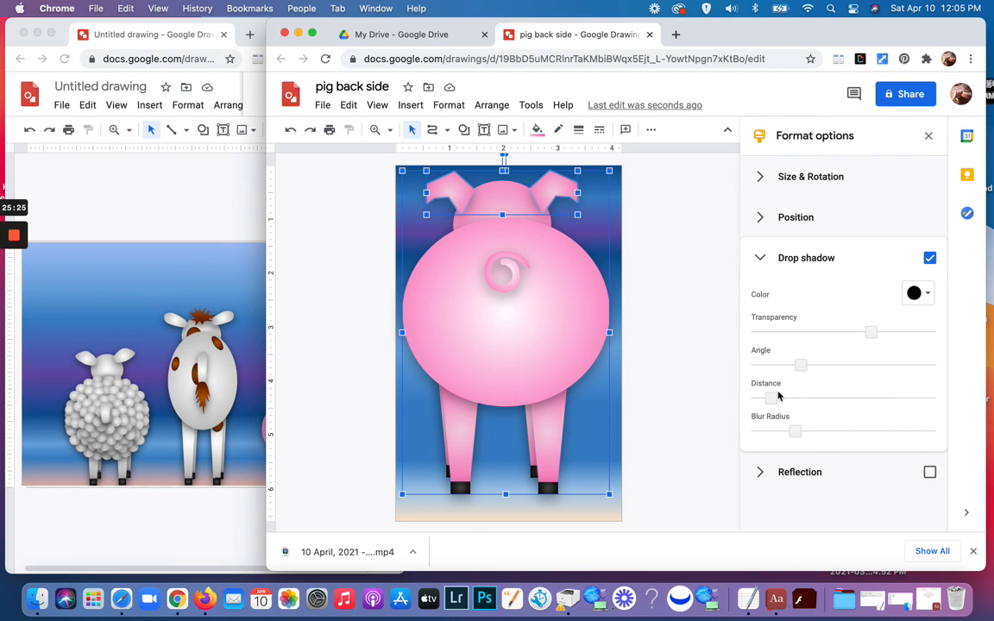
drag(775, 398, 759, 399)
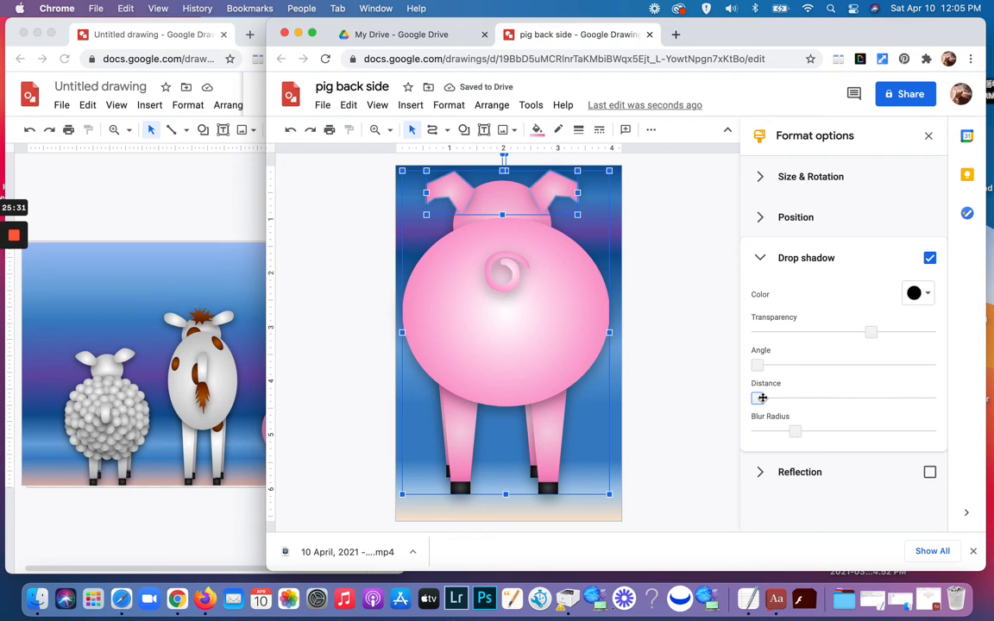
drag(762, 398, 763, 397)
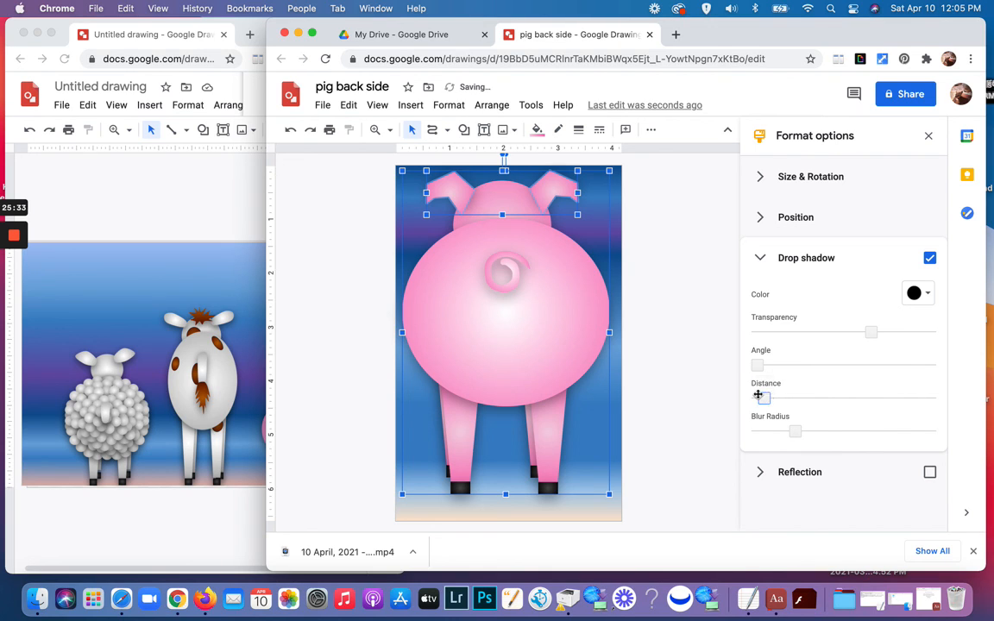
click(660, 288)
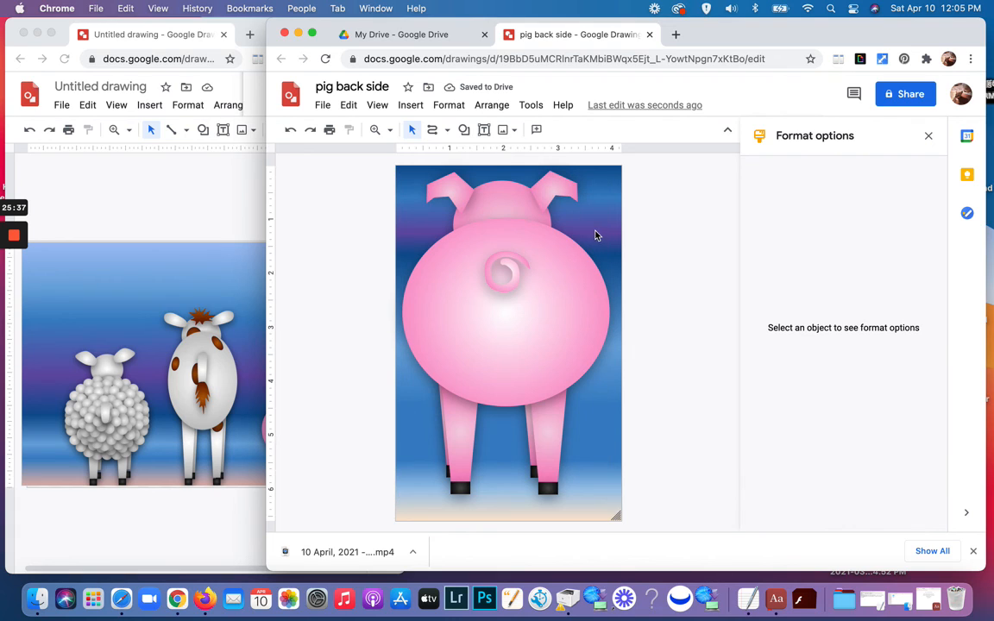
Step: Move the pig's two ears slightly outward from the head and nudge the whole pig group slightly left
click(553, 199)
click(552, 200)
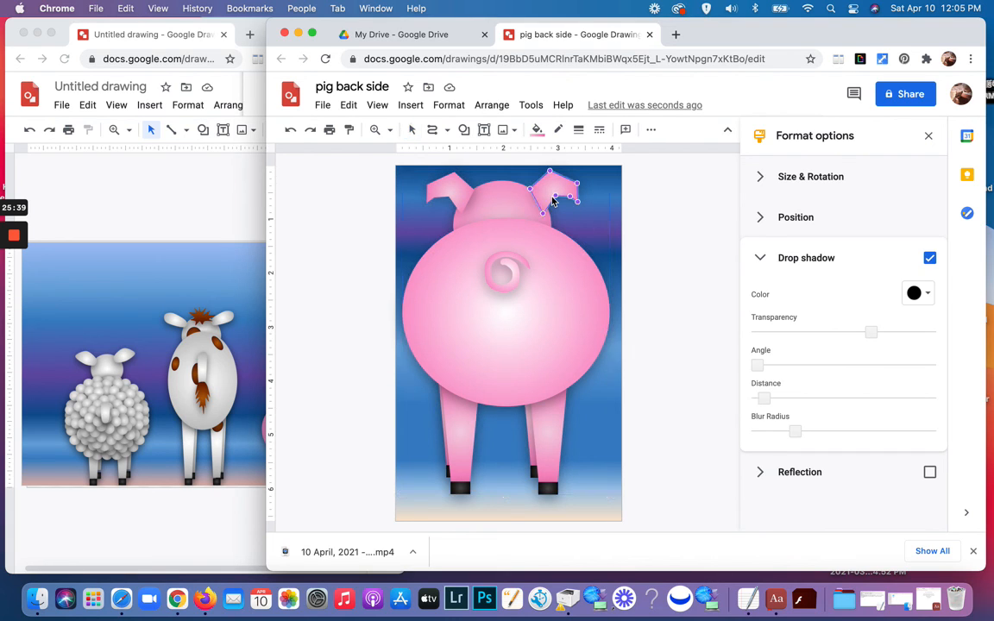
click(599, 202)
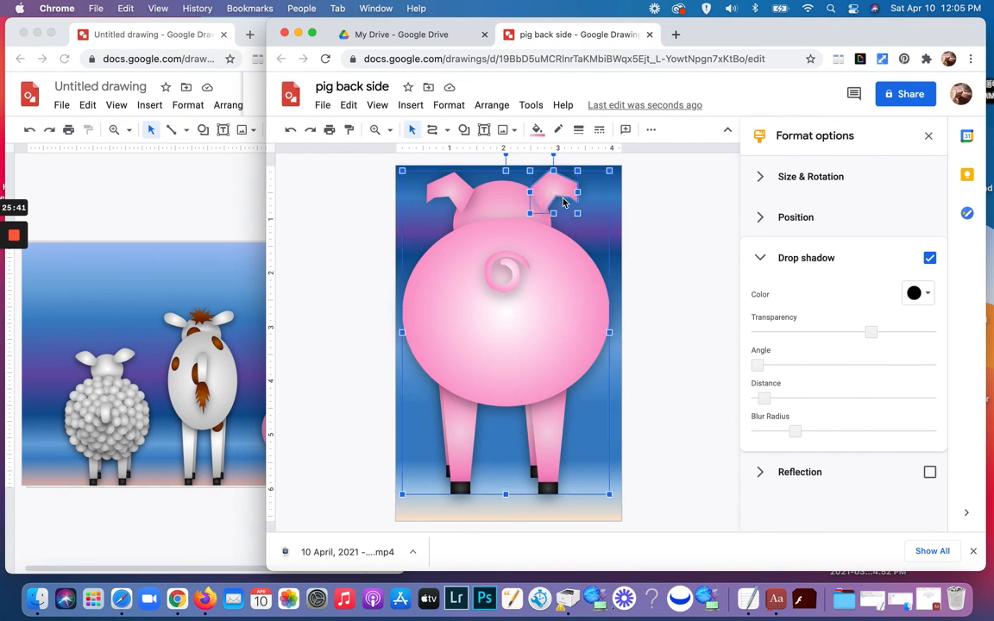
drag(550, 192, 553, 195)
click(460, 195)
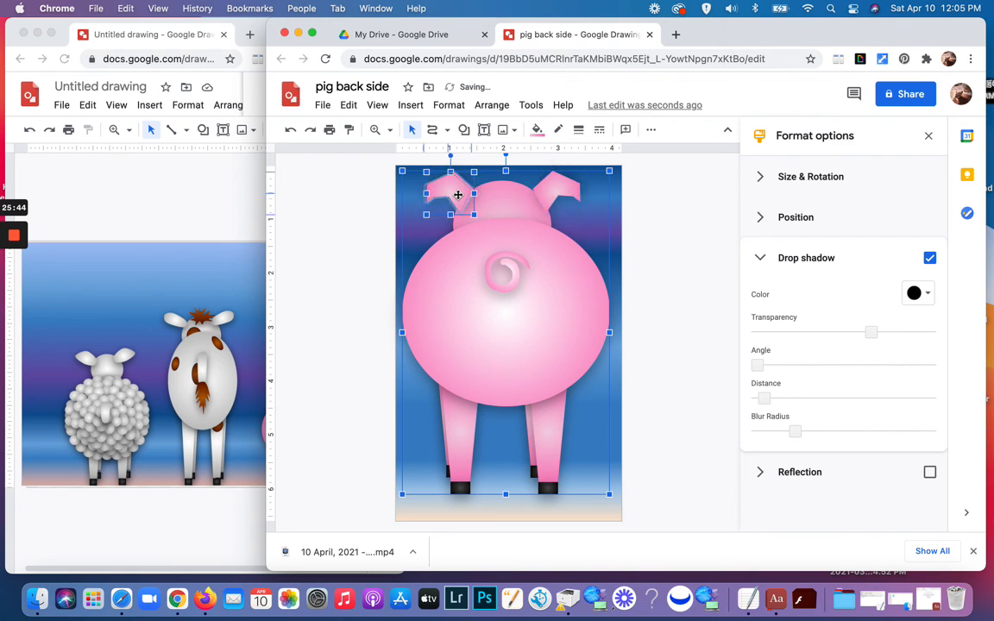
click(536, 195)
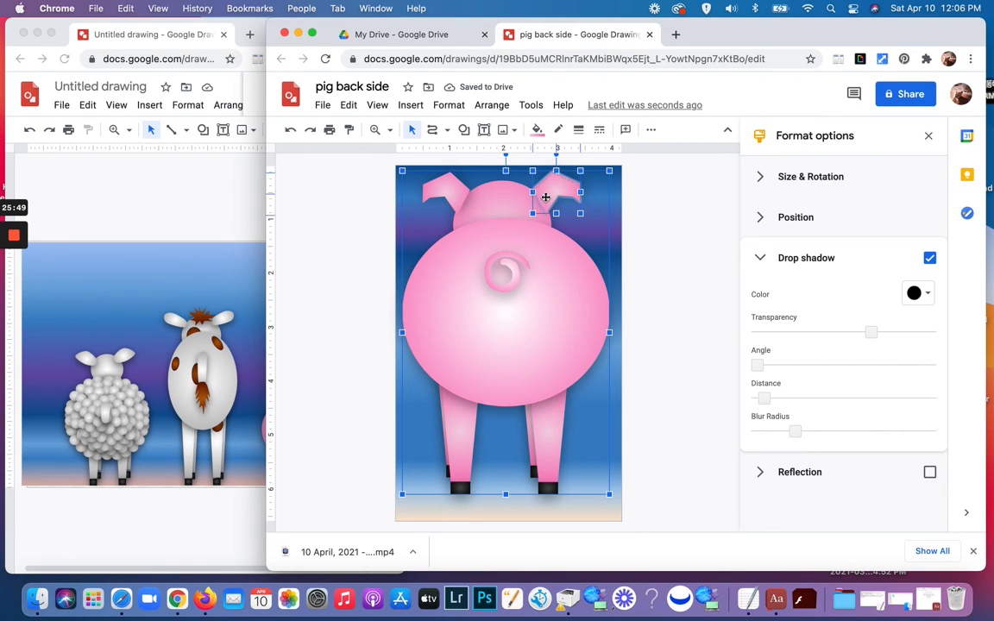
click(663, 194)
click(506, 182)
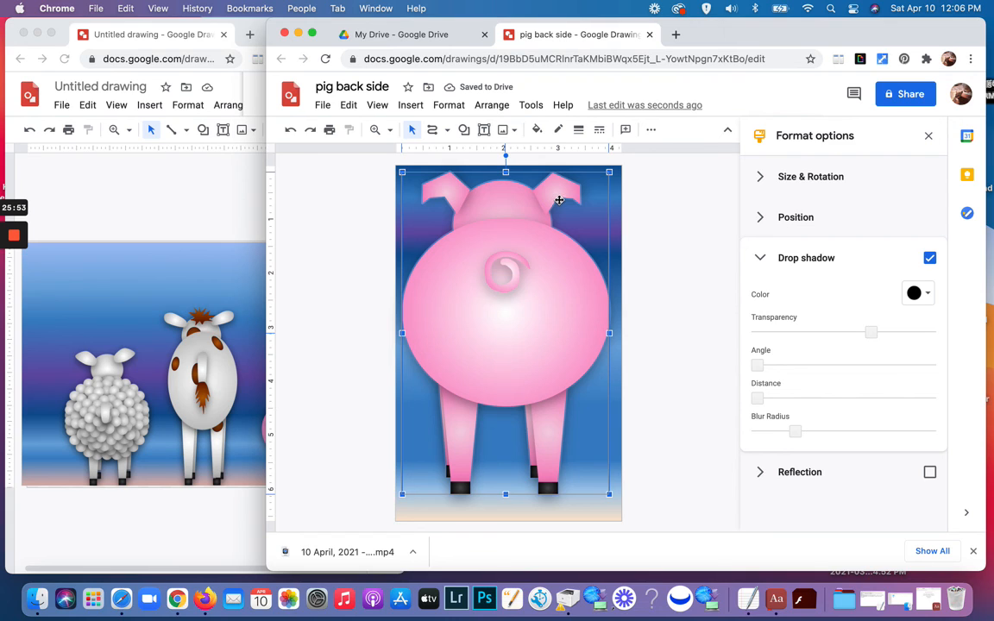
drag(559, 200, 558, 200)
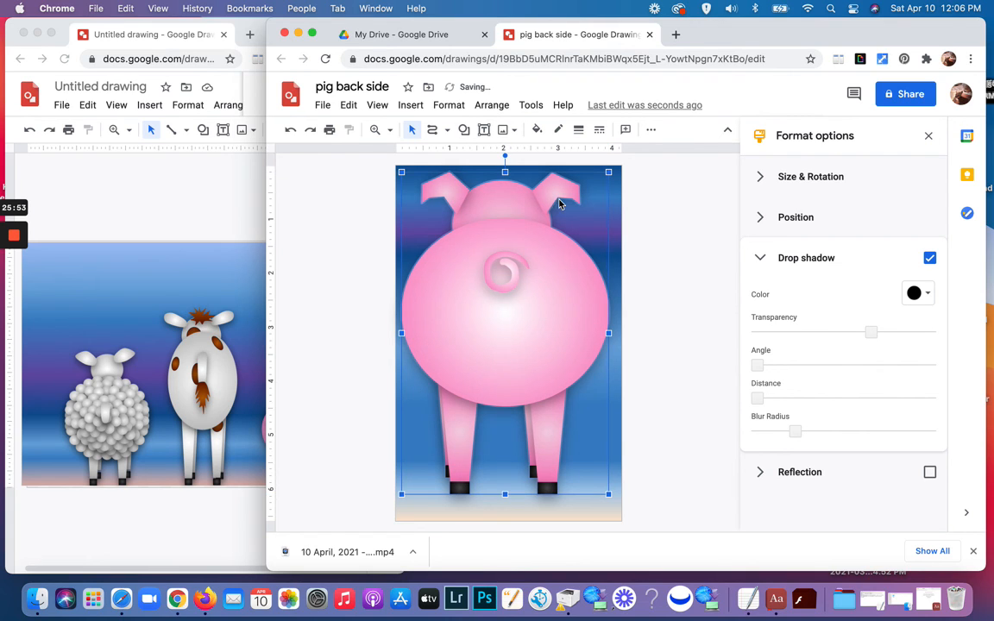
Step: Place a horizontal guide across the pig's ears to check their alignment and remove it from the canvas
right_click(488, 151)
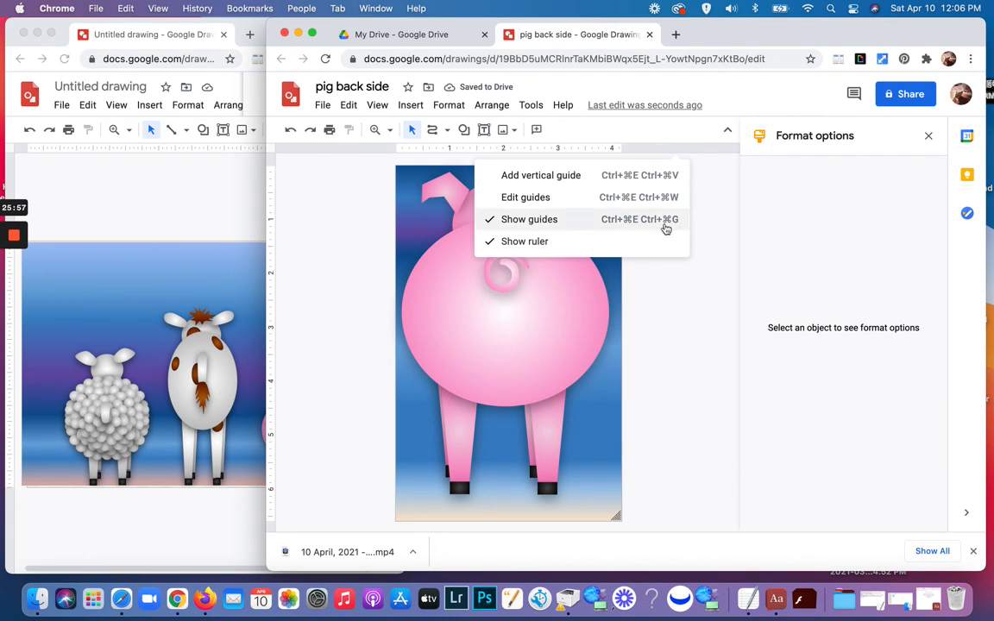
click(651, 267)
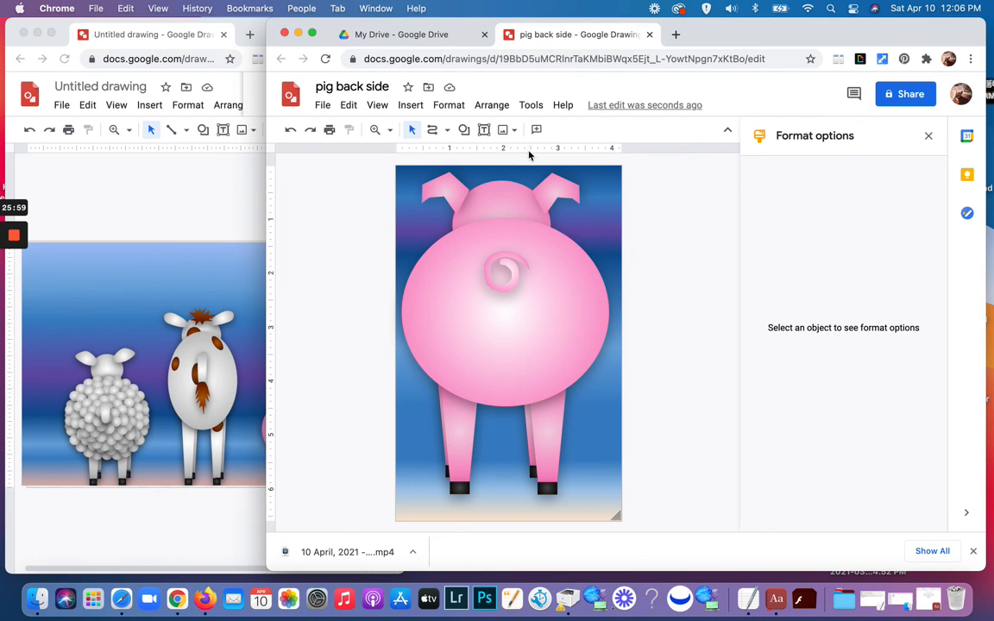
drag(529, 151, 529, 191)
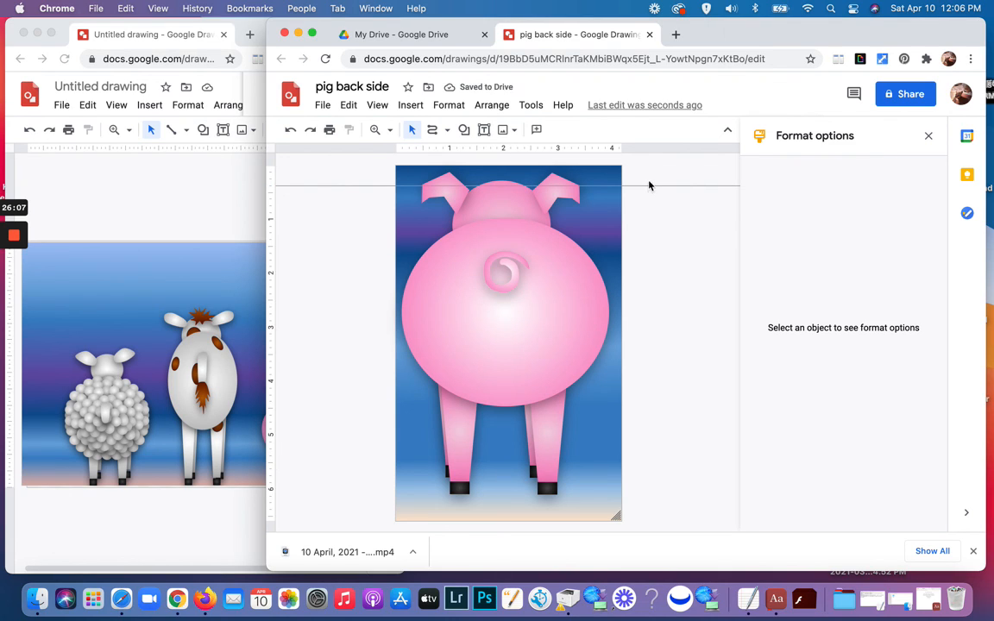
drag(648, 185, 657, 145)
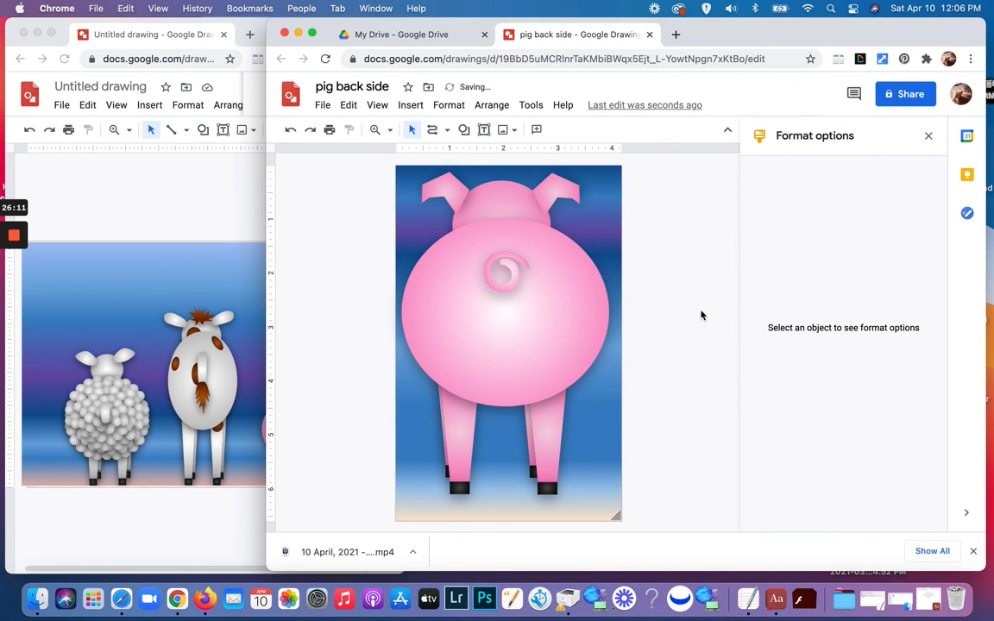
Step: Change the canvas background from the blue gradient to transparent
right_click(591, 429)
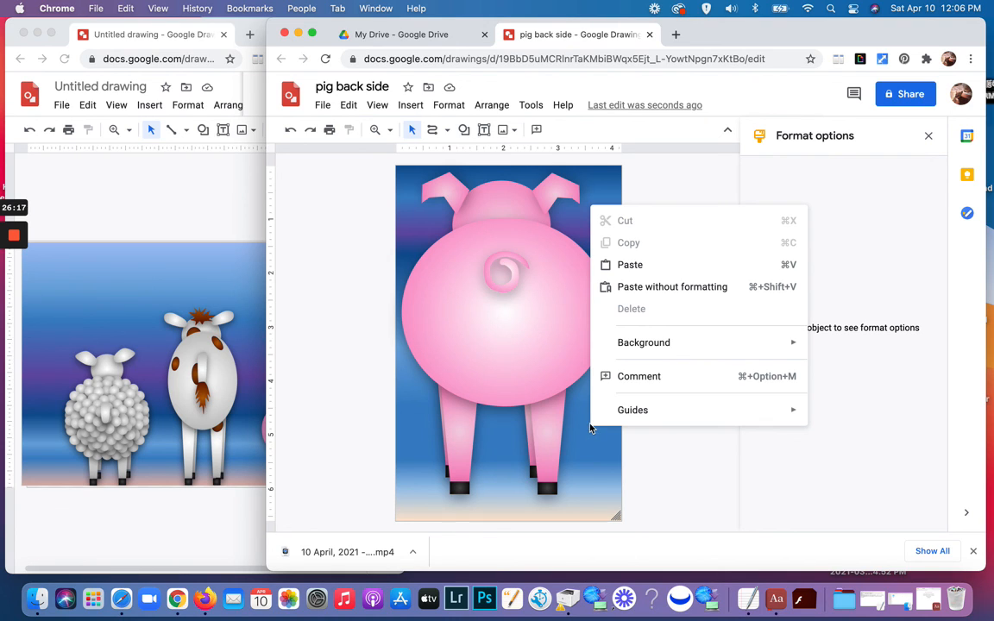
mouse_move(647, 344)
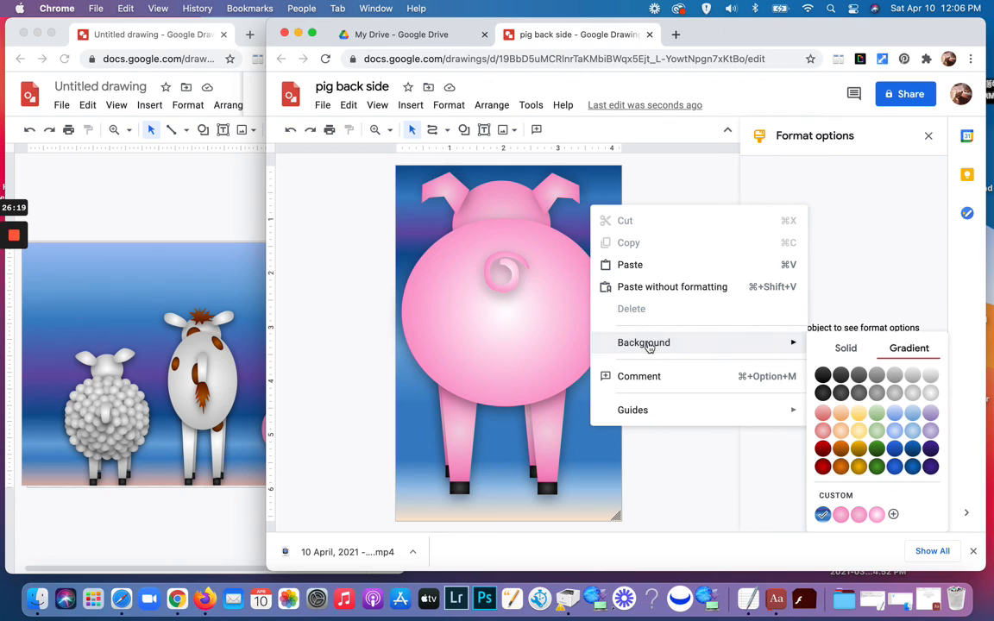
click(847, 348)
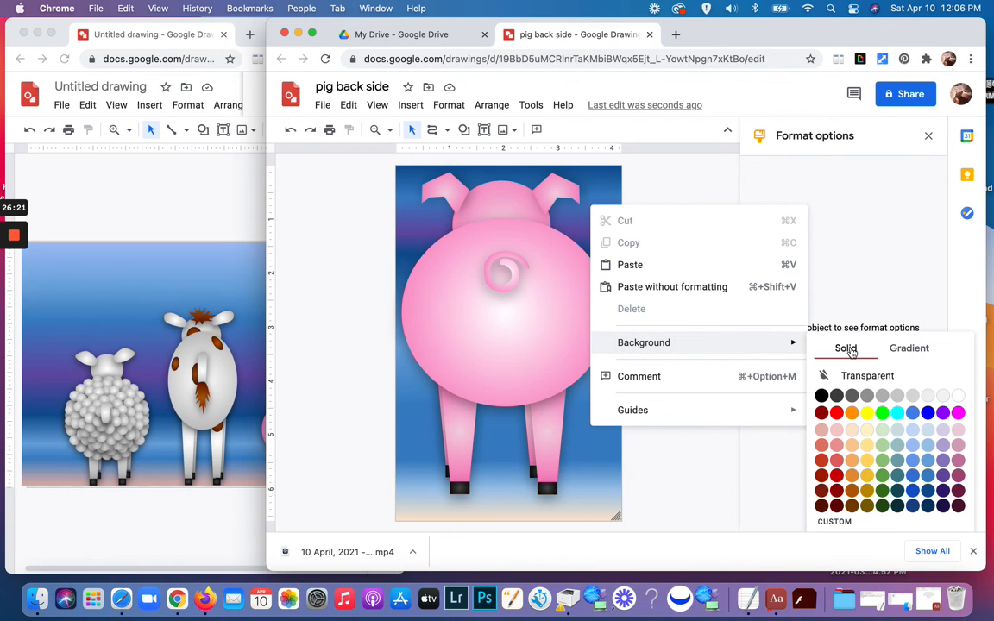
click(852, 376)
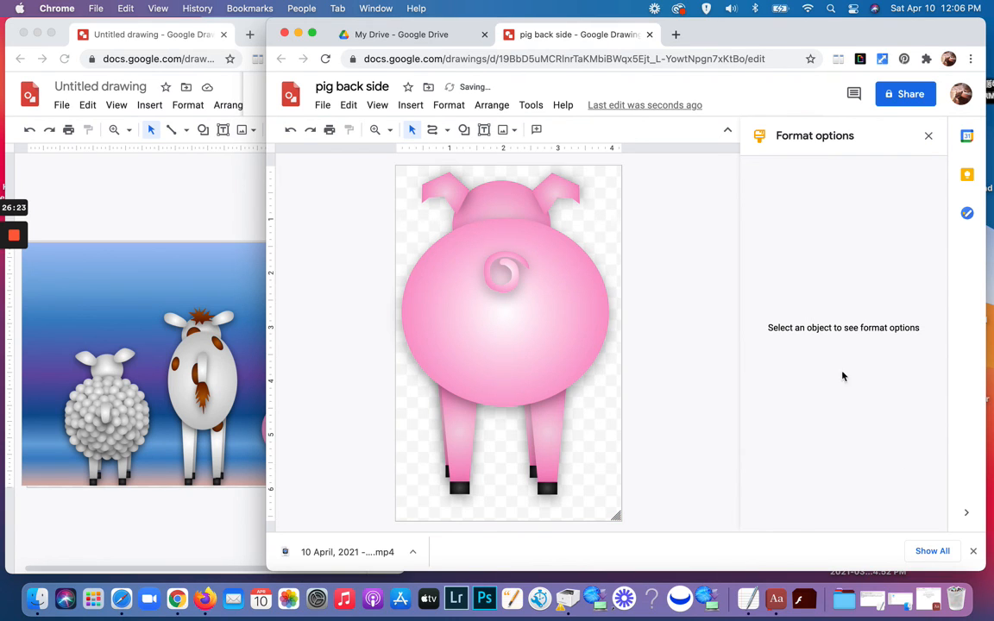